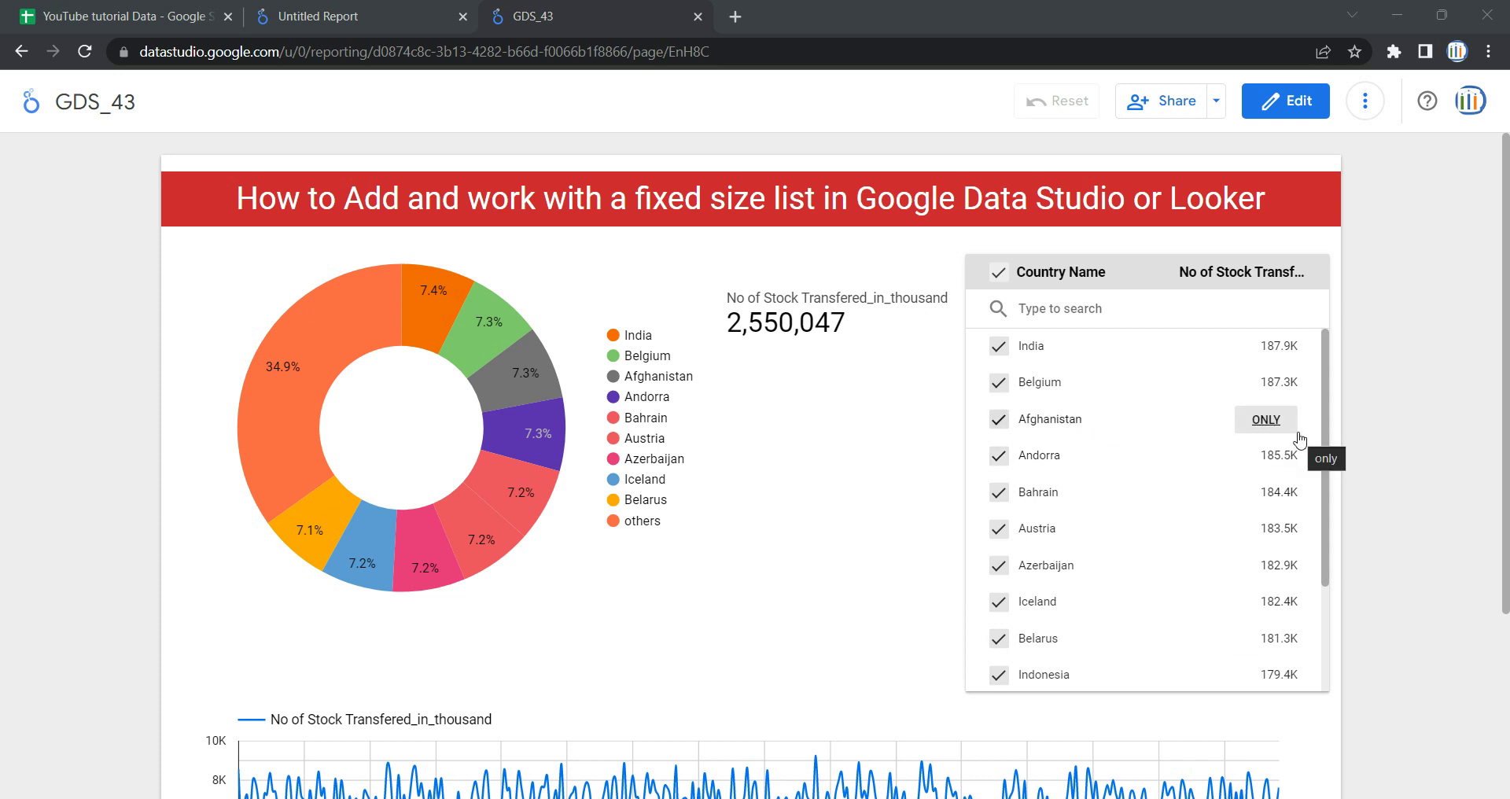
# Filter the report to Afghanistan only, then select all countries again.
pyautogui.click(1265, 423)
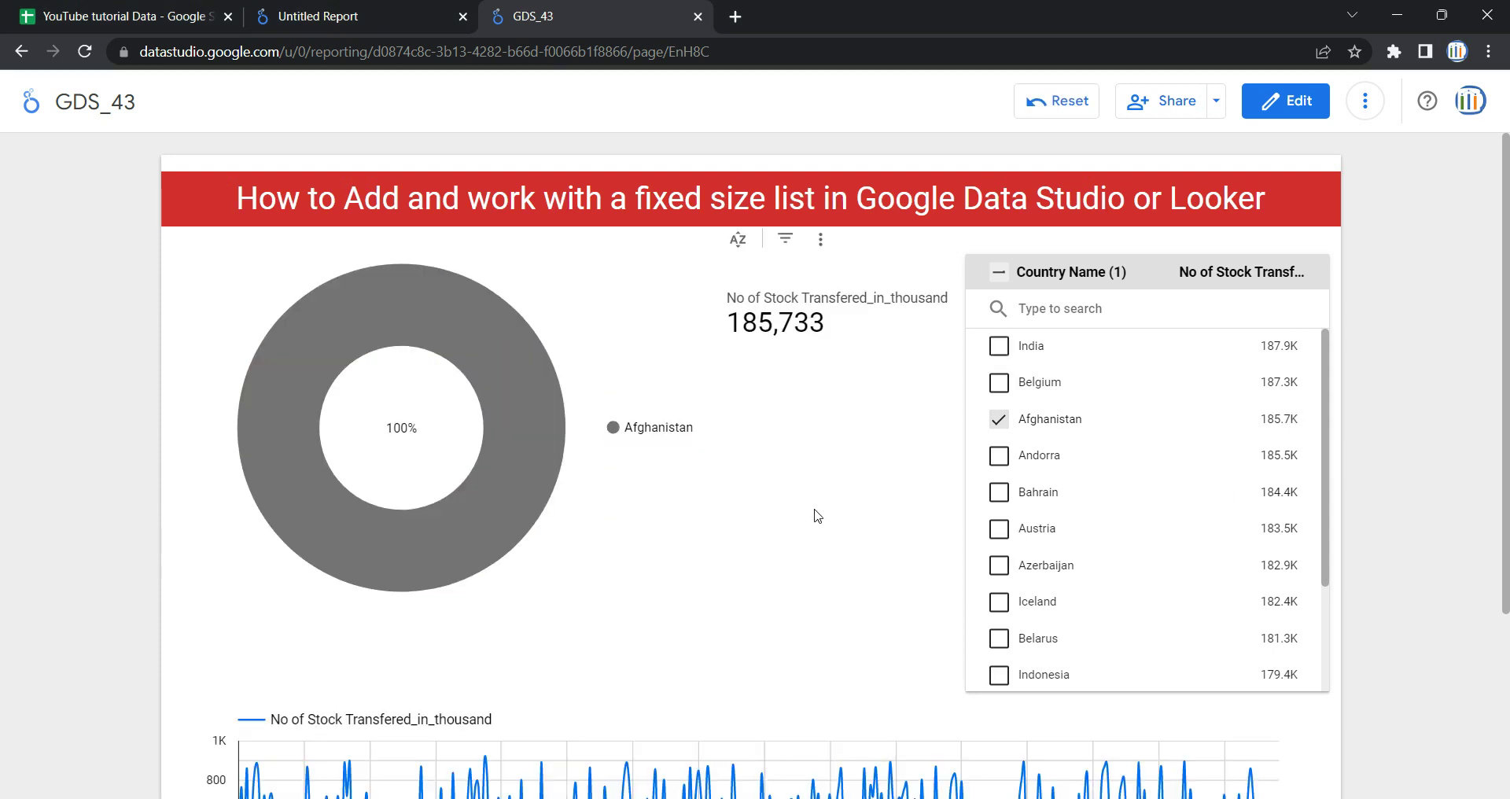
pyautogui.scroll(-3, 818, 515)
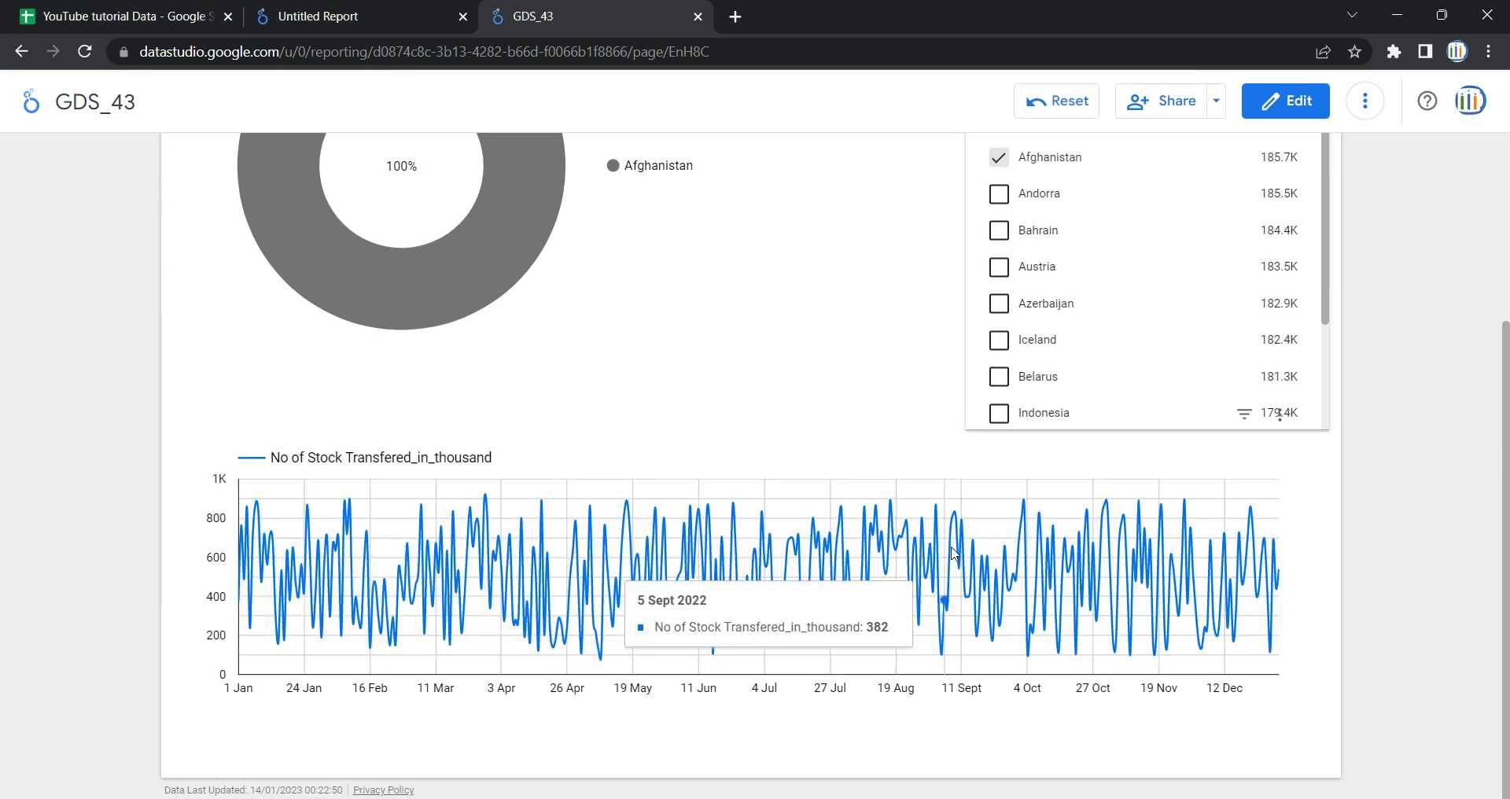
pyautogui.scroll(3, 677, 495)
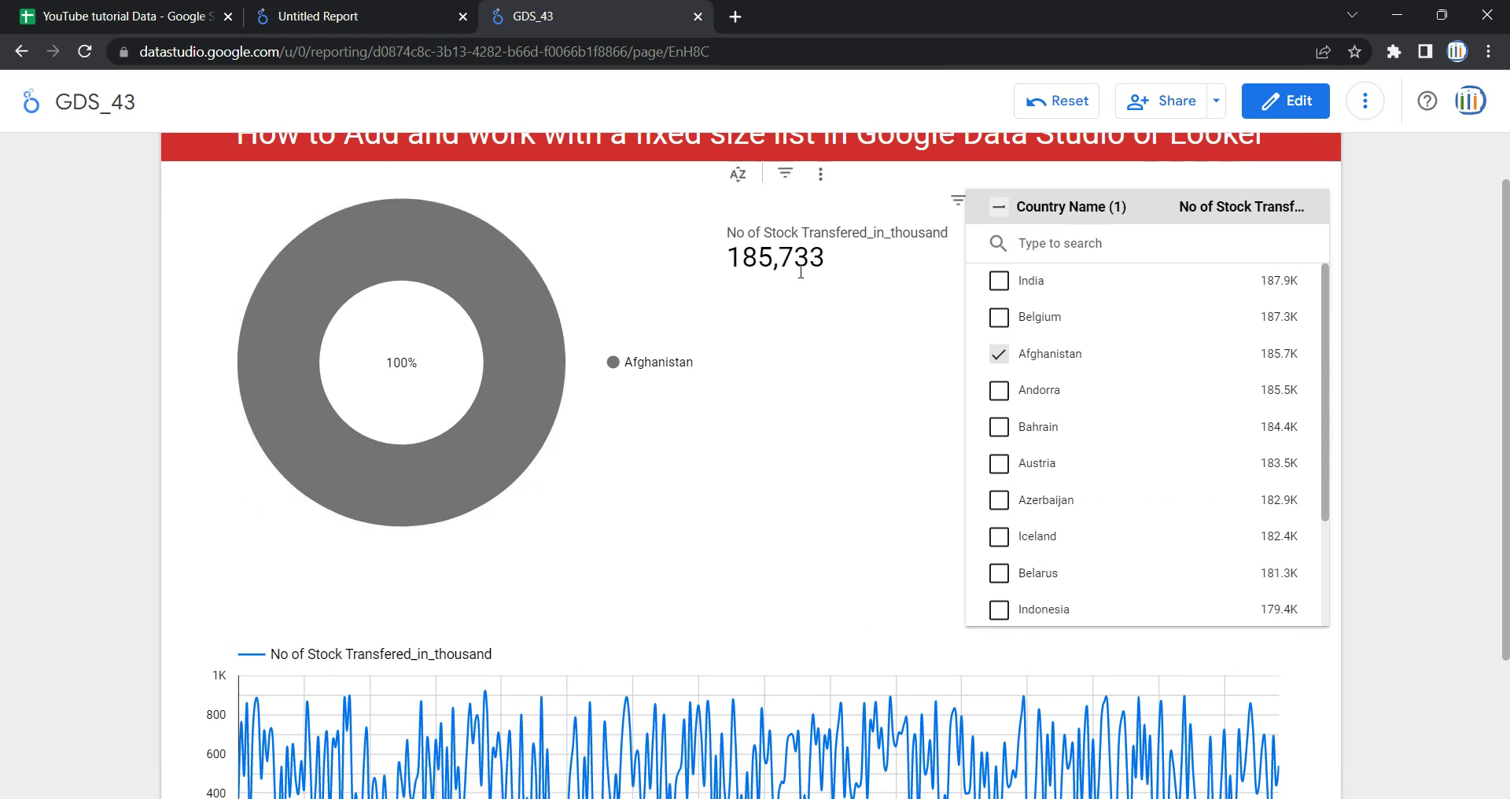
pyautogui.click(998, 208)
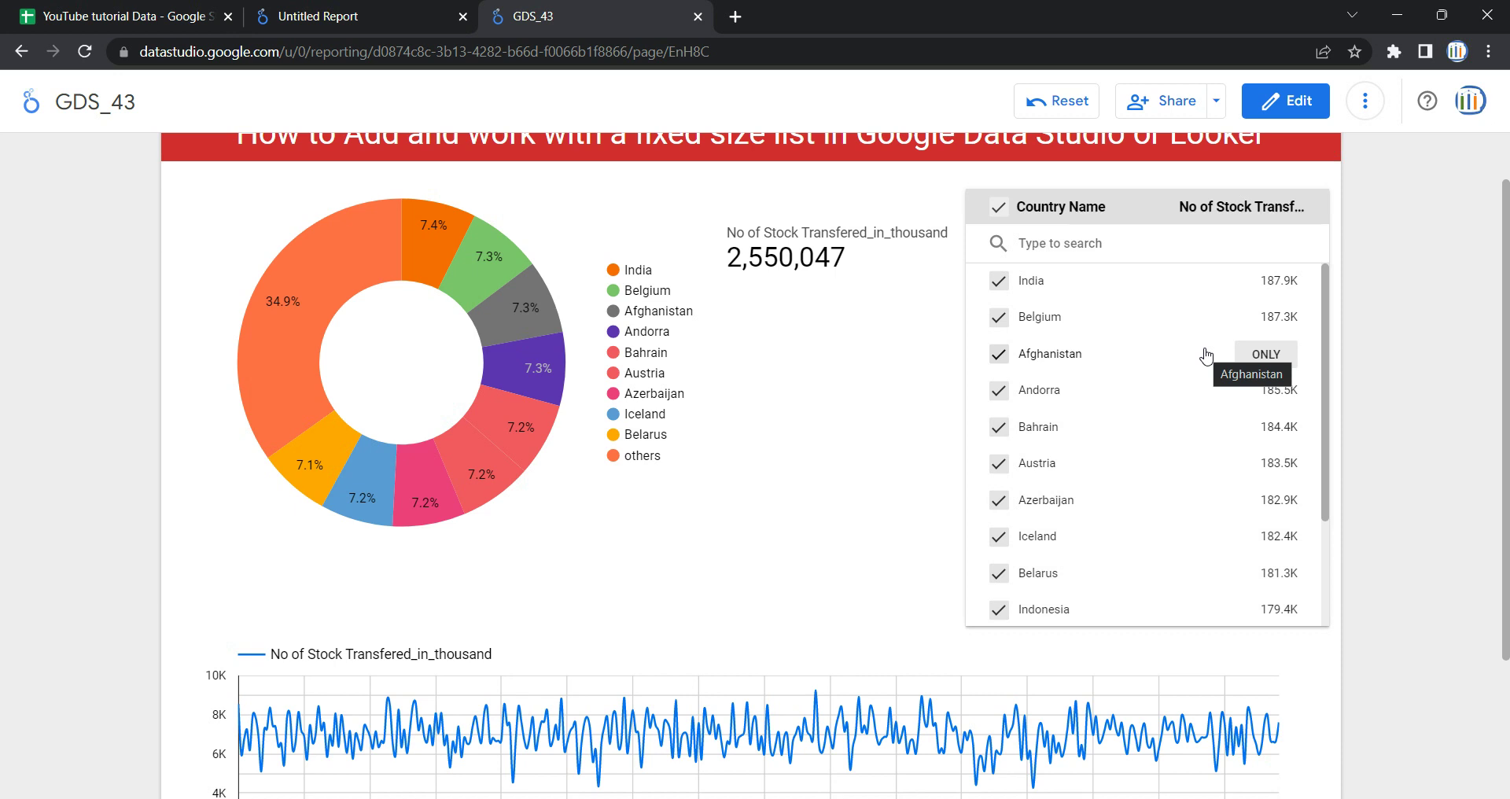
pyautogui.scroll(1, 1204, 351)
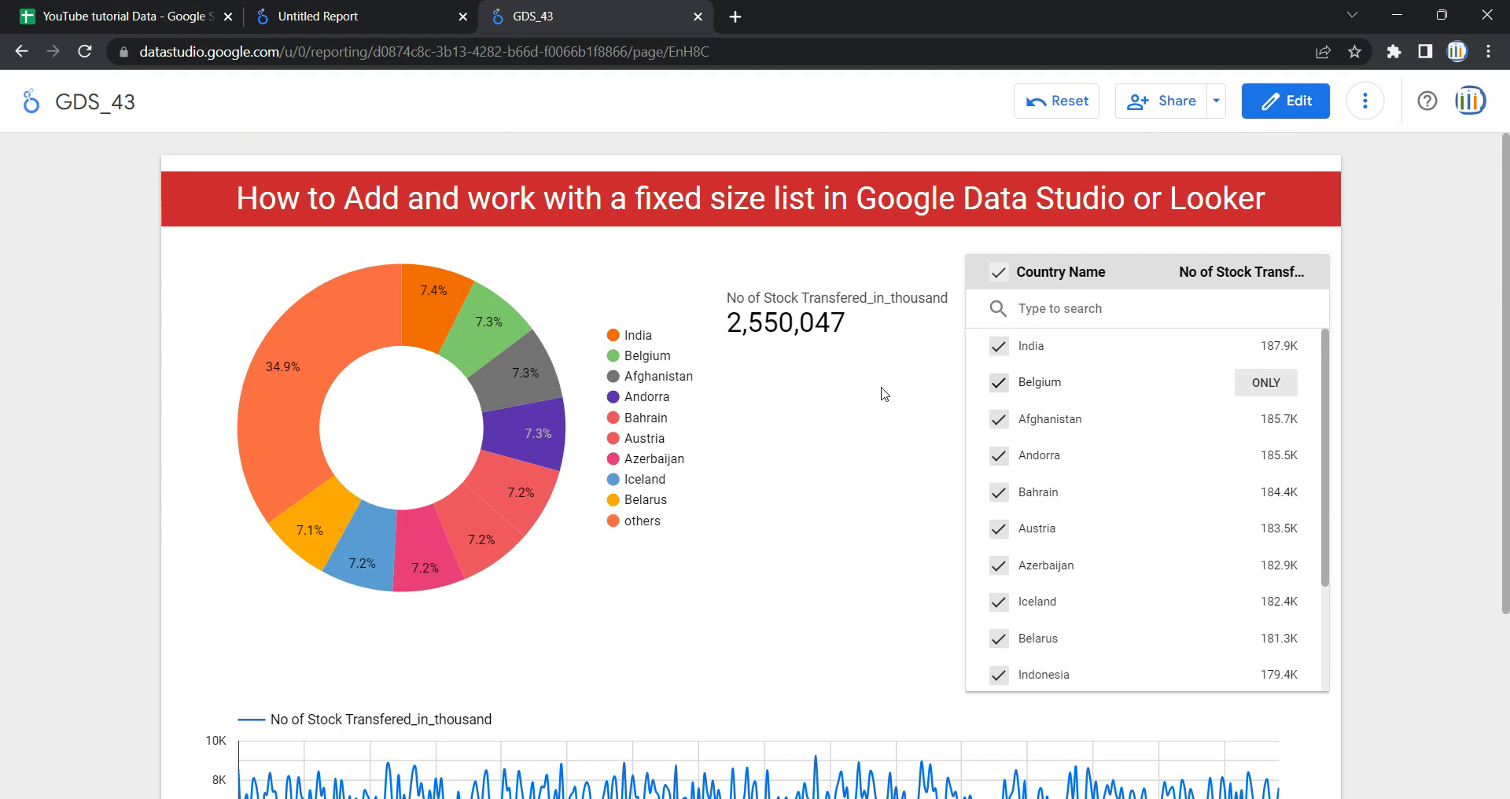
# In the Untitled Report, close the open Country_code_ISO2 list and enter edit mode.
pyautogui.click(377, 16)
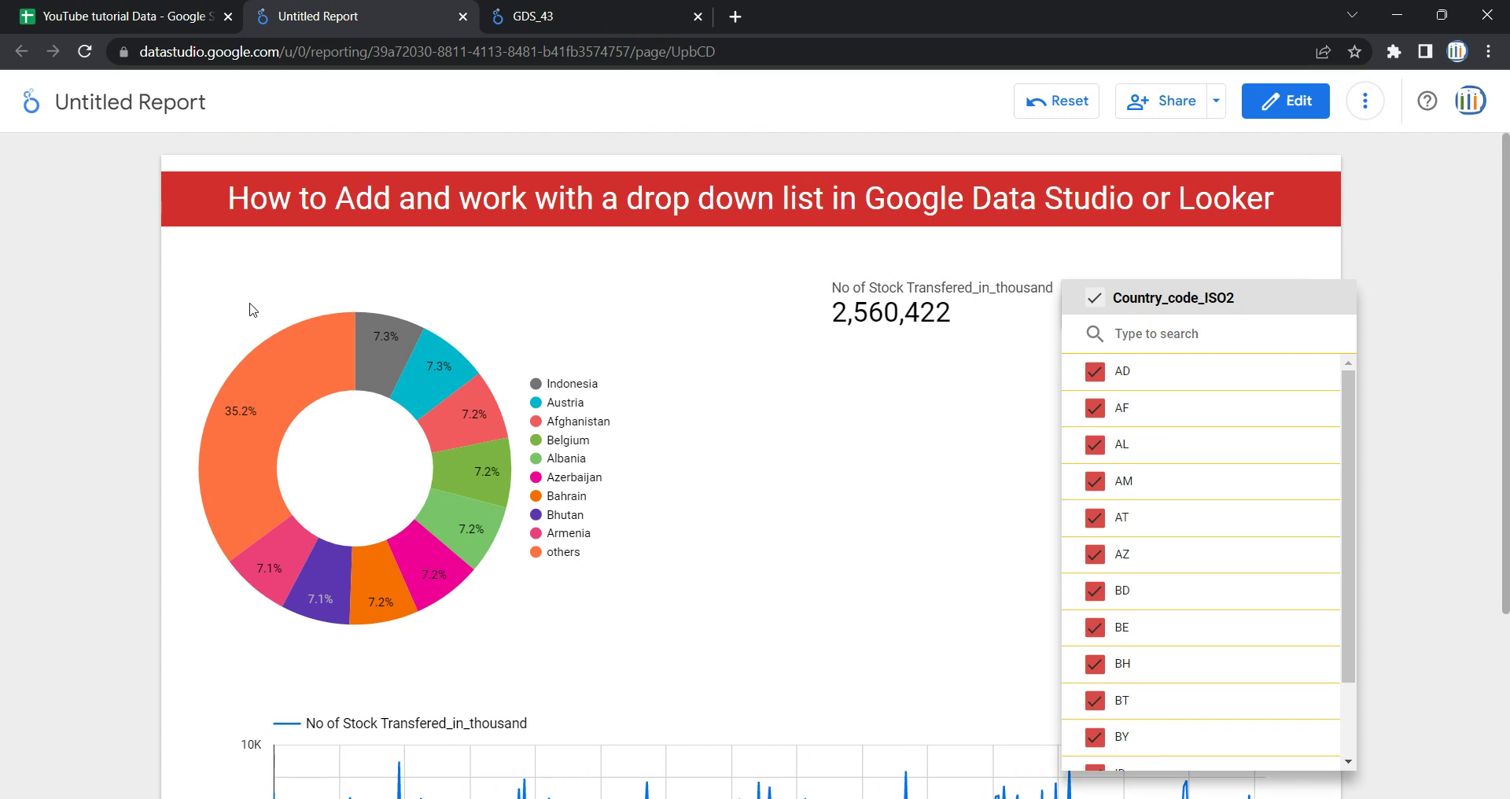
pyautogui.click(833, 499)
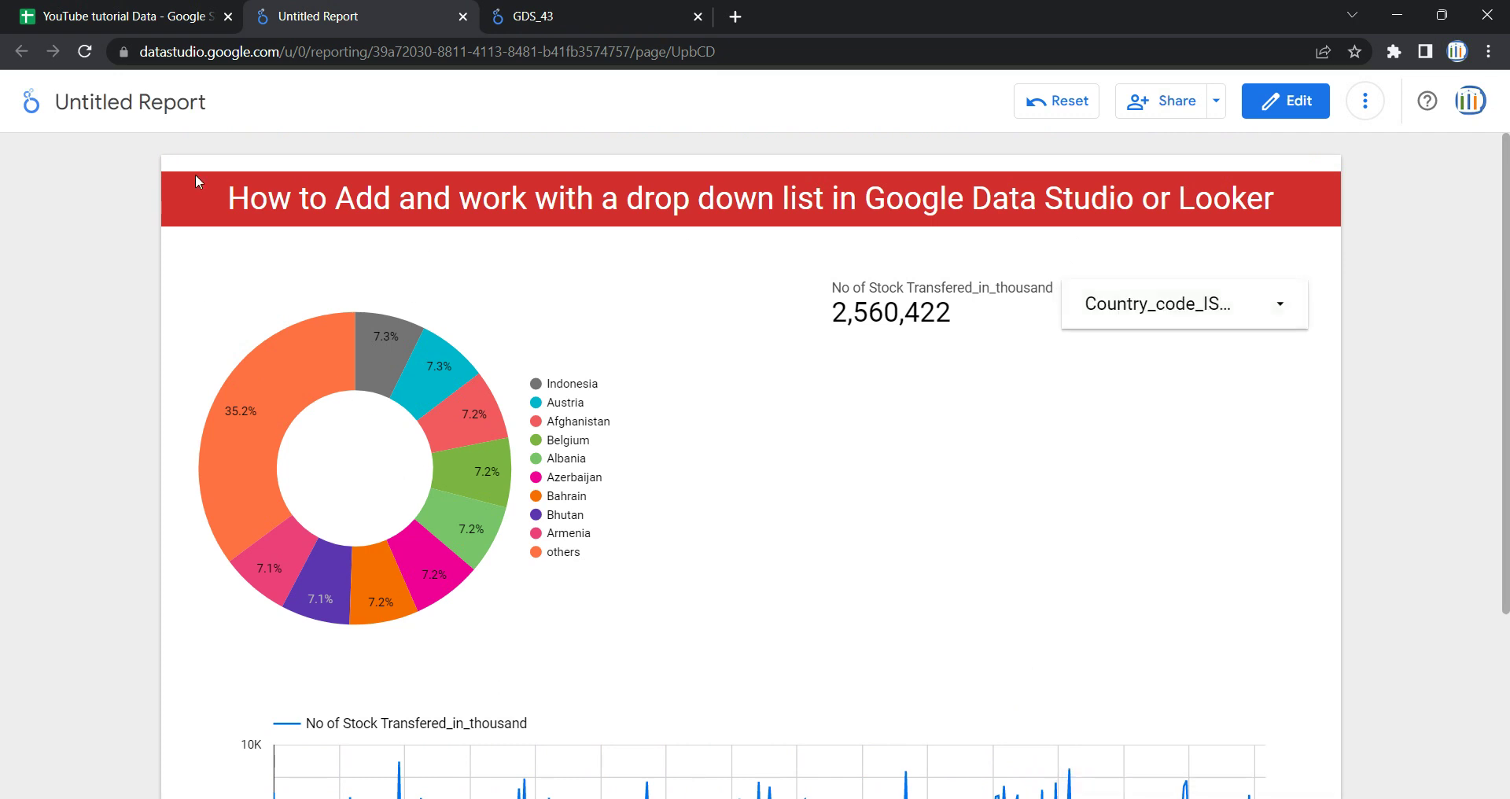
pyautogui.scroll(-3, 795, 512)
pyautogui.scroll(2, 796, 512)
pyautogui.scroll(-1, 795, 512)
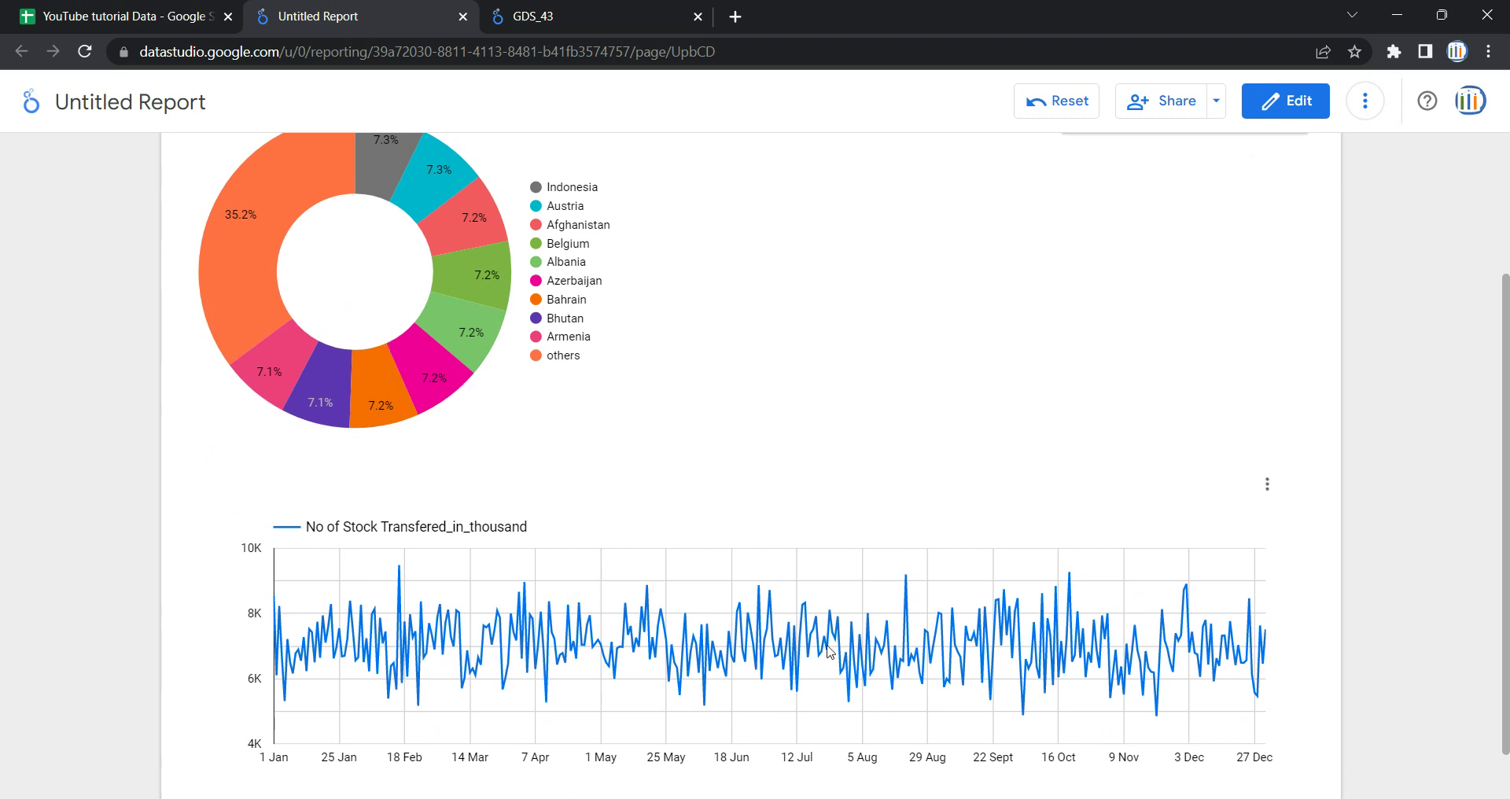
pyautogui.scroll(3, 818, 629)
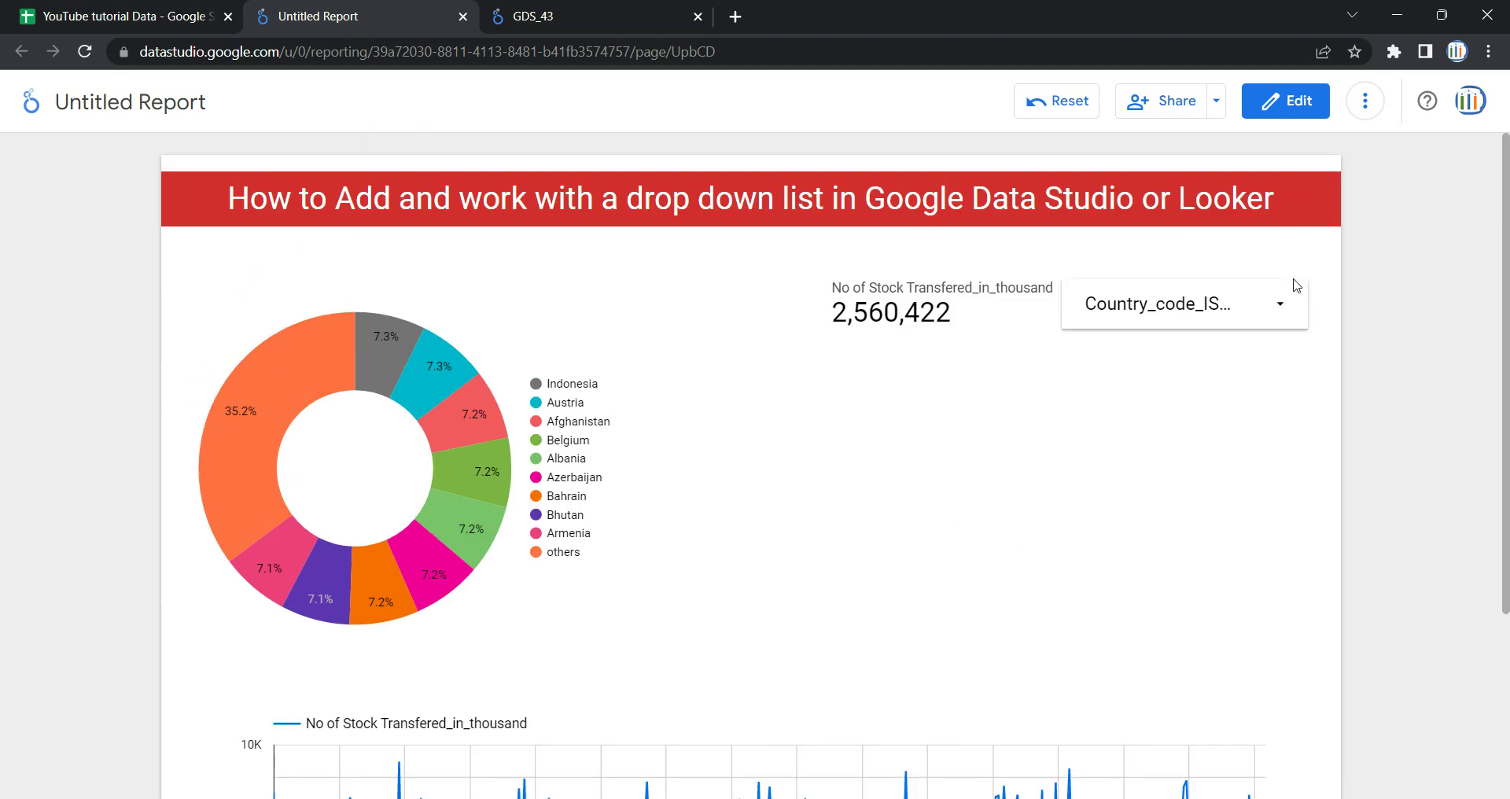
pyautogui.click(1298, 117)
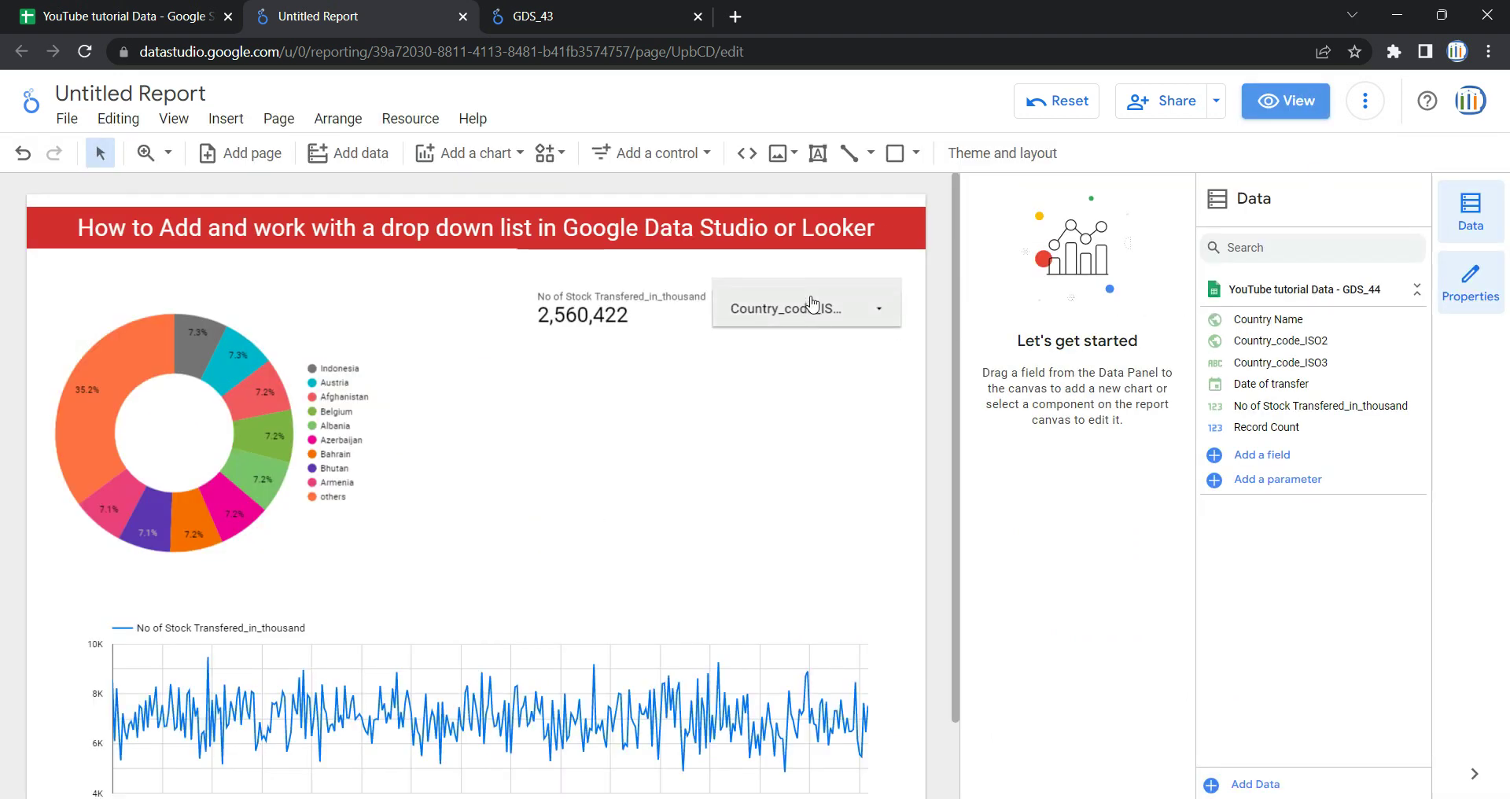
# Delete the Country_code drop-down control and copy the title from the fixed size list report.
pyautogui.click(817, 287)
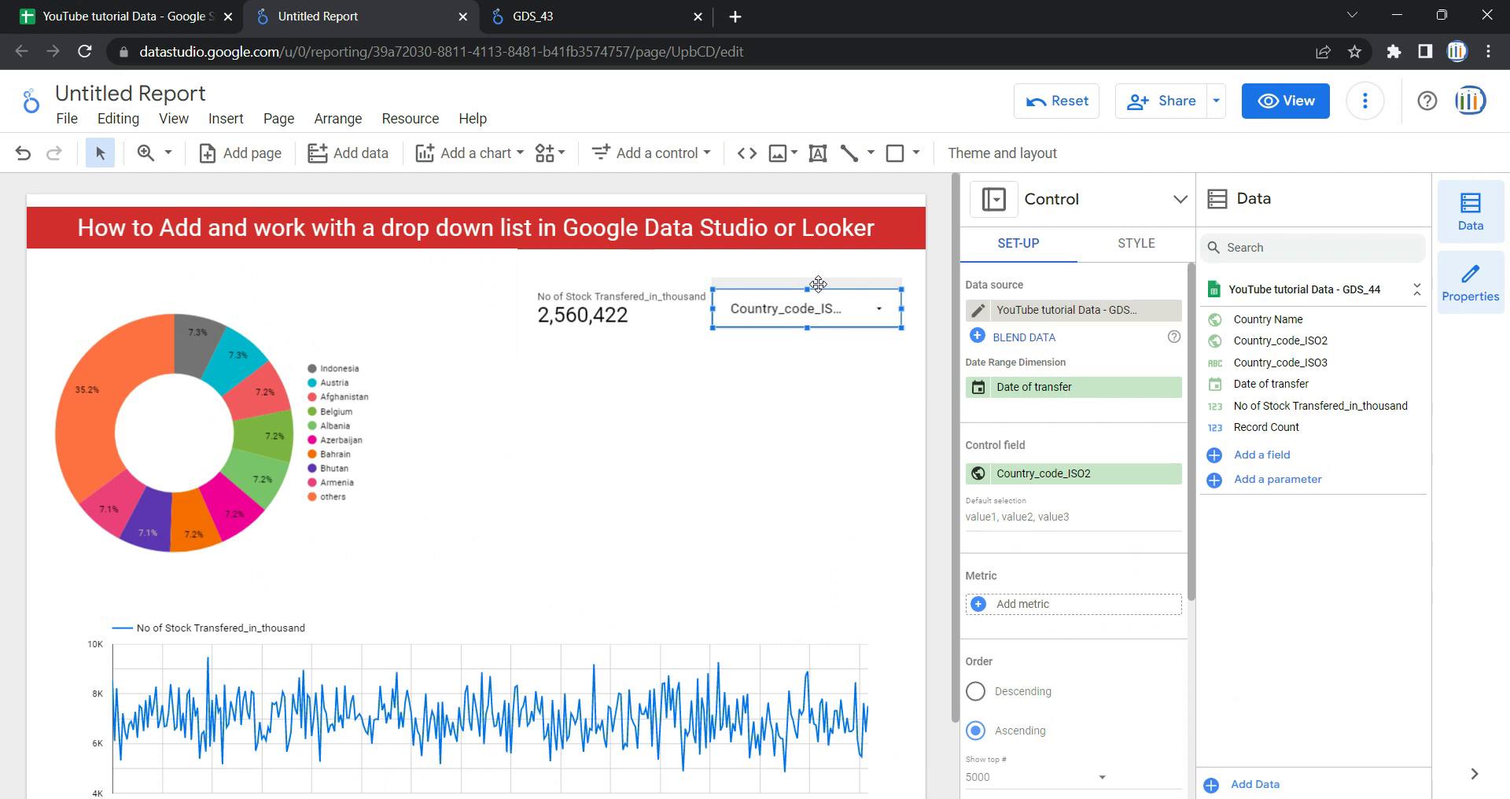
pyautogui.press('Delete')
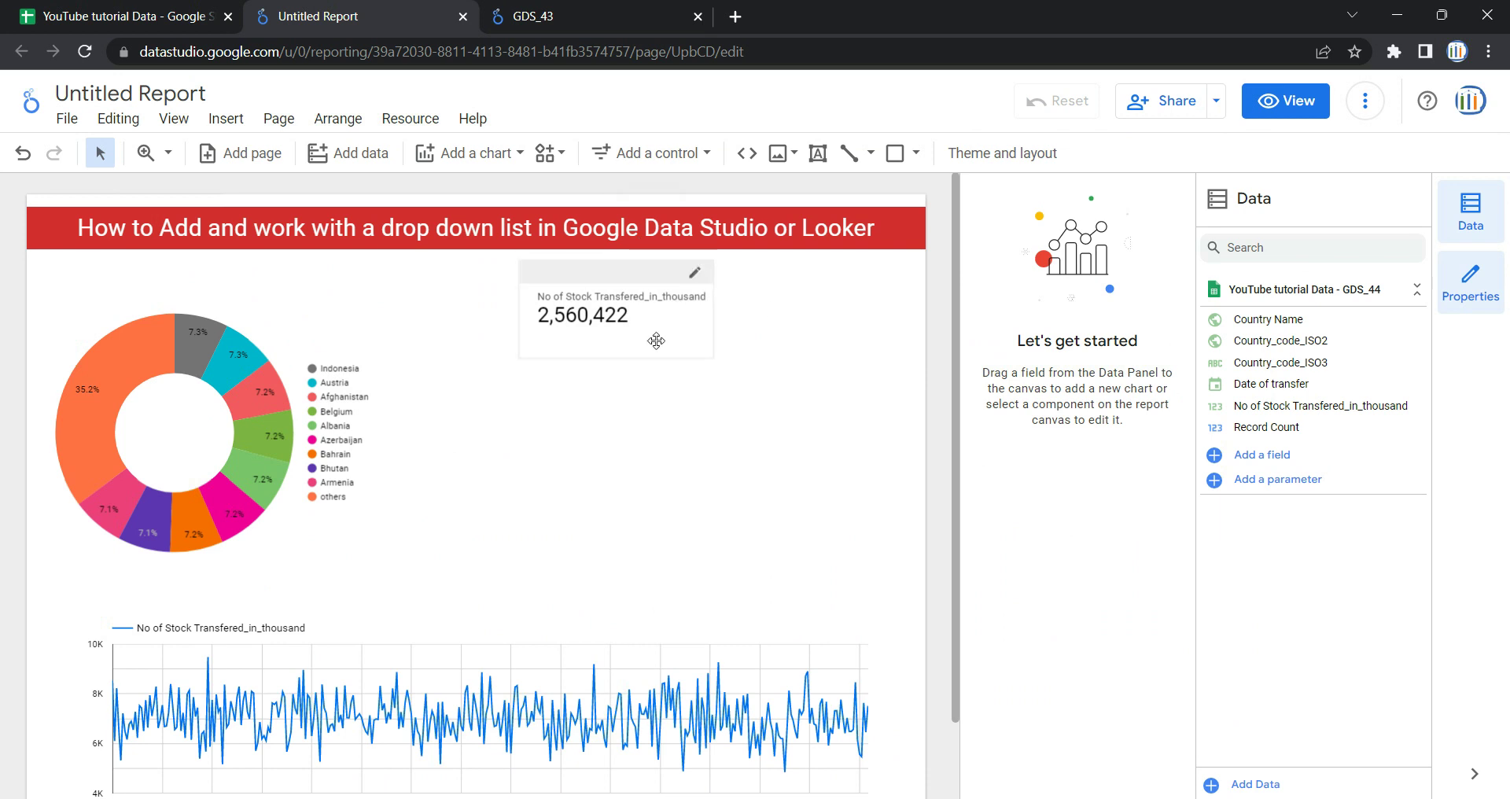
pyautogui.click(584, 9)
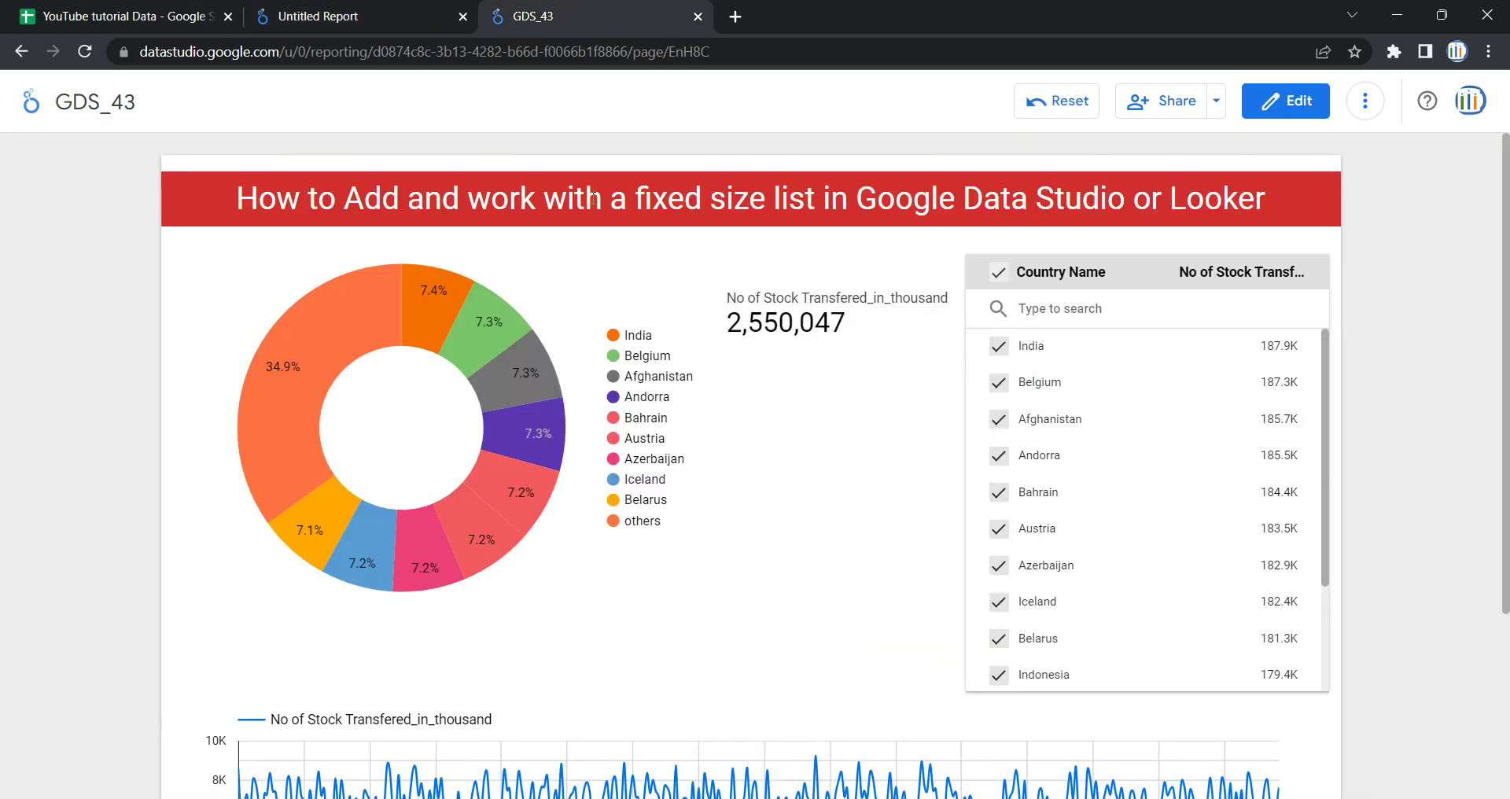
pyautogui.click(683, 221)
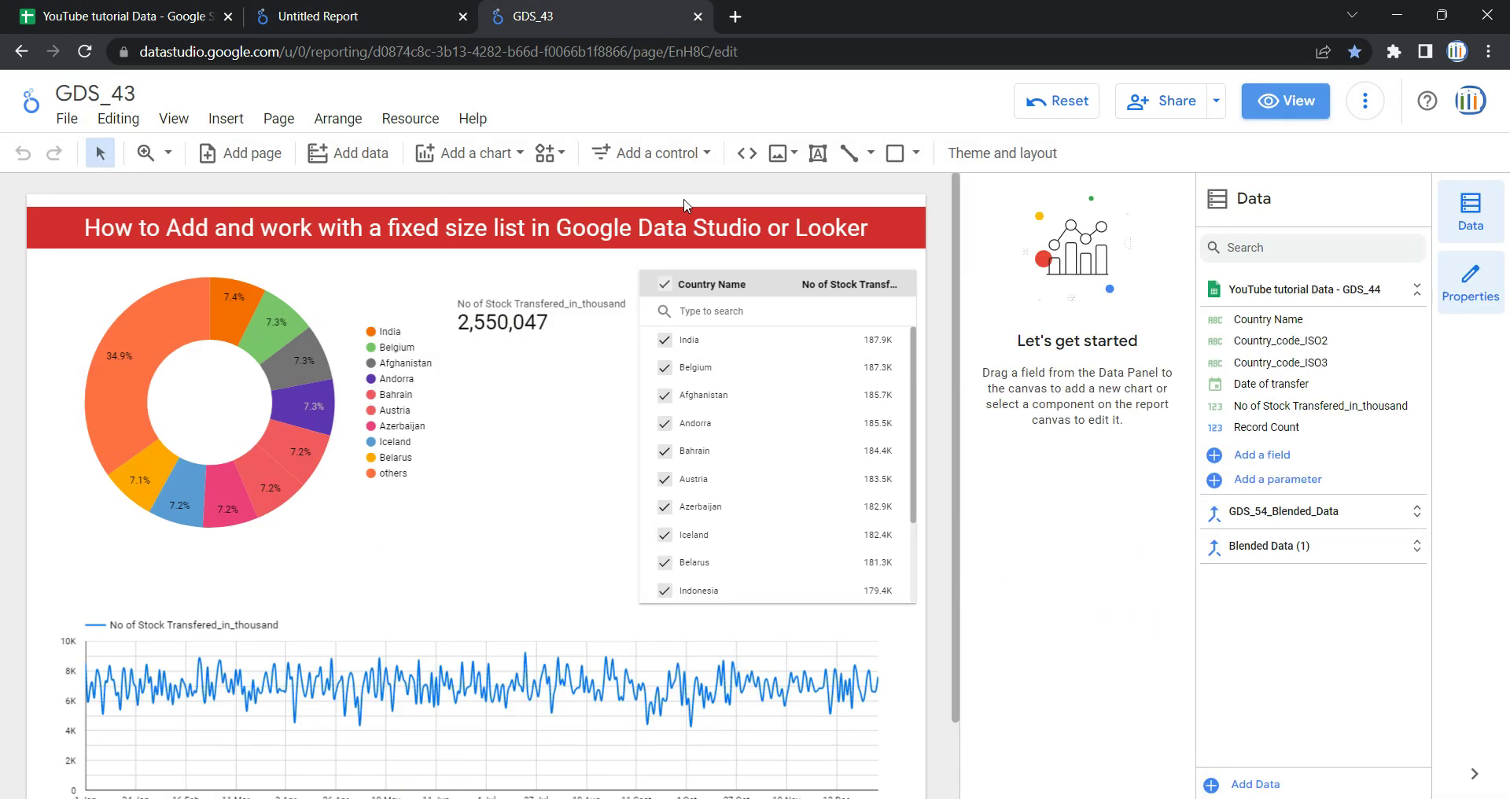
# Paste the 'How to Add and work with a fixed size list' title into Untitled Report and move it to the top.
pyautogui.click(409, 9)
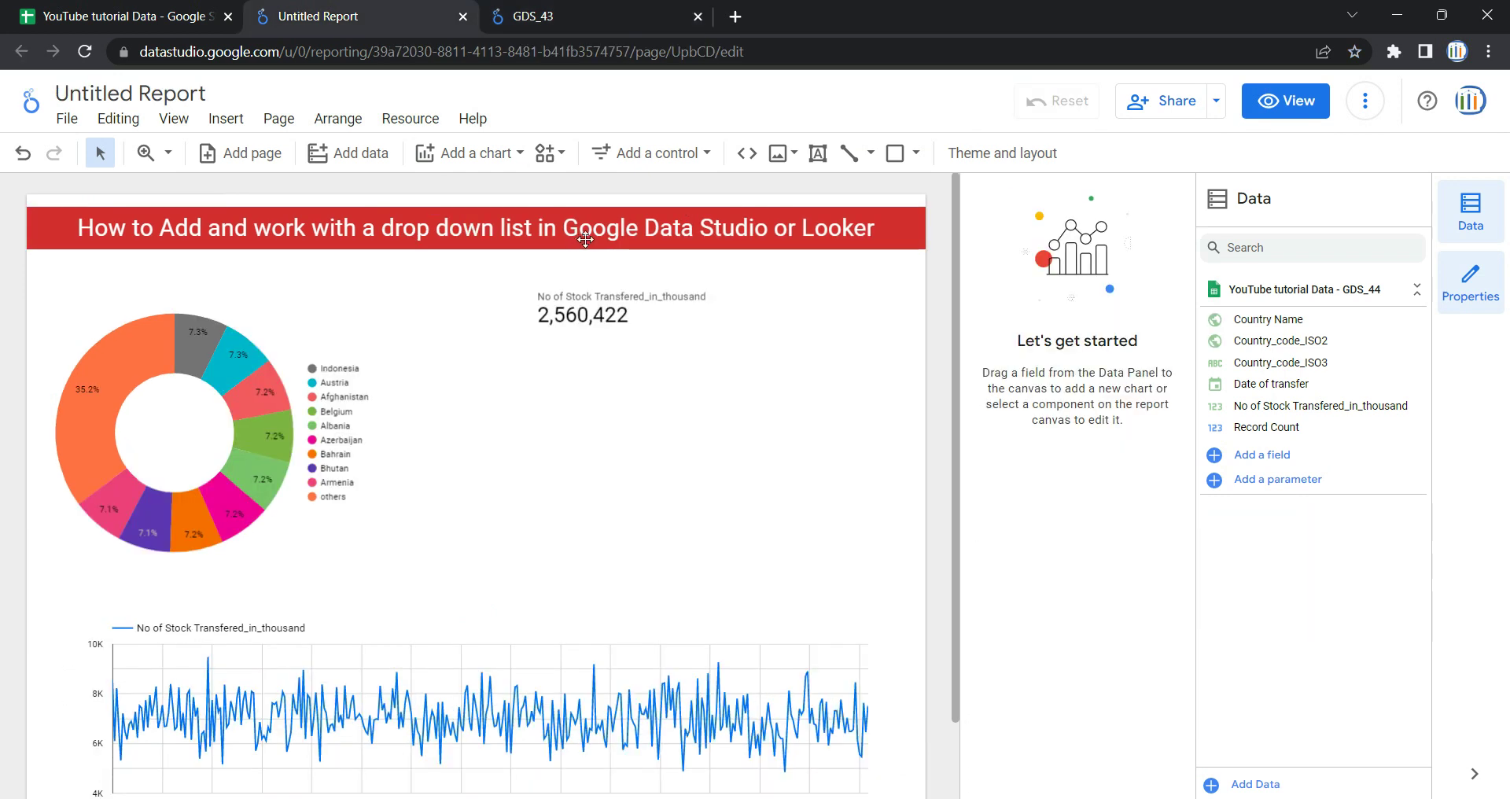
pyautogui.press('Delete')
pyautogui.hotkey('ctrl', 'v')
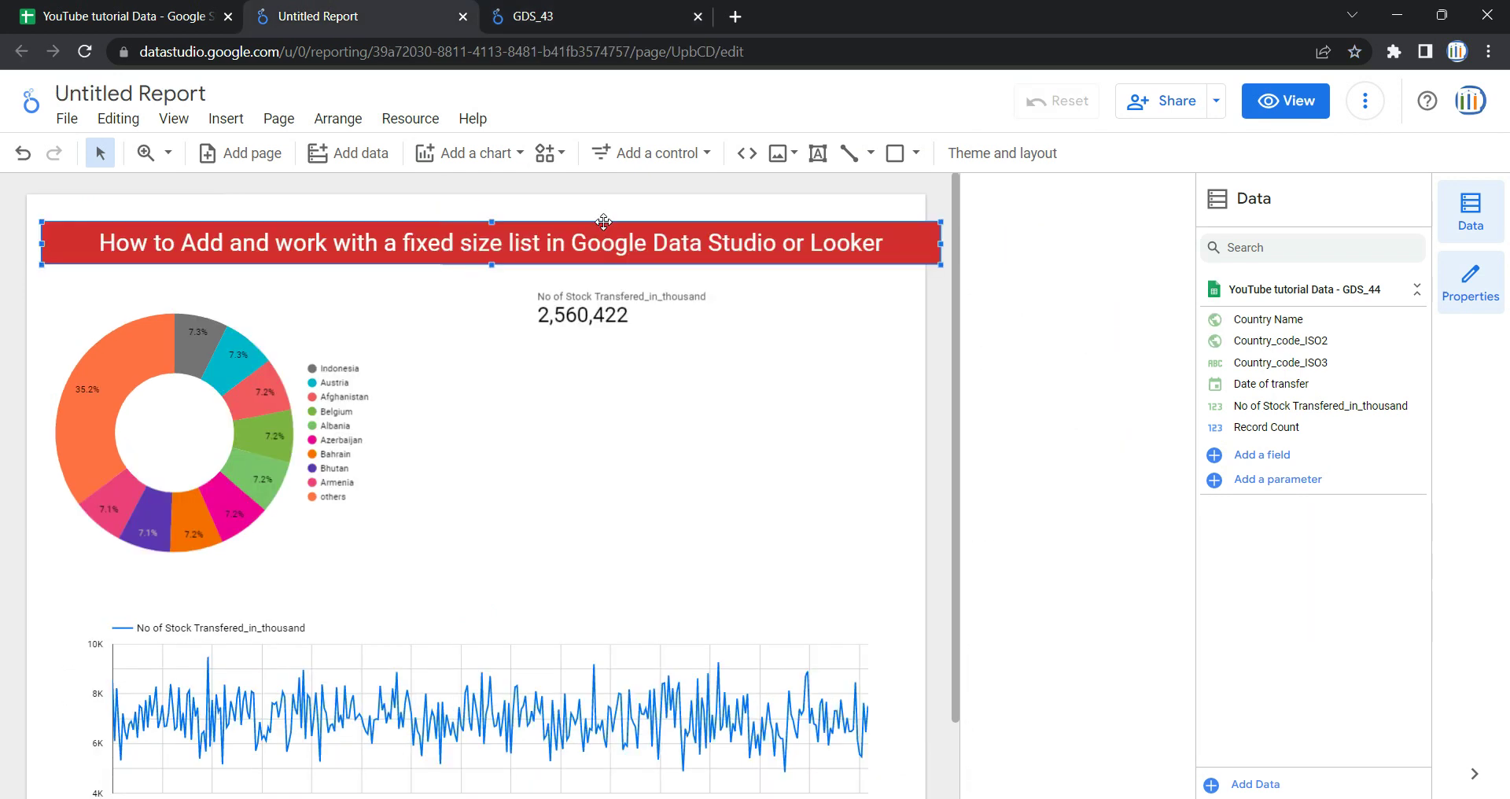
pyautogui.click(595, 228)
pyautogui.moveTo(593, 210); pyautogui.dragTo(590, 196)
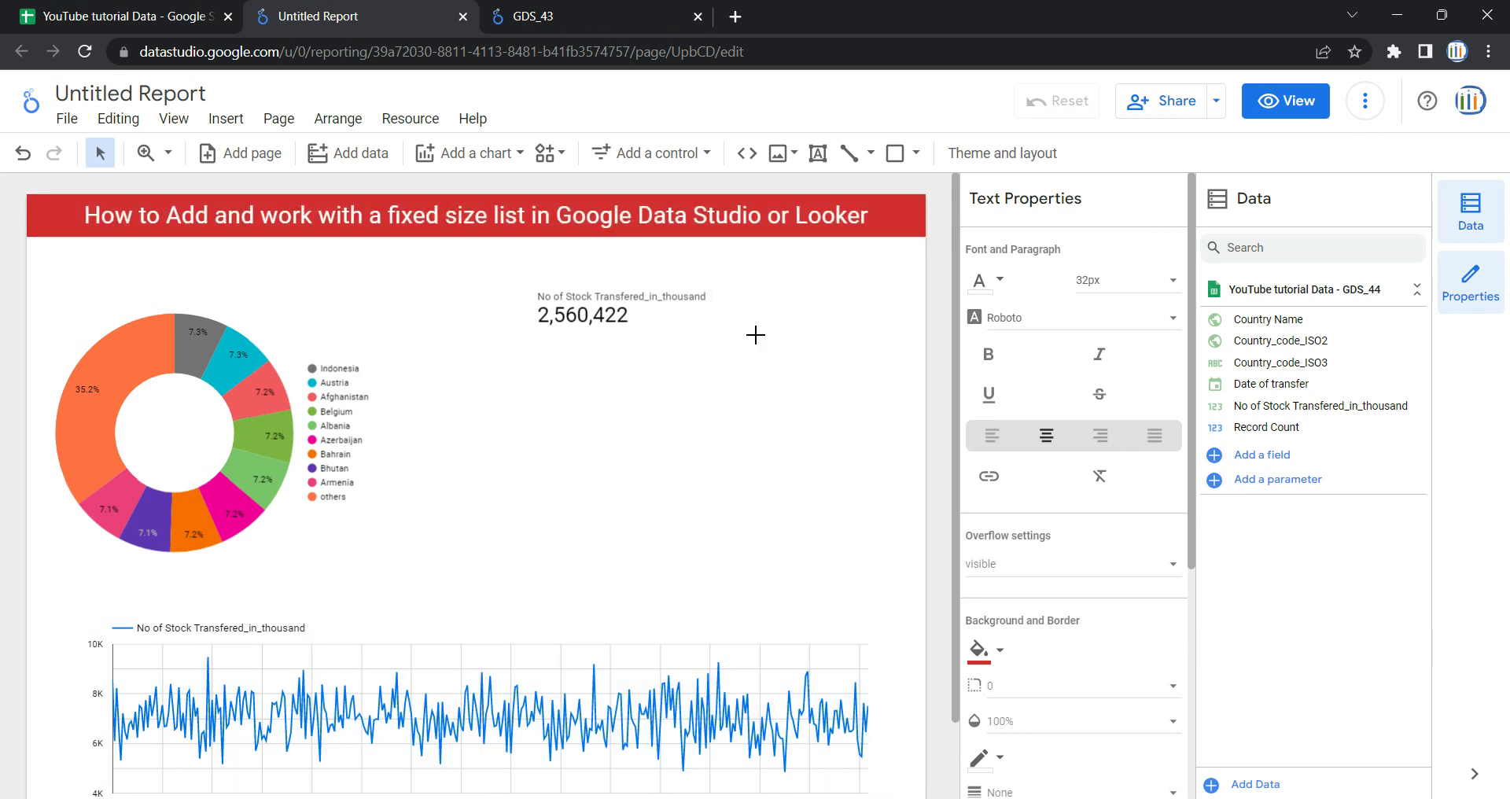
pyautogui.click(794, 362)
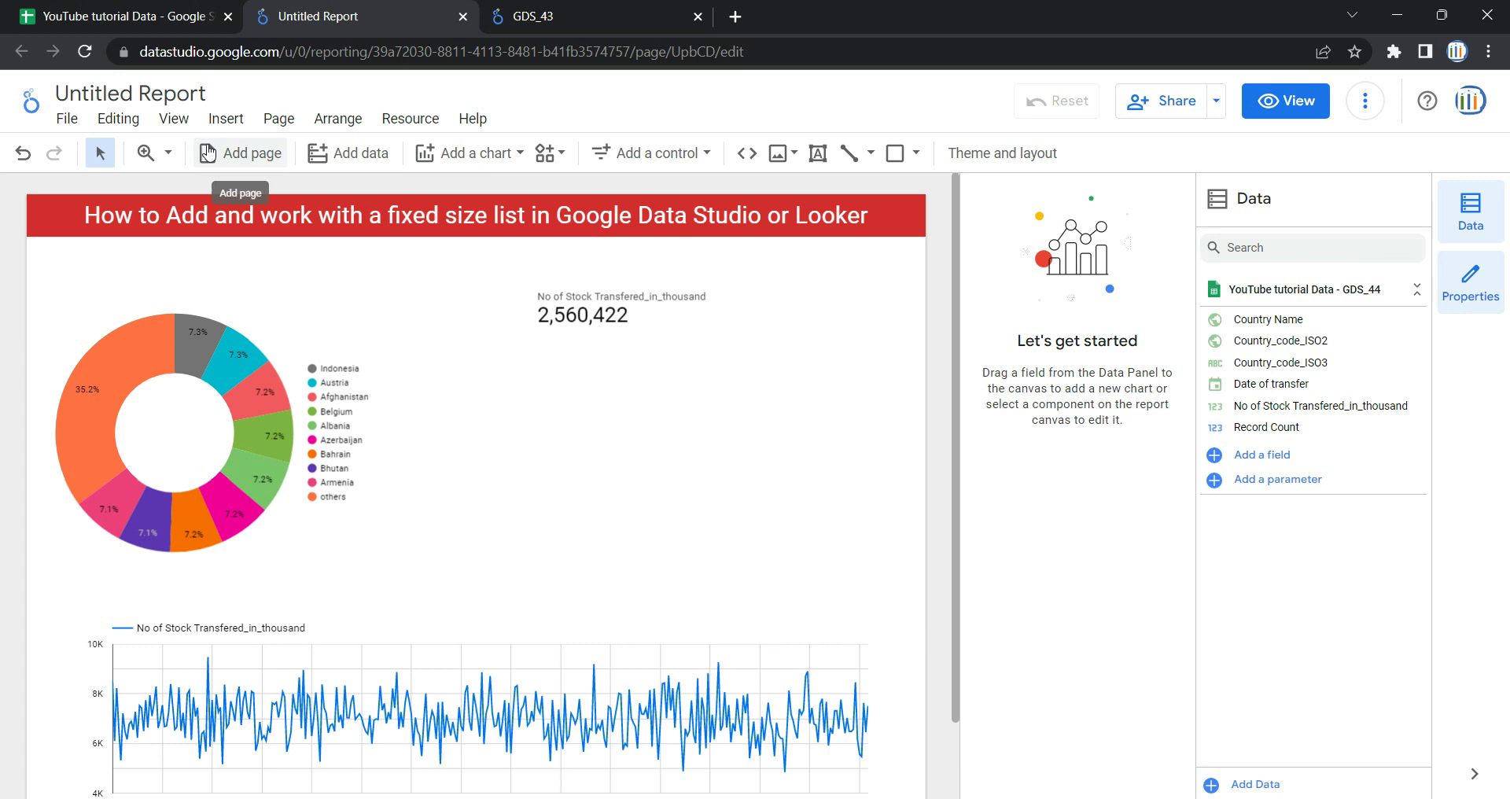
# Place a fixed-size Country Name list beside the stock scorecard and nudge the scorecard left.
pyautogui.click(671, 156)
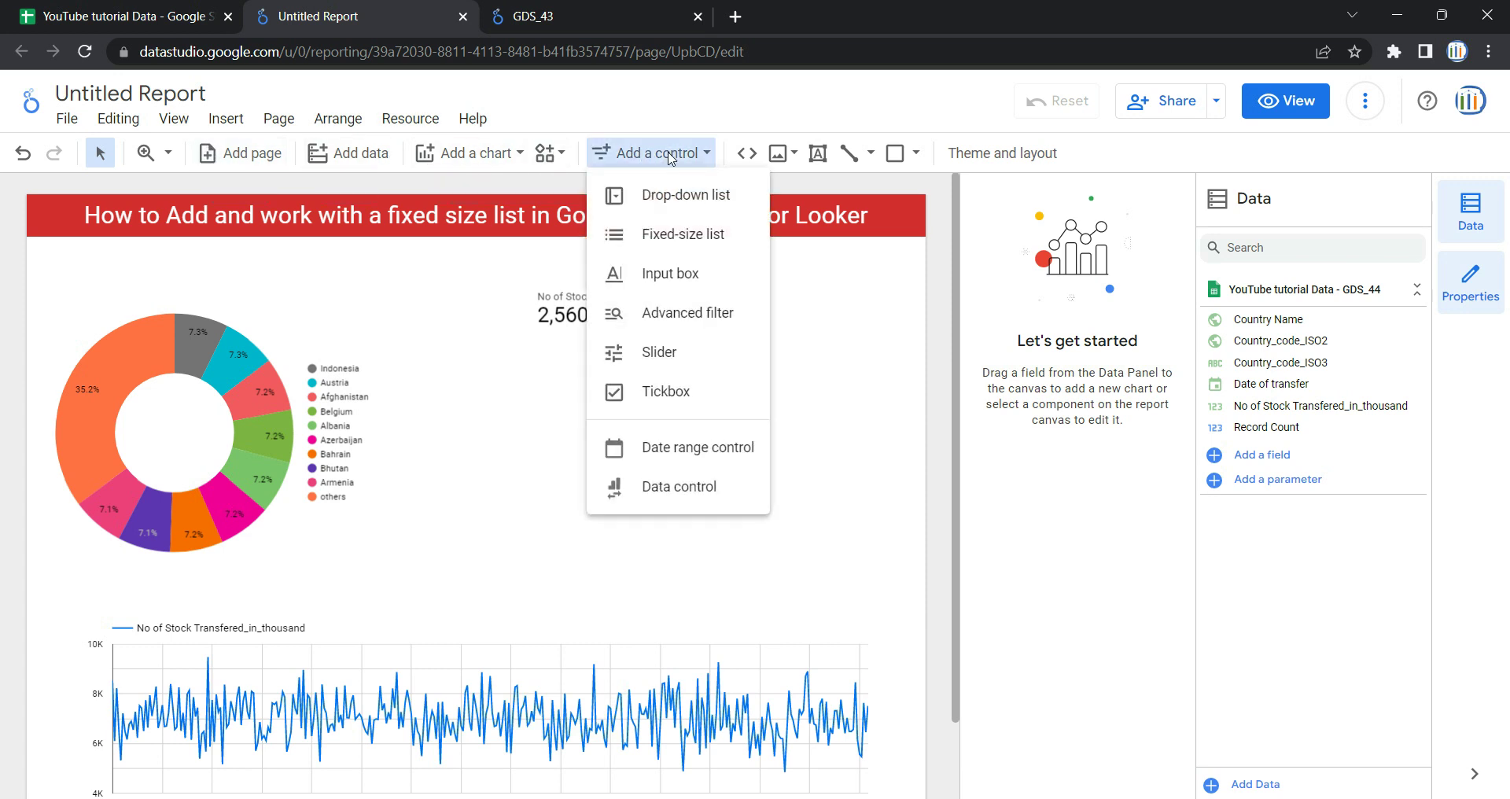
pyautogui.click(681, 234)
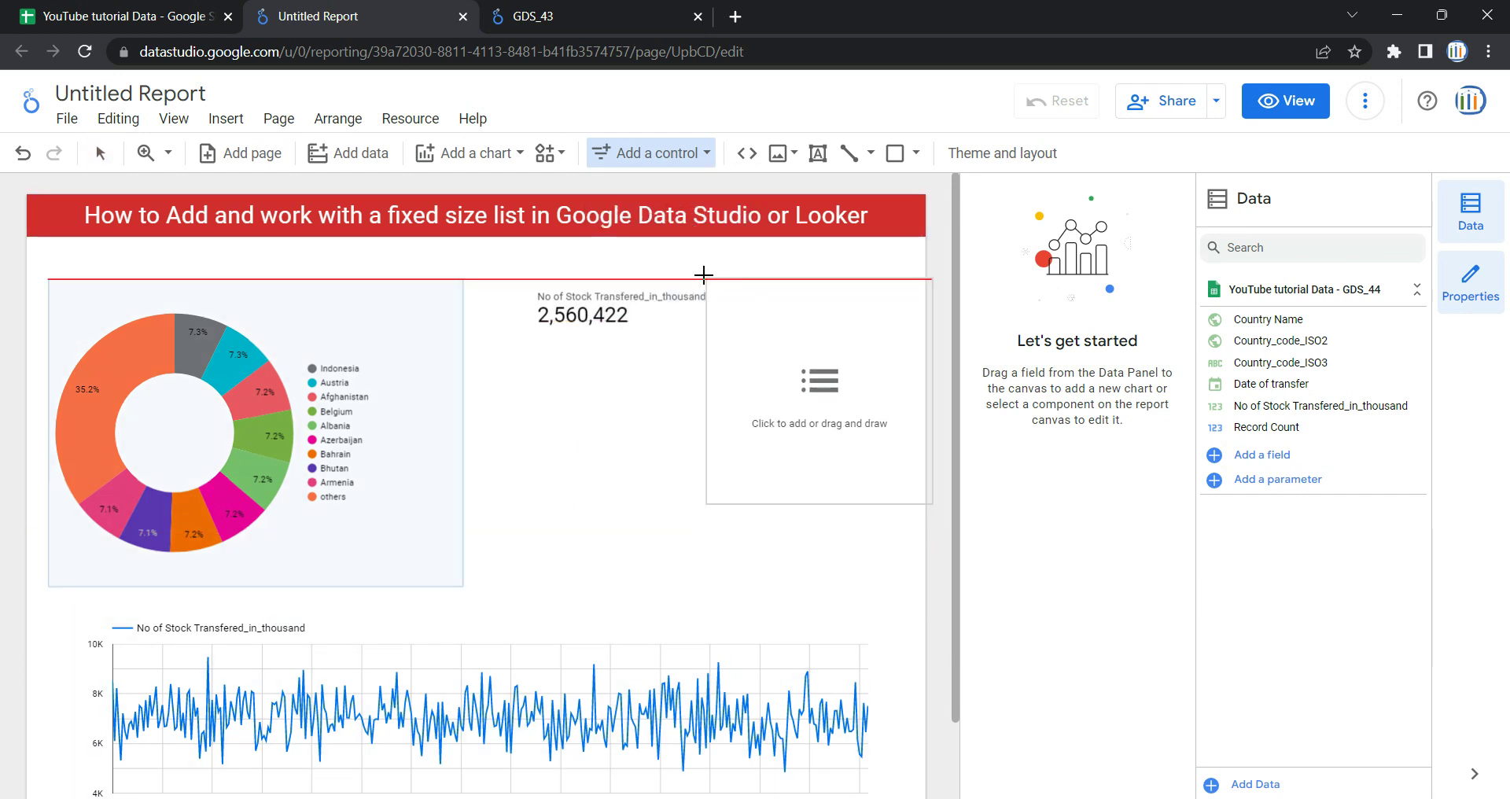
pyautogui.click(704, 274)
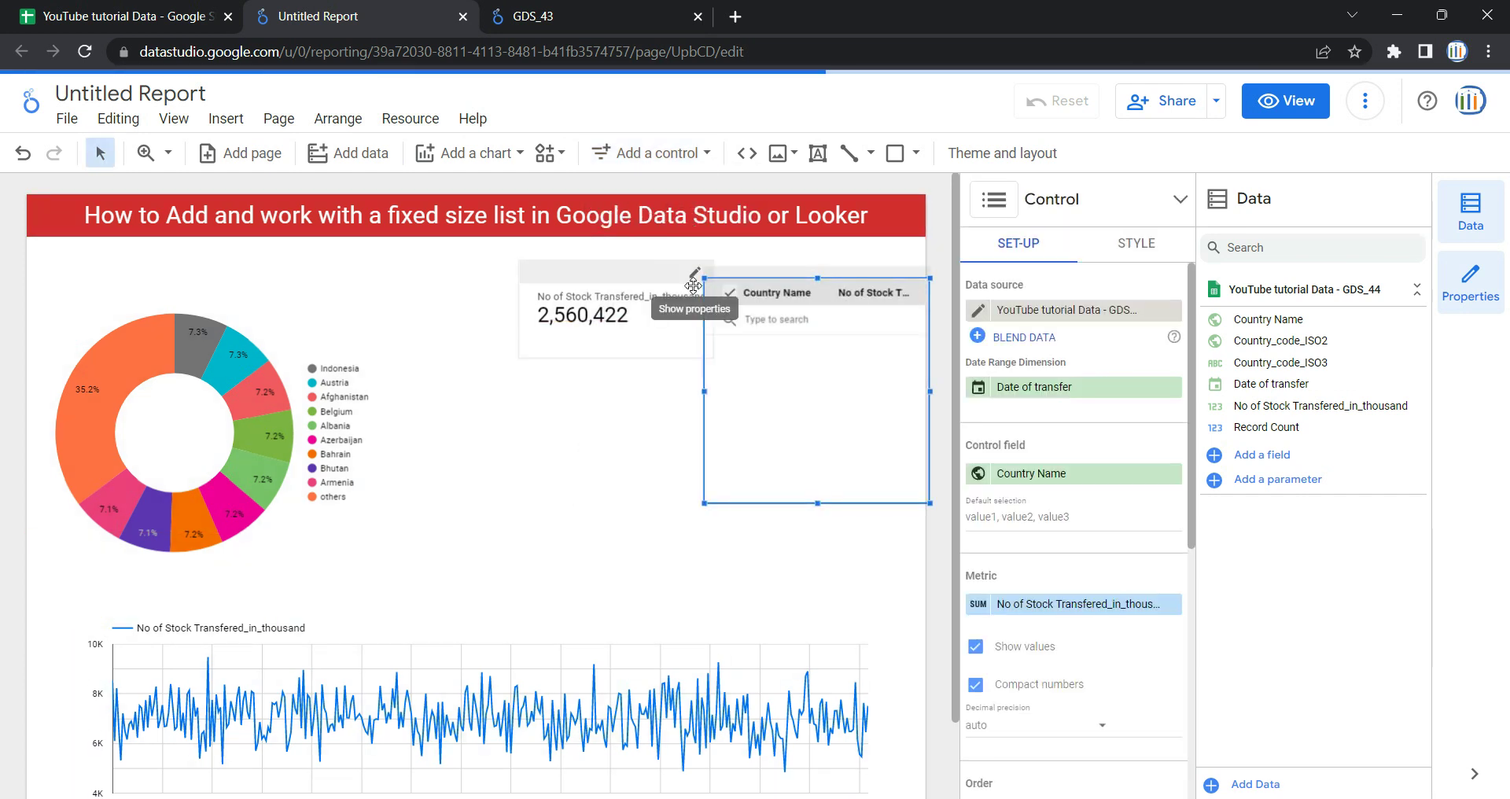
pyautogui.moveTo(614, 286); pyautogui.dragTo(569, 276)
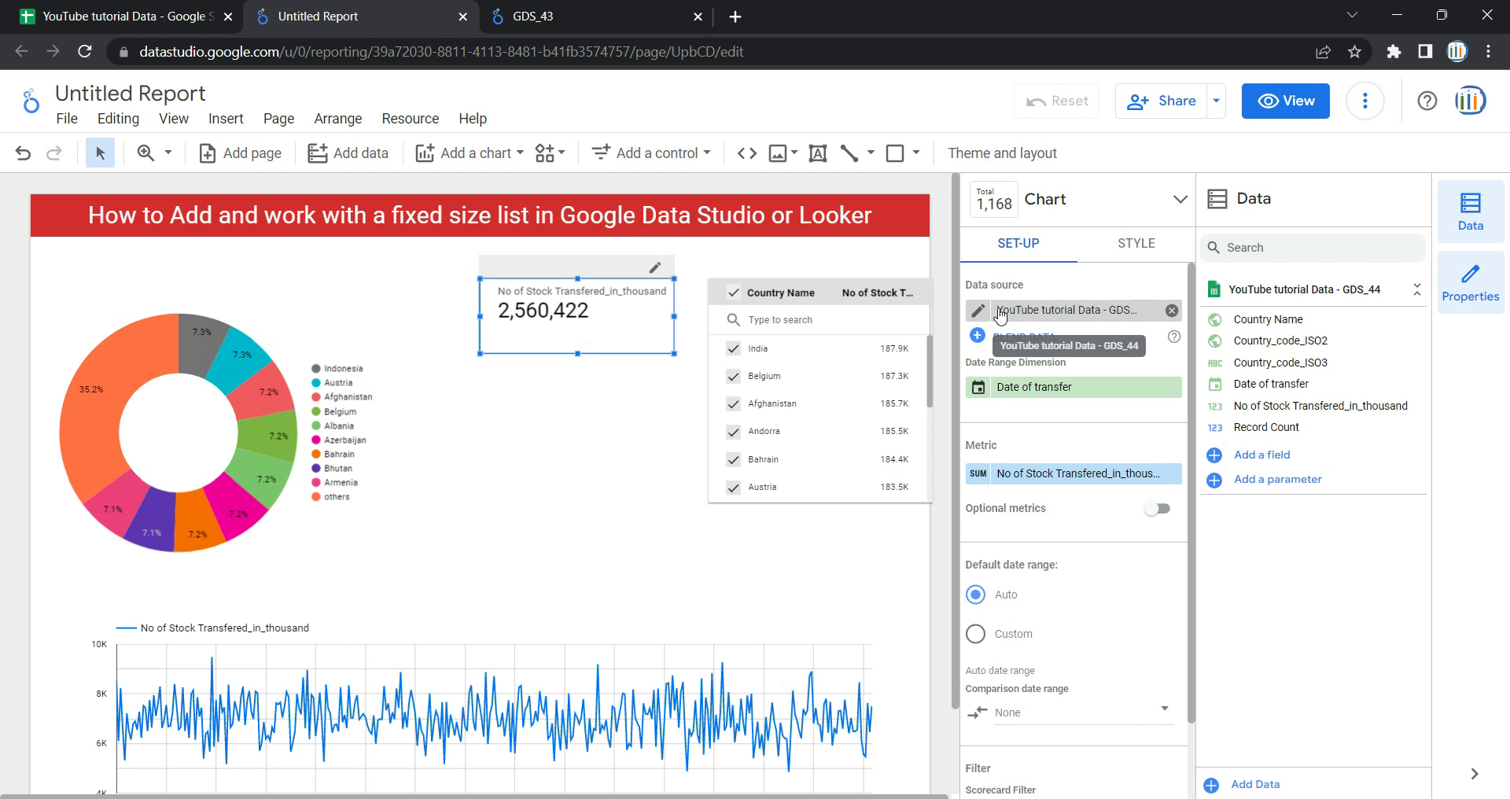
pyautogui.click(1033, 315)
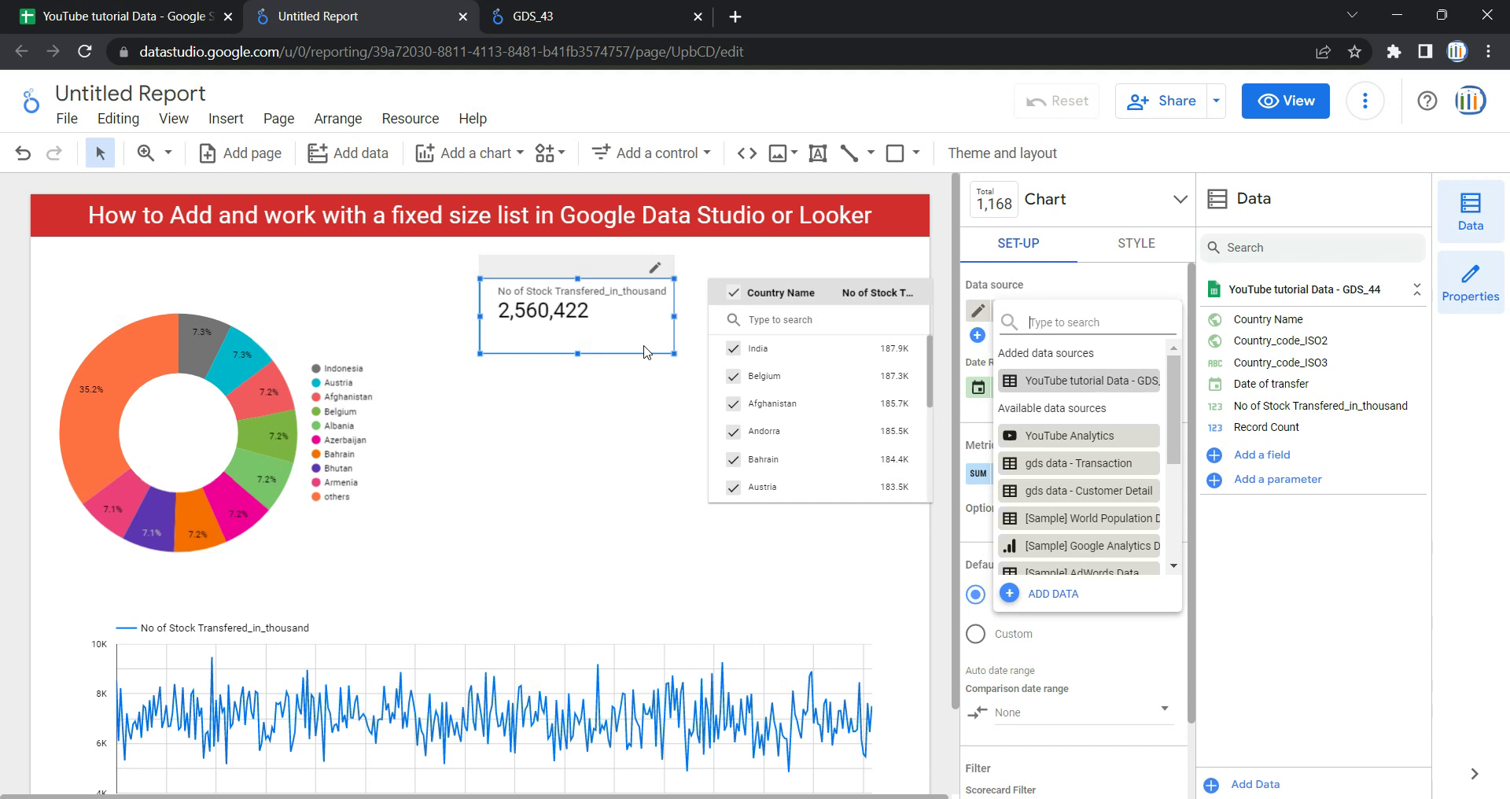
pyautogui.click(716, 476)
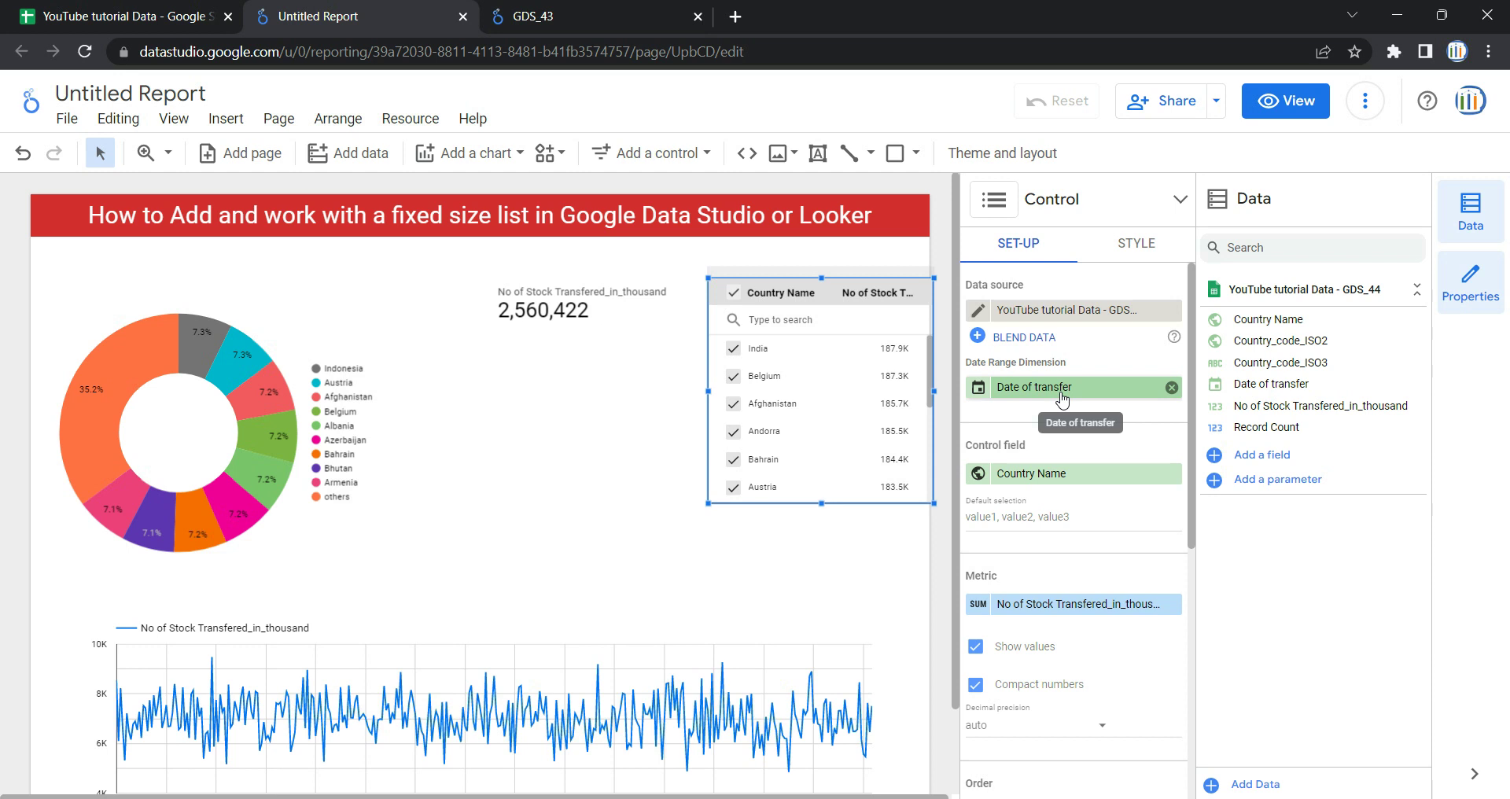
pyautogui.scroll(-2, 1062, 399)
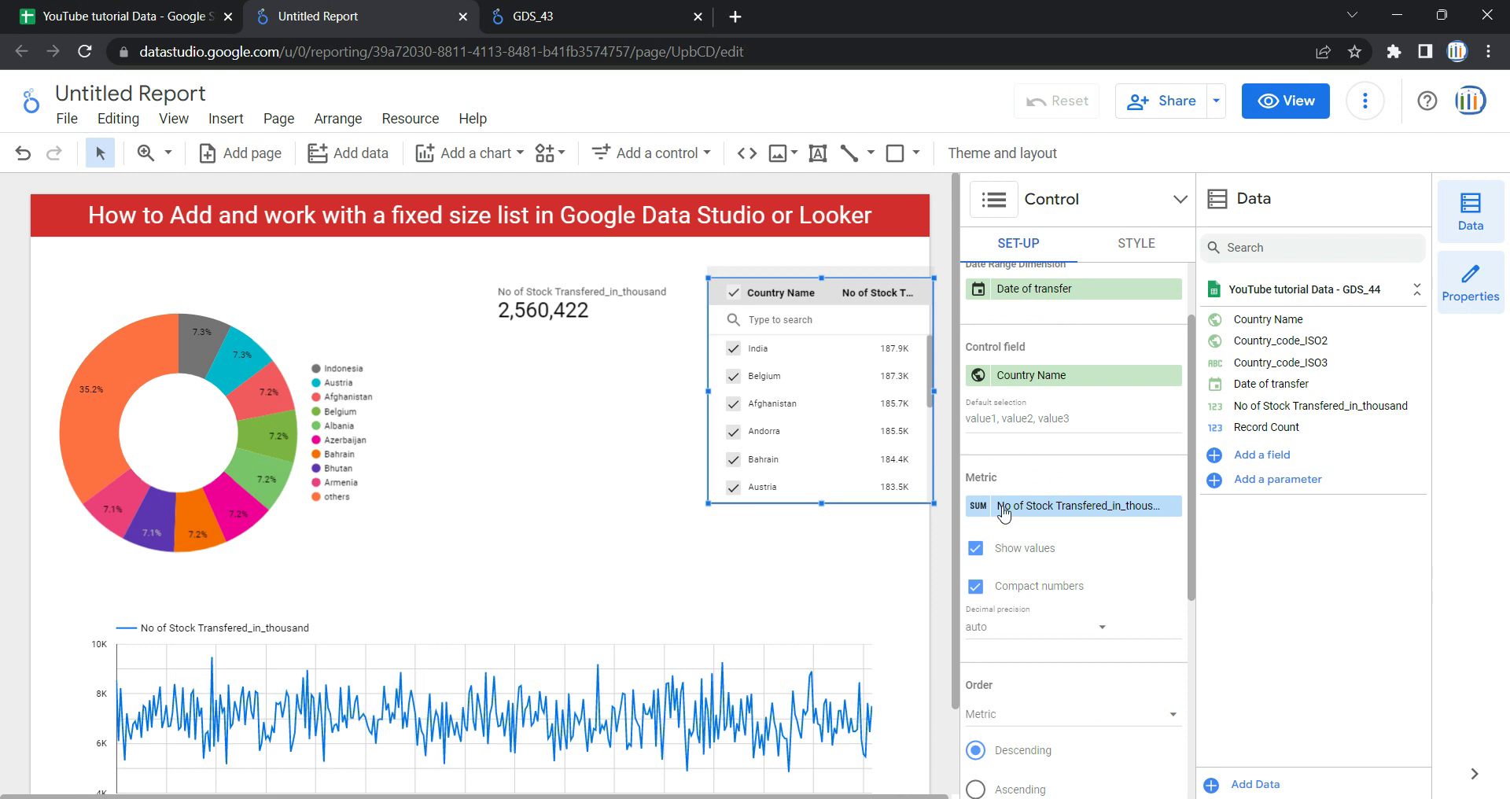
pyautogui.click(1046, 378)
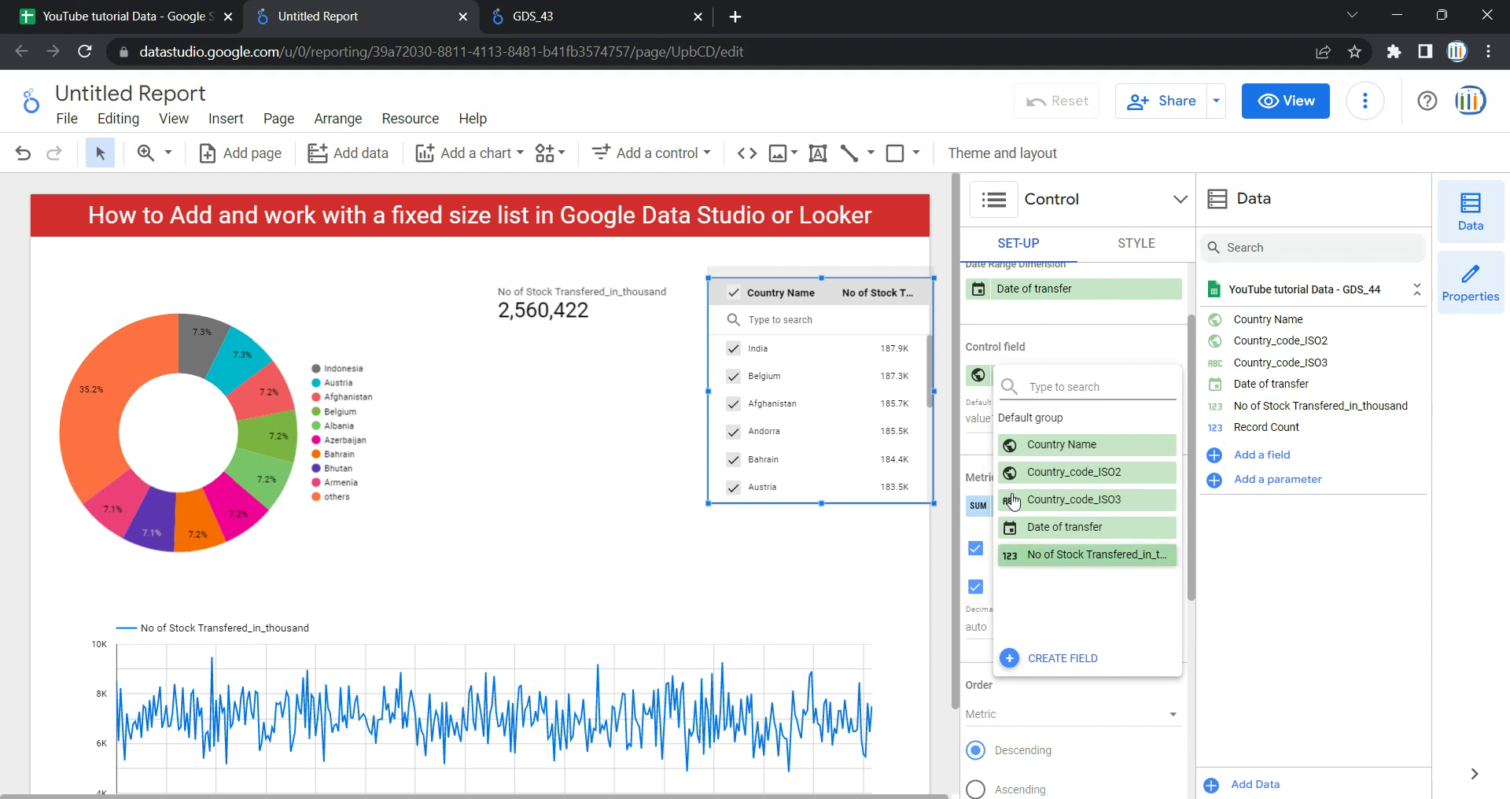
pyautogui.click(1077, 472)
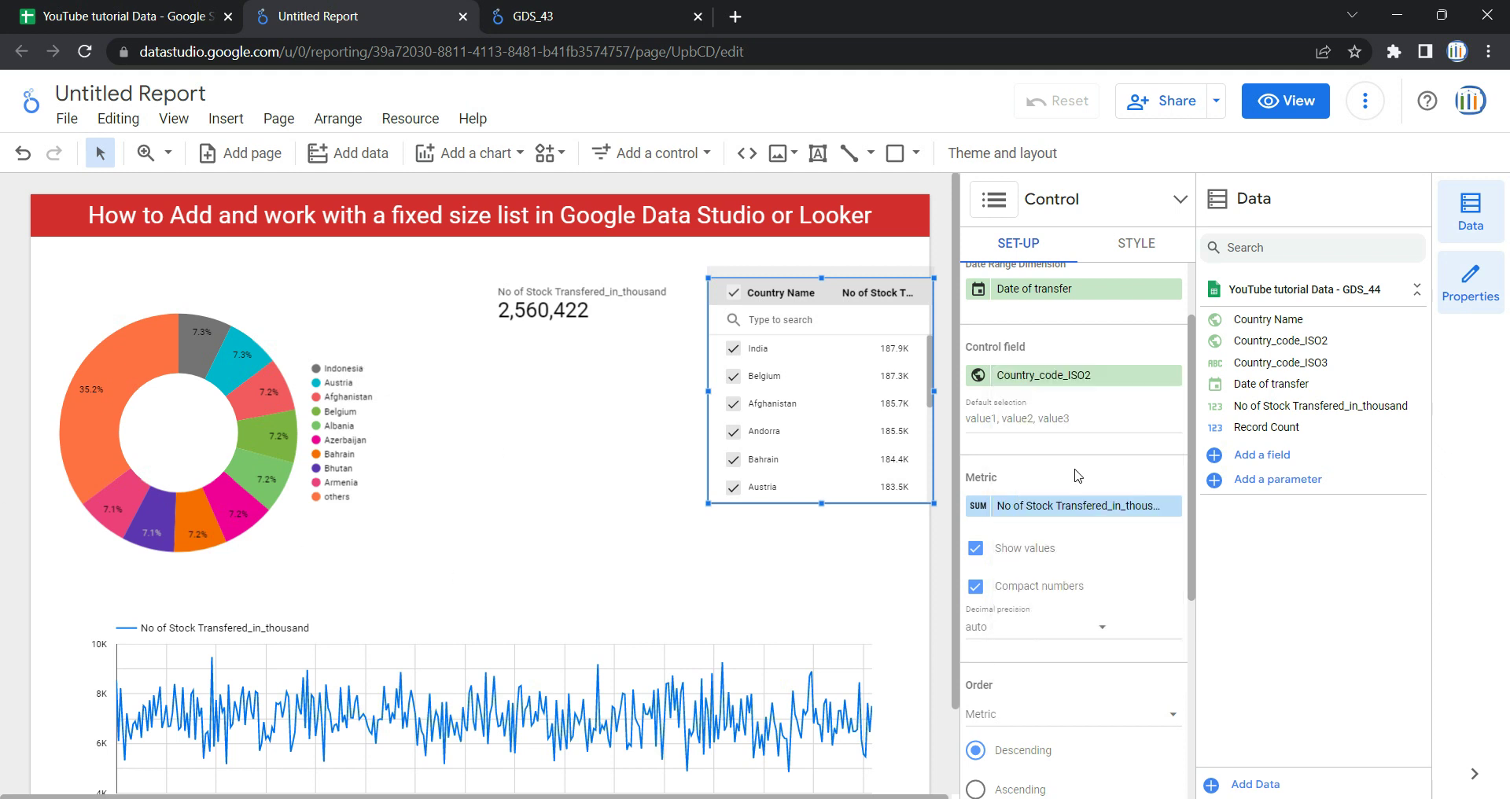
pyautogui.click(1063, 385)
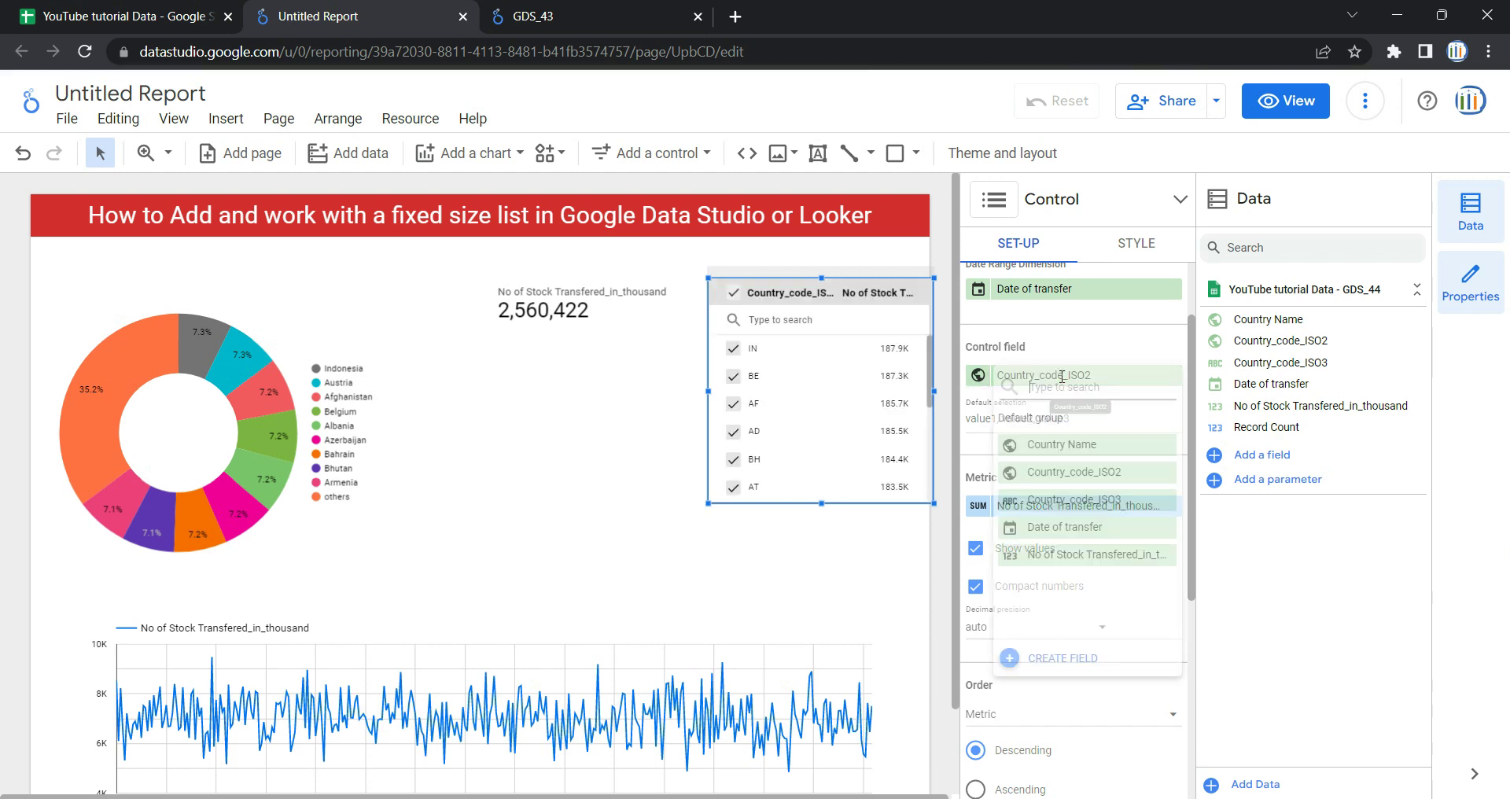
pyautogui.click(1074, 446)
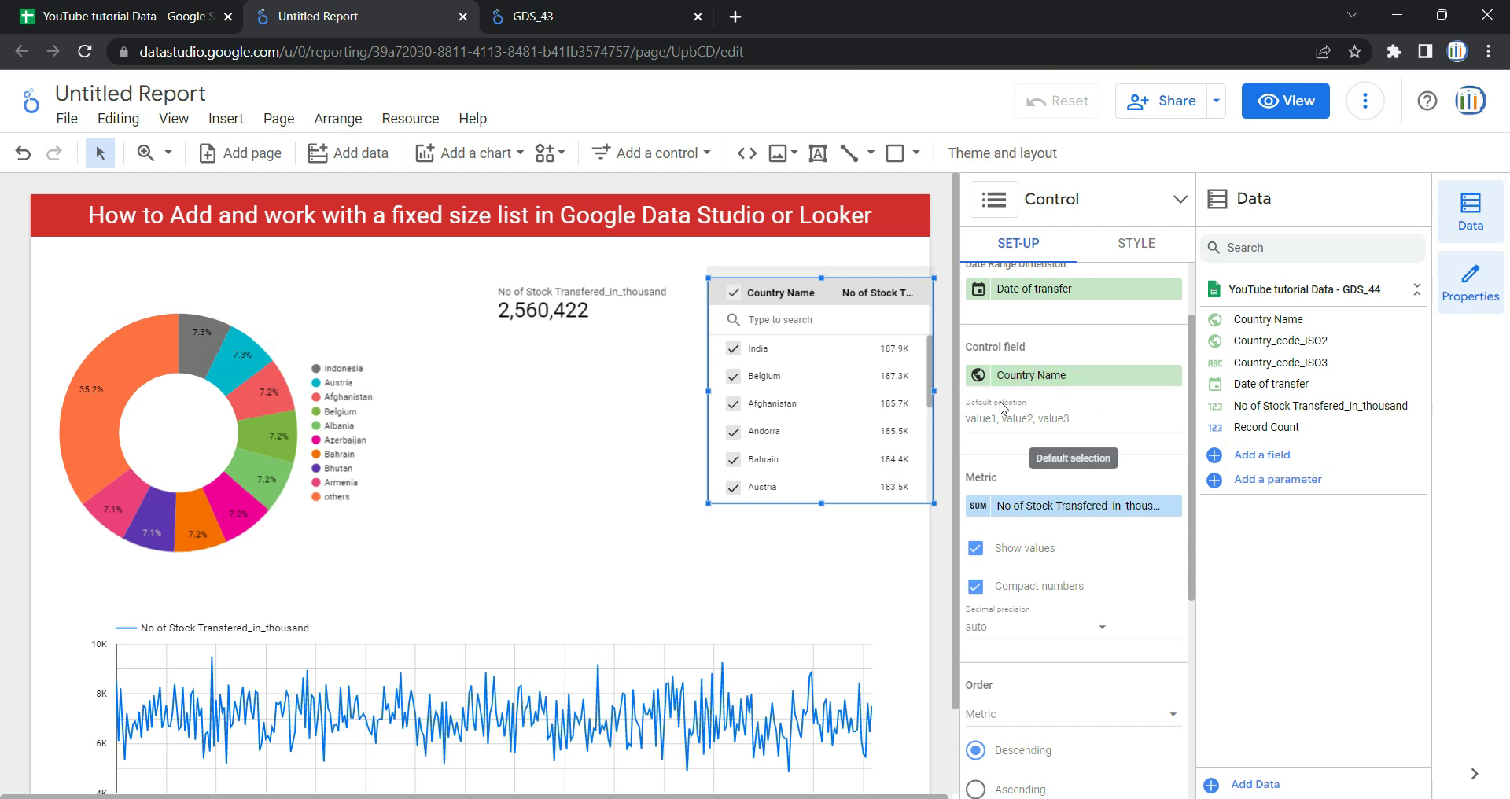
pyautogui.click(1034, 419)
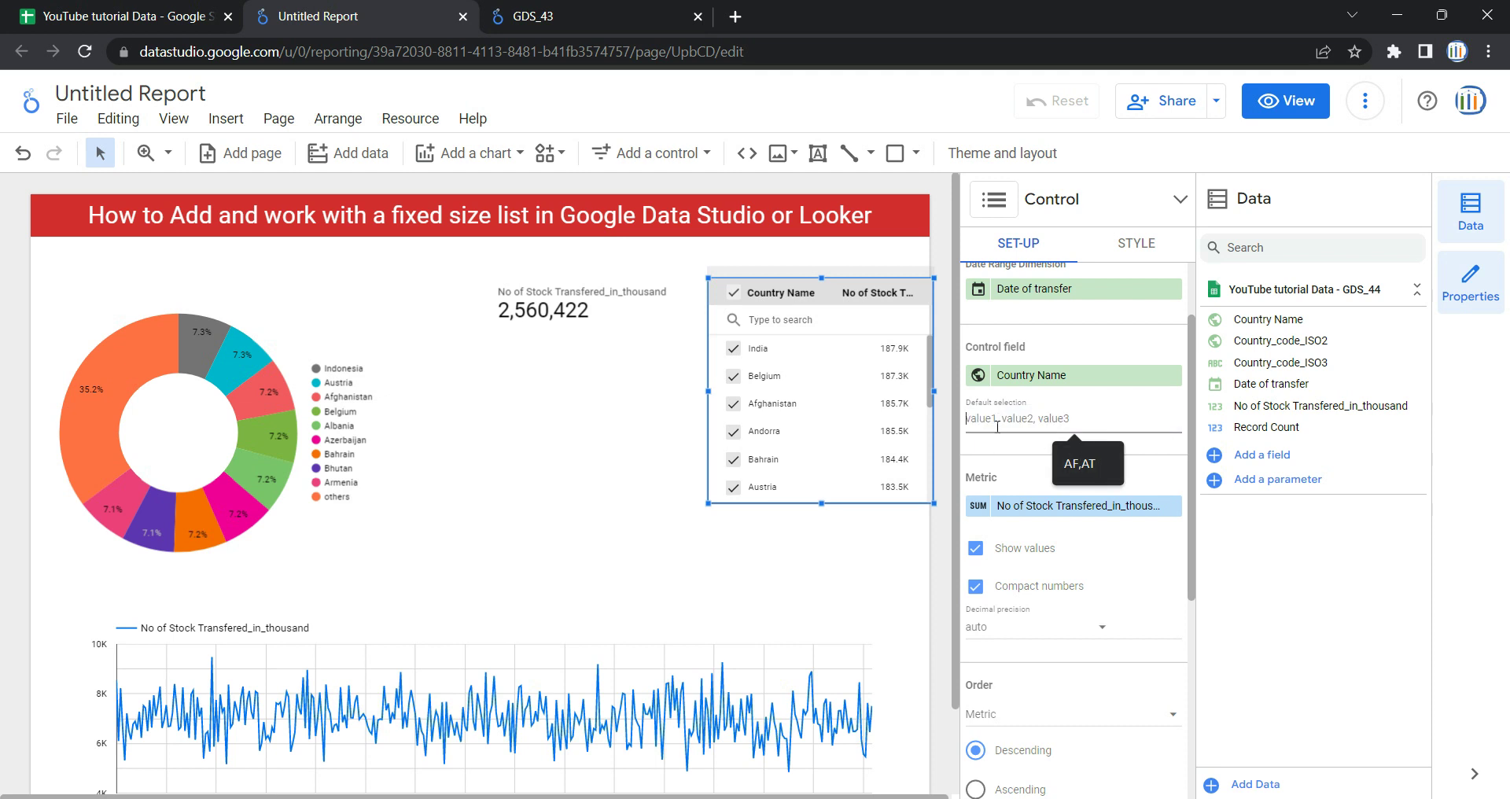
# Set the list's default selection to 'India, Bahrain' with correct capitalisation.
pyautogui.click(1000, 424)
pyautogui.write('INdia,')
pyautogui.press('BackSpace')
pyautogui.press('BackSpace')
pyautogui.press('BackSpace')
pyautogui.press('BackSpace')
pyautogui.press('BackSpace')
pyautogui.write('ndia, b')
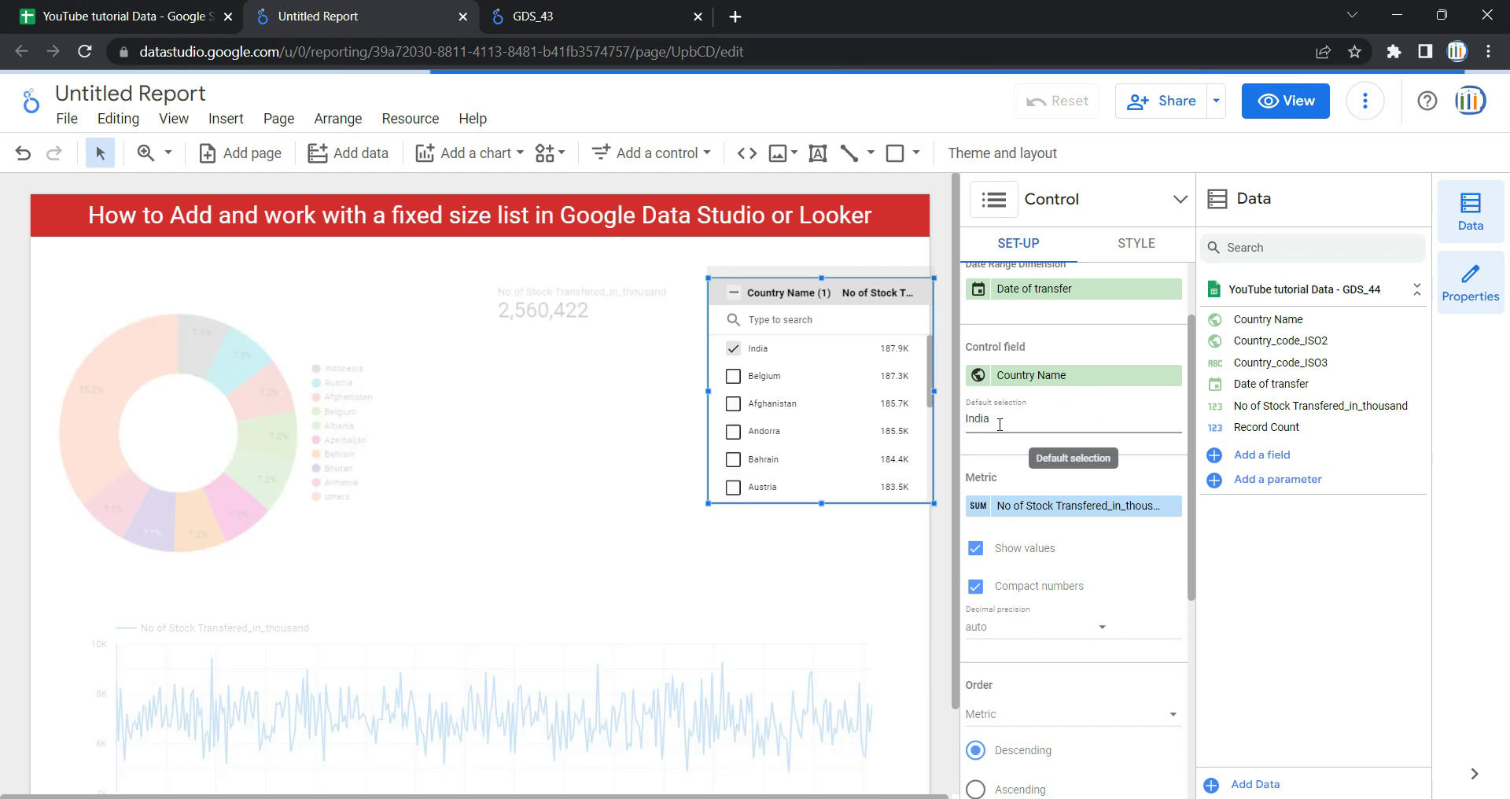
pyautogui.write('ahrain')
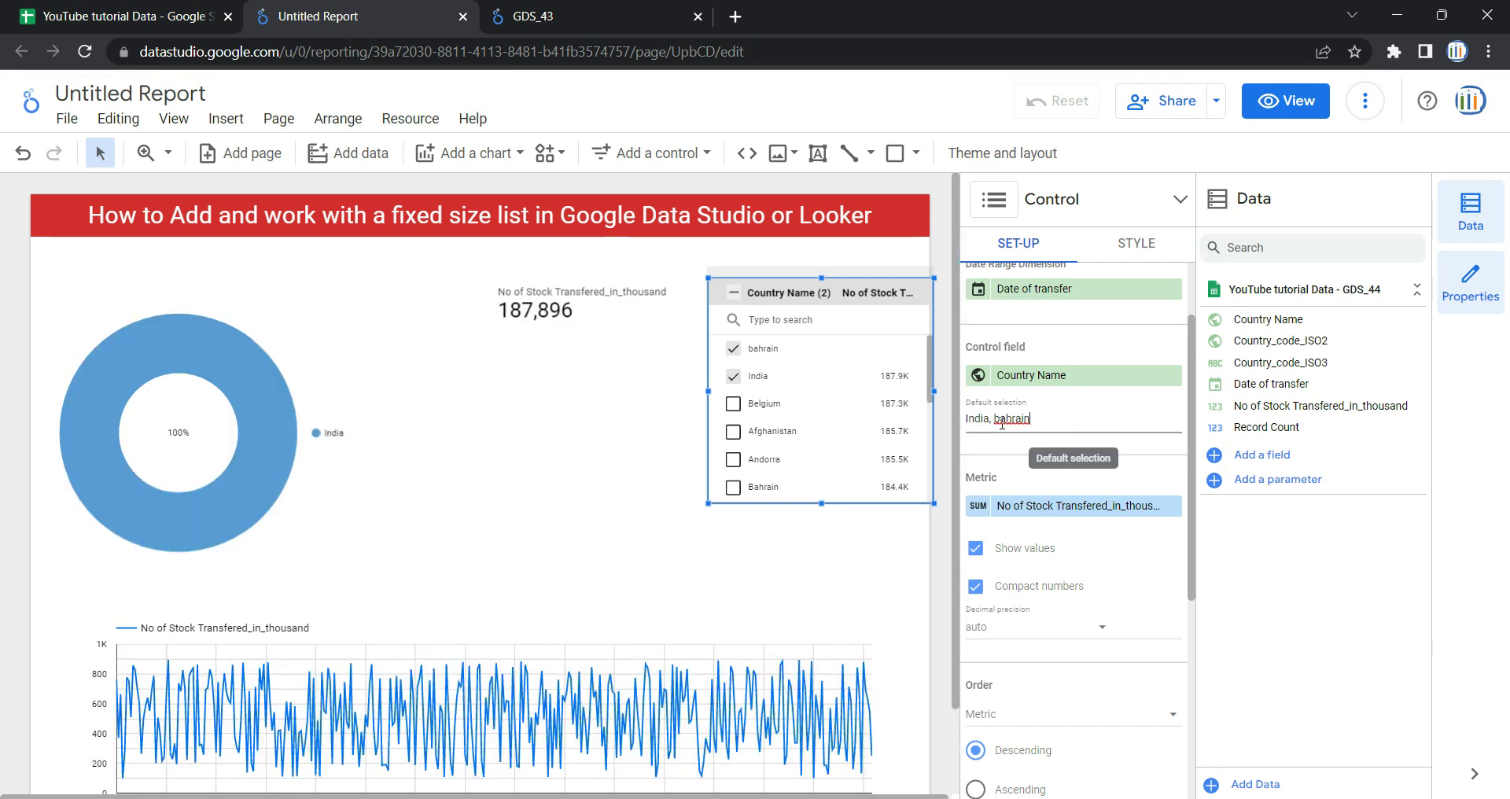
pyautogui.click(1001, 424)
pyautogui.press('BackSpace')
pyautogui.write('B')
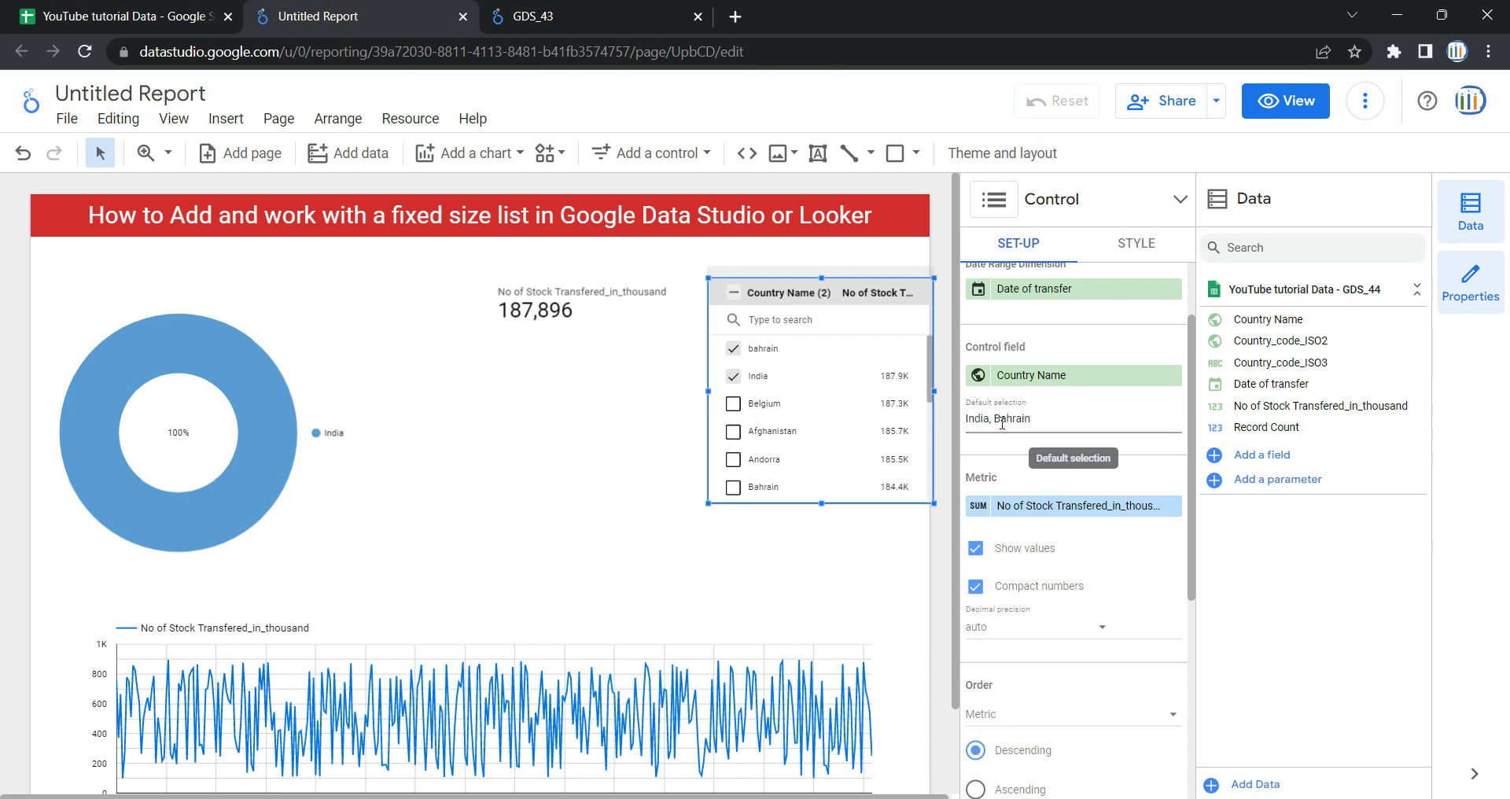
pyautogui.click(869, 545)
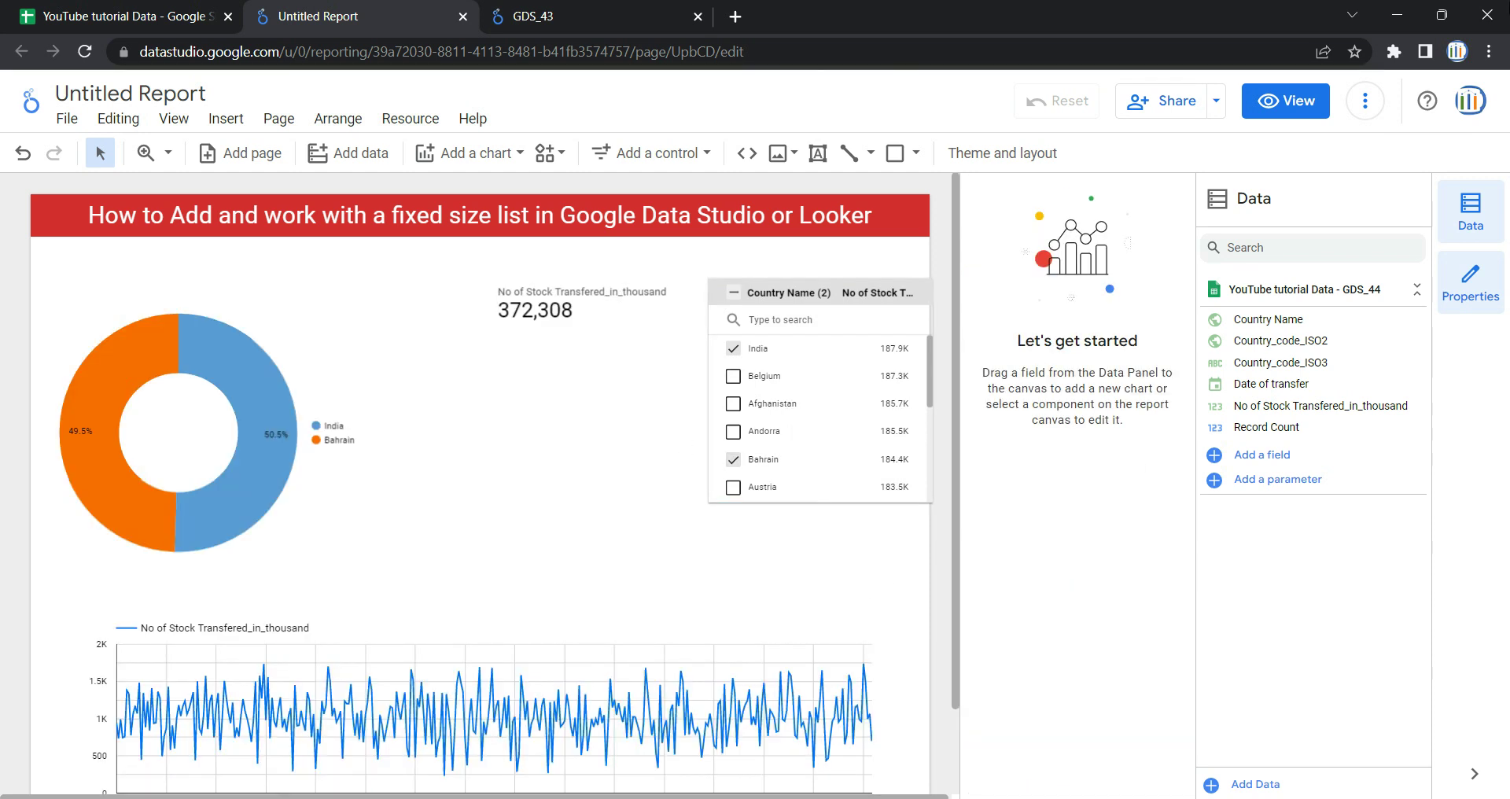
# Preview the report showing India and Bahrain totalling 372,308, then return to editing.
pyautogui.click(1285, 100)
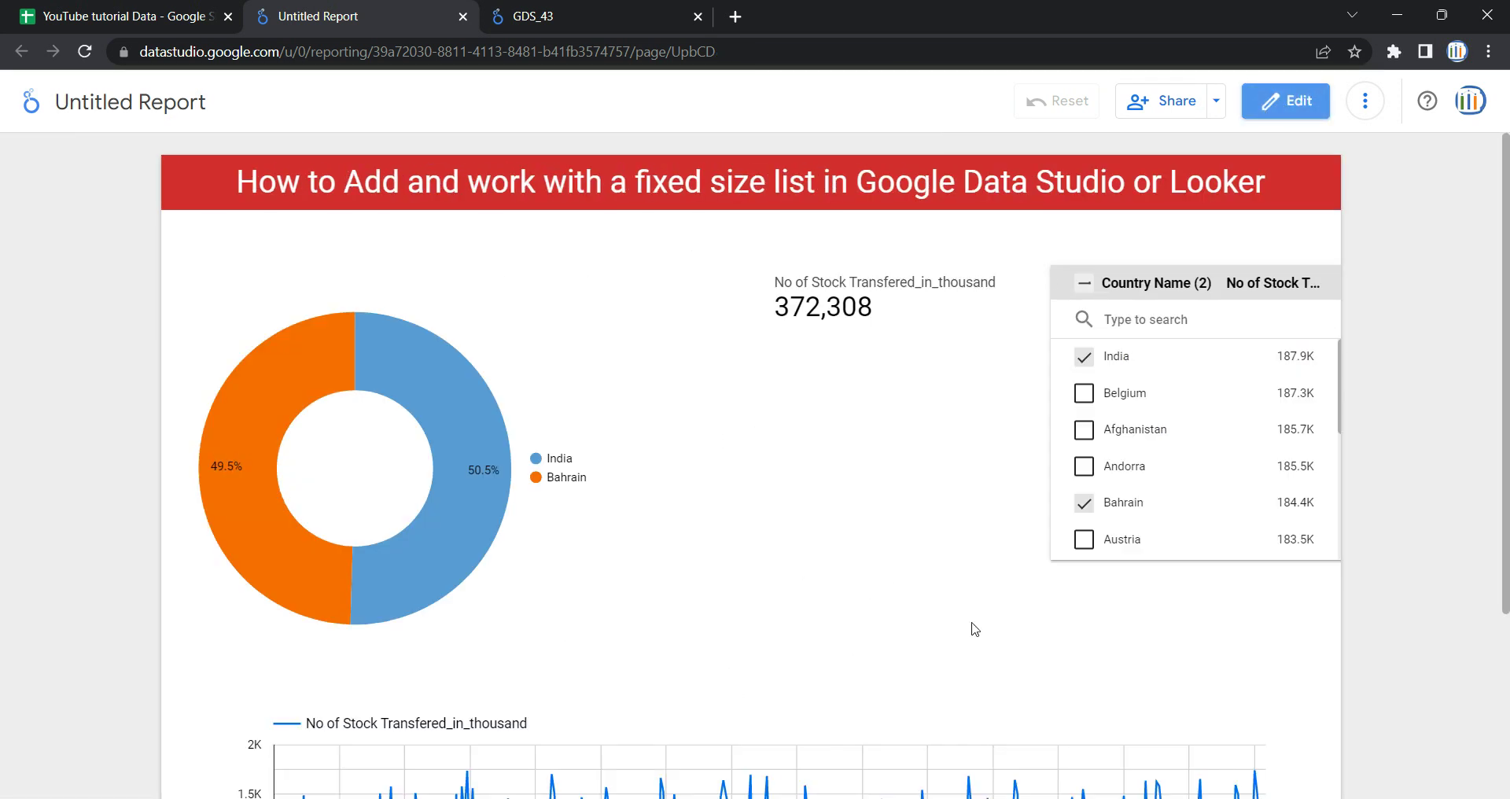
pyautogui.scroll(-3, 802, 543)
pyautogui.scroll(3, 803, 543)
pyautogui.scroll(-3, 656, 534)
pyautogui.scroll(-1, 657, 535)
pyautogui.scroll(3, 658, 534)
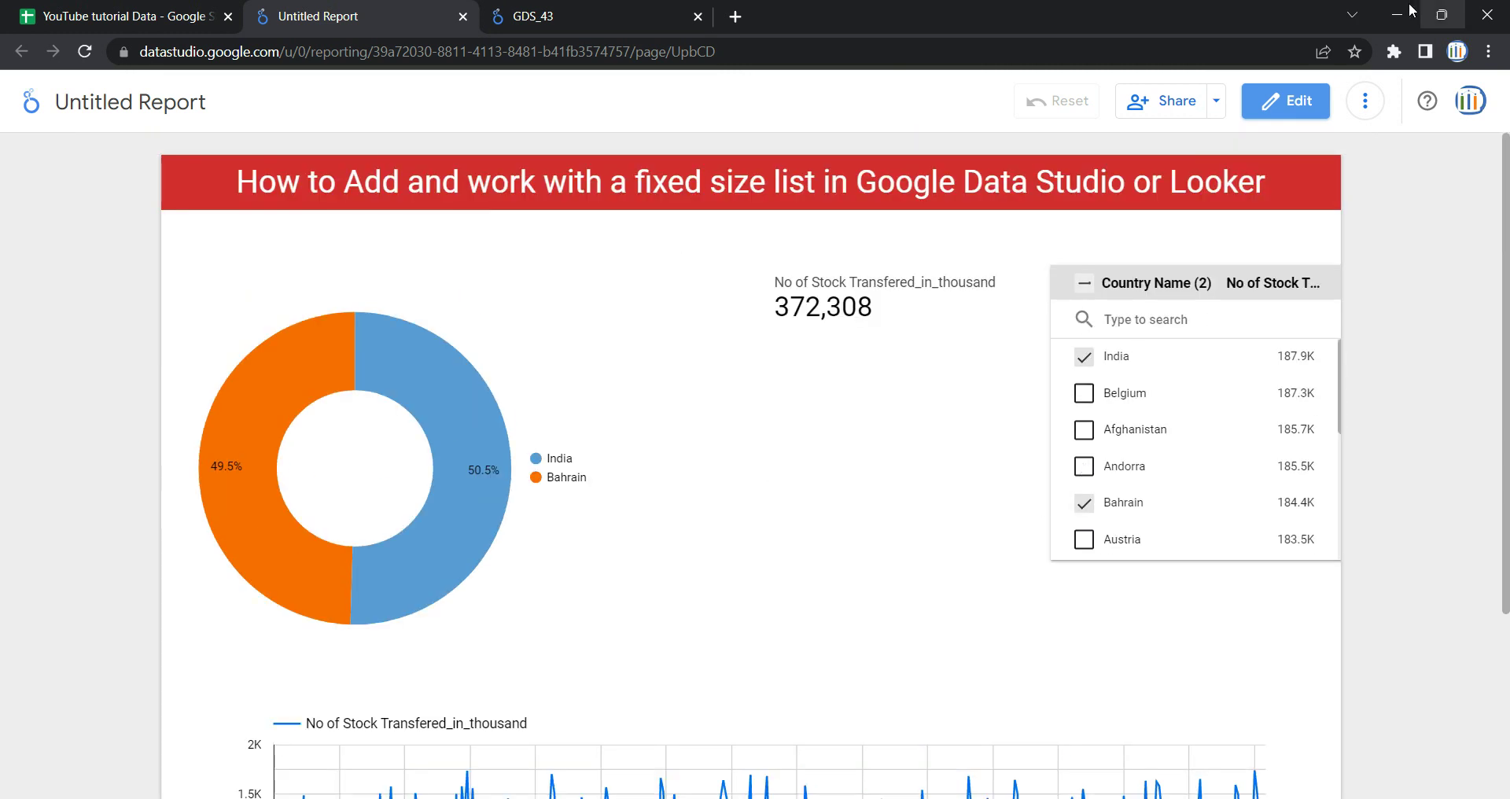
pyautogui.click(1287, 114)
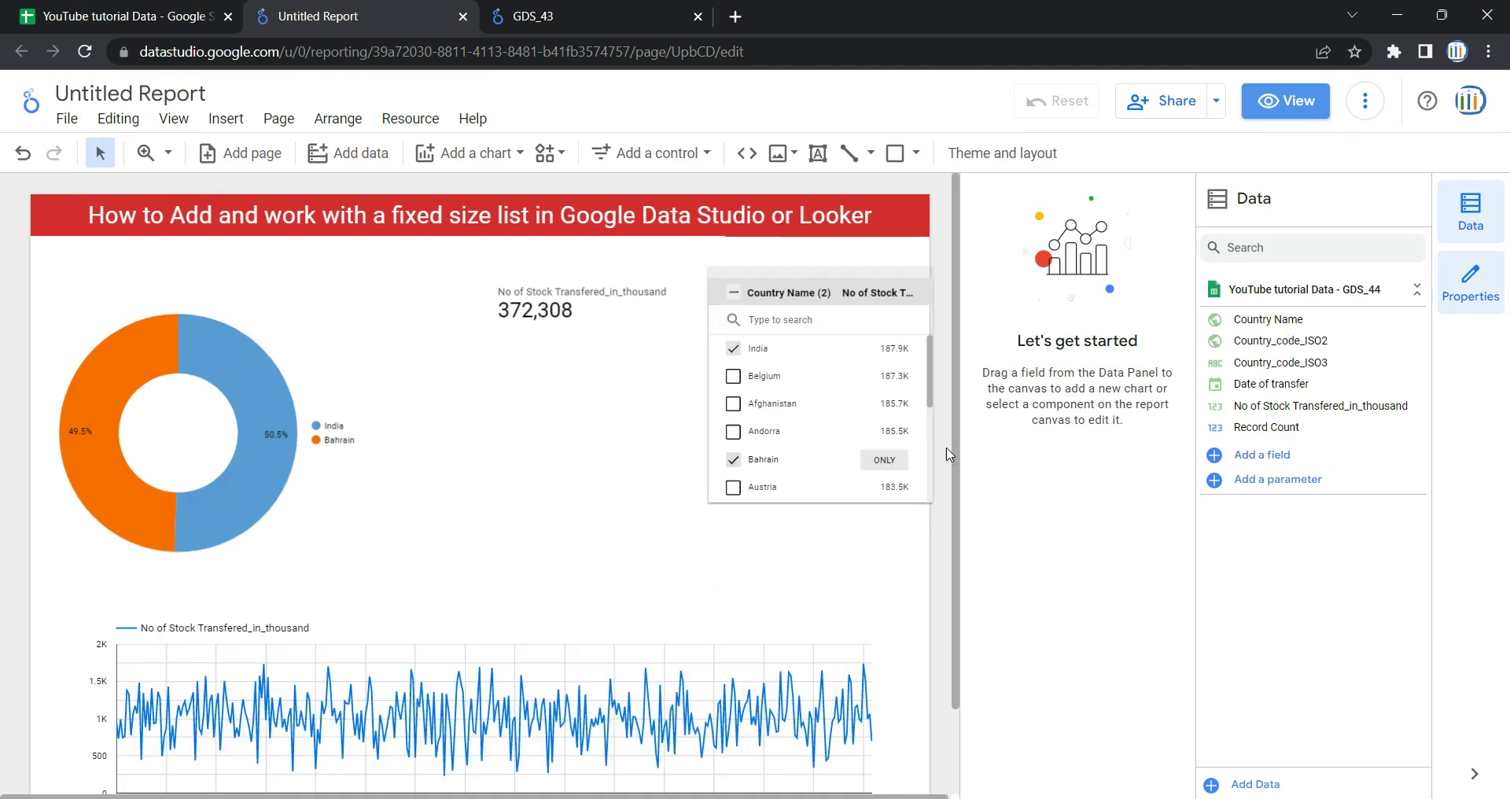
# Empty the country list's Default selection field and tick every country, restoring the 2,560,422 total.
pyautogui.click(846, 293)
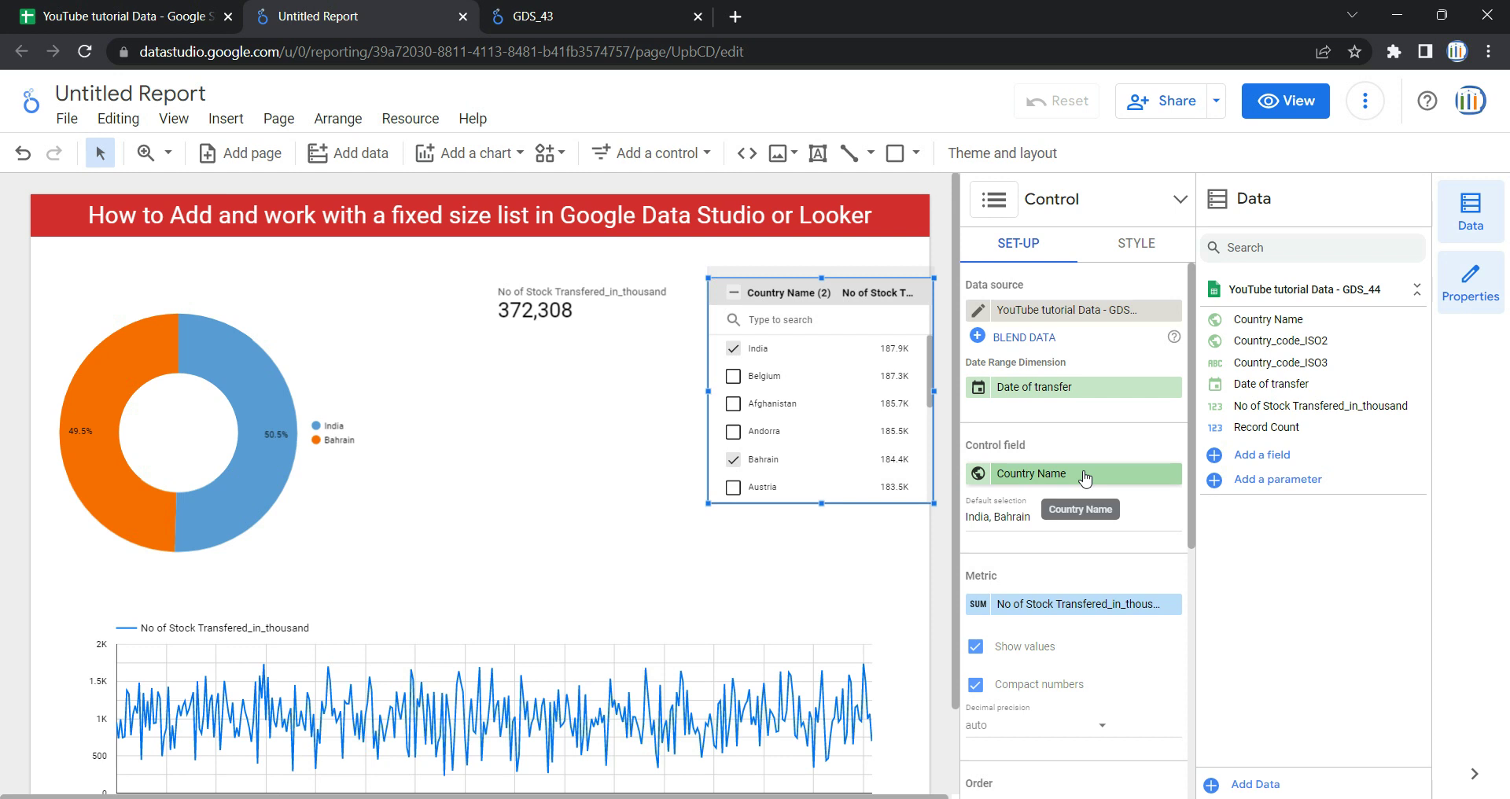
pyautogui.click(1078, 521)
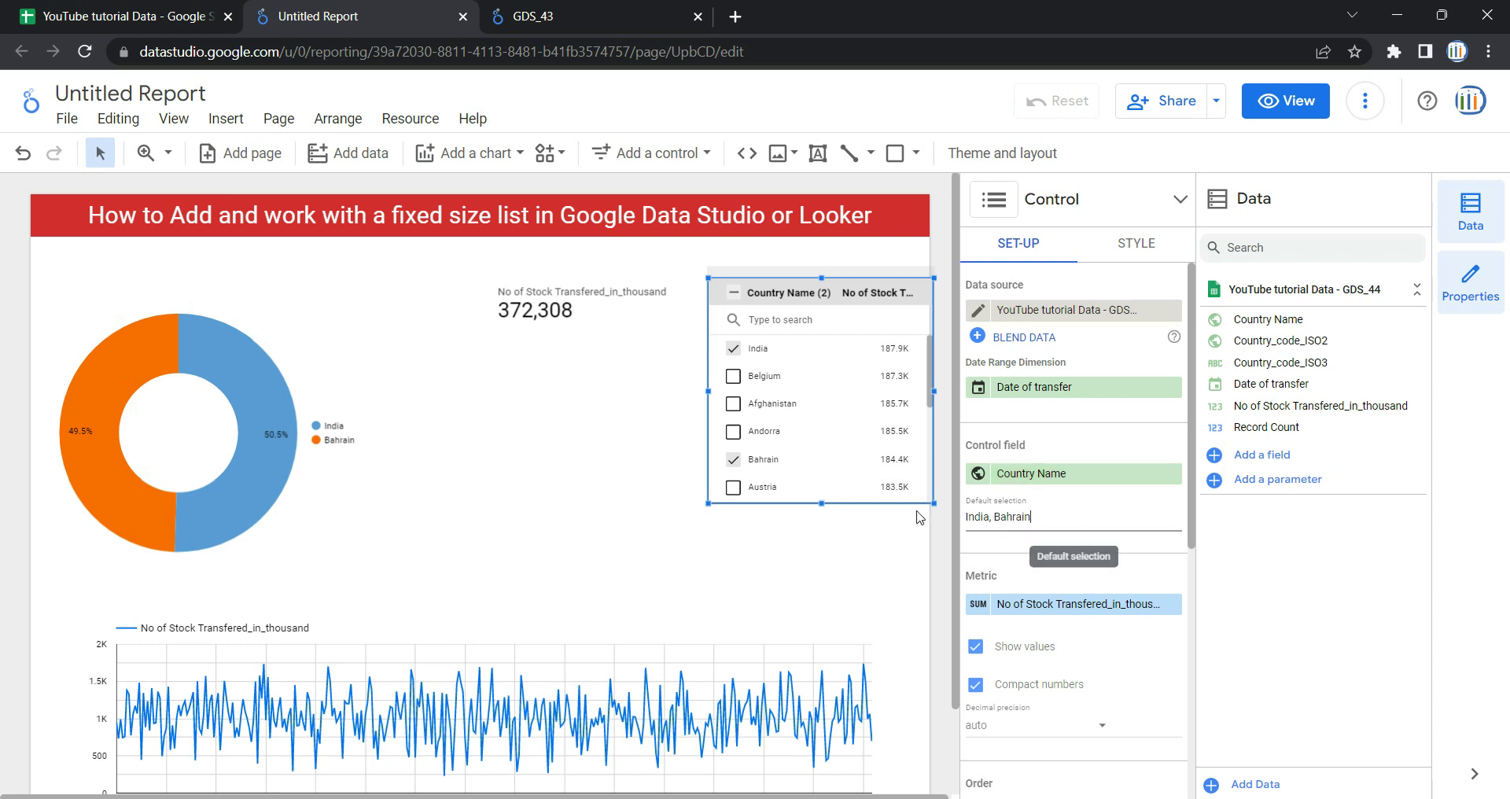
pyautogui.hotkey('ctrl', 'a')
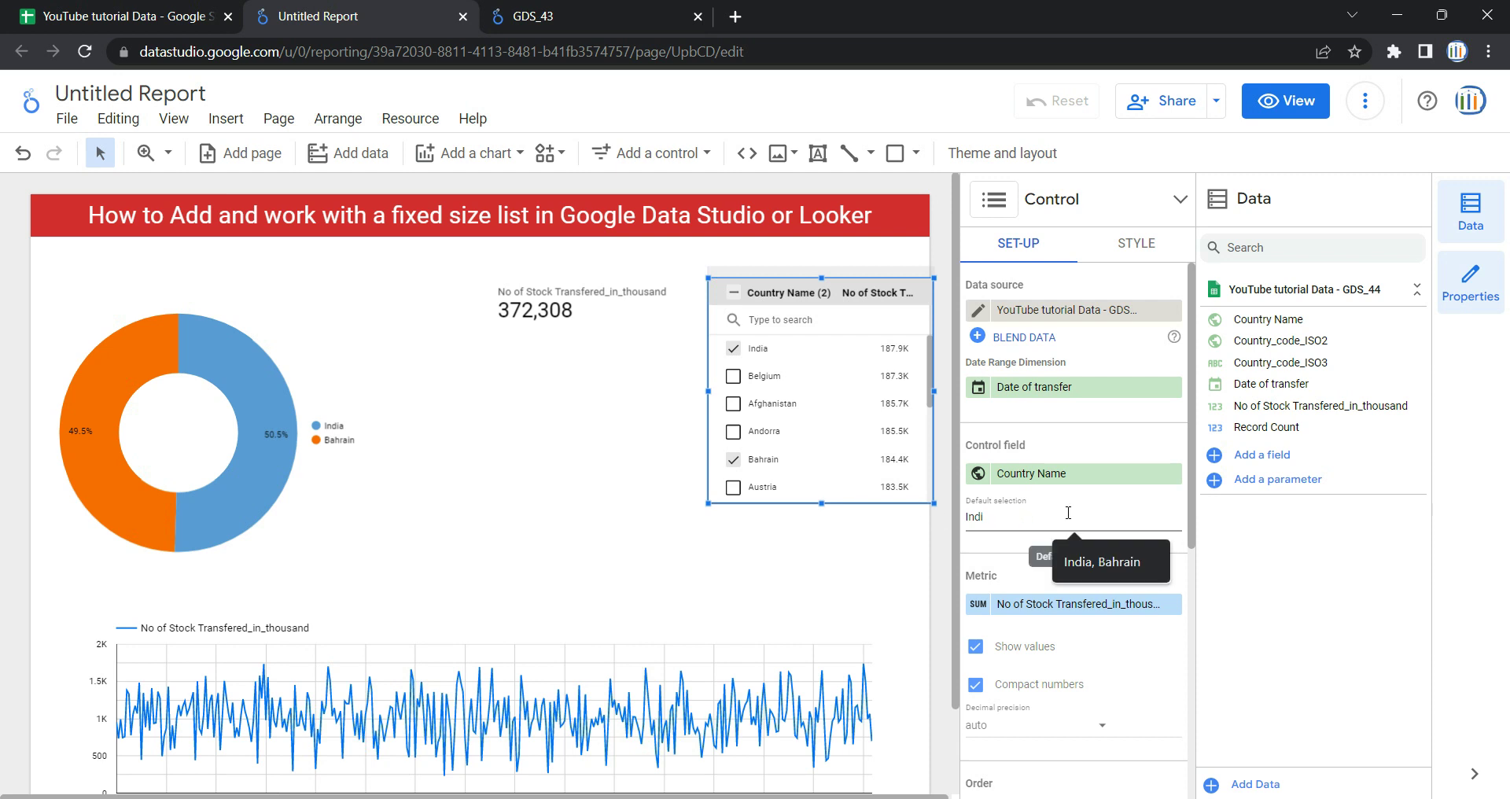
pyautogui.press('BackSpace')
pyautogui.click(733, 292)
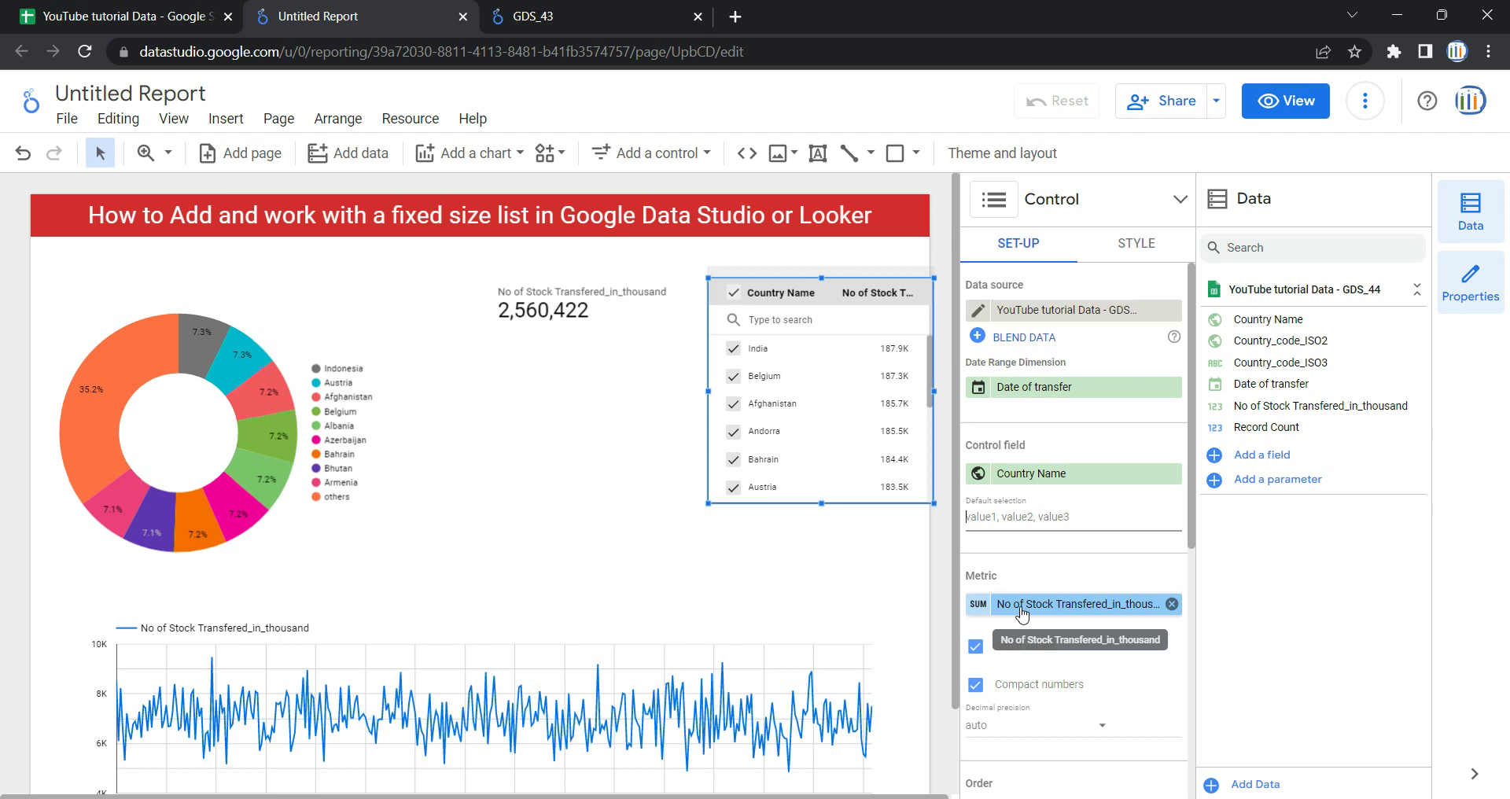
# Remove the stock metric from the country list and set Show top # to 10000.
pyautogui.scroll(-1, 1021, 613)
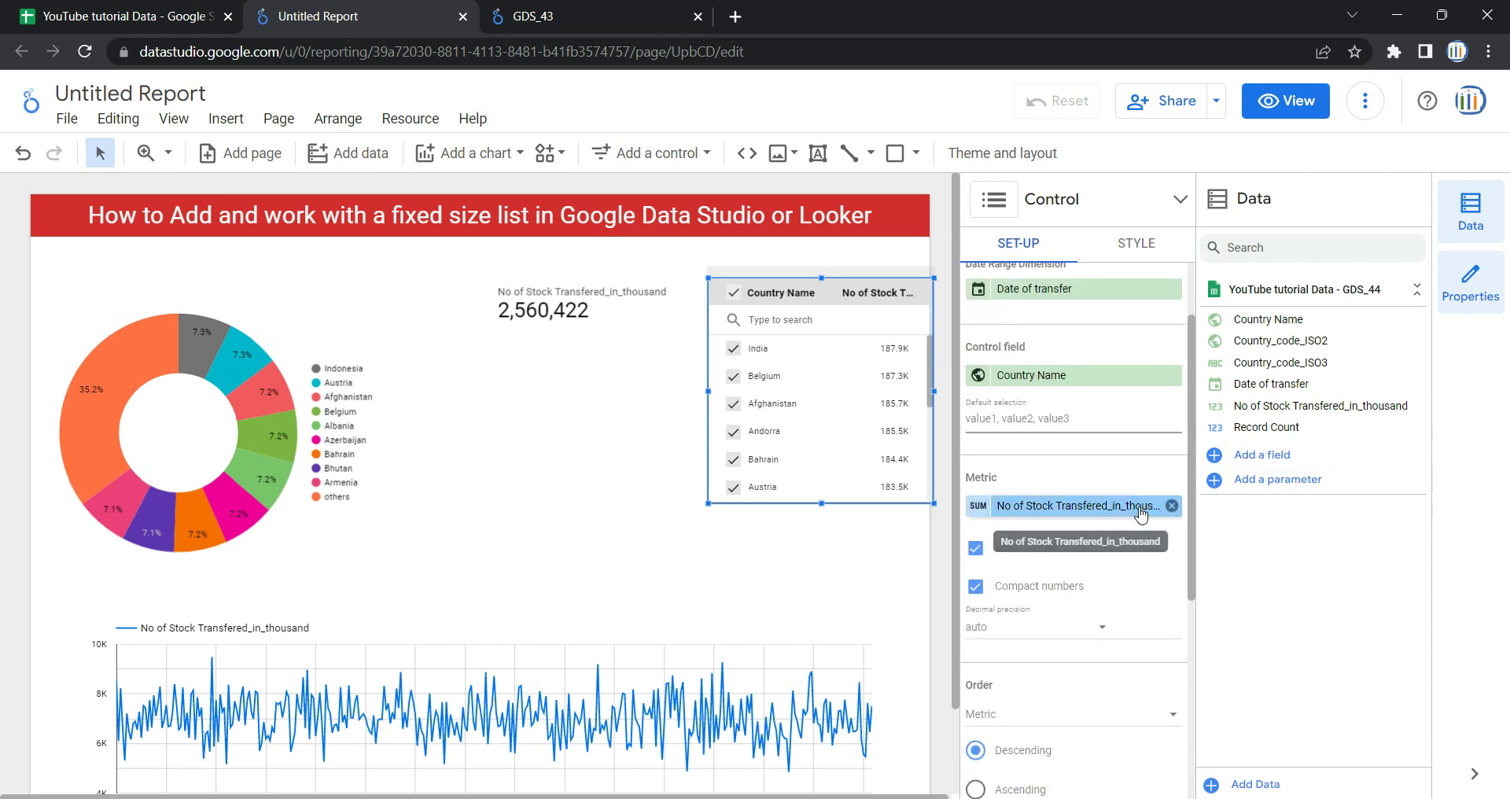
pyautogui.click(1171, 506)
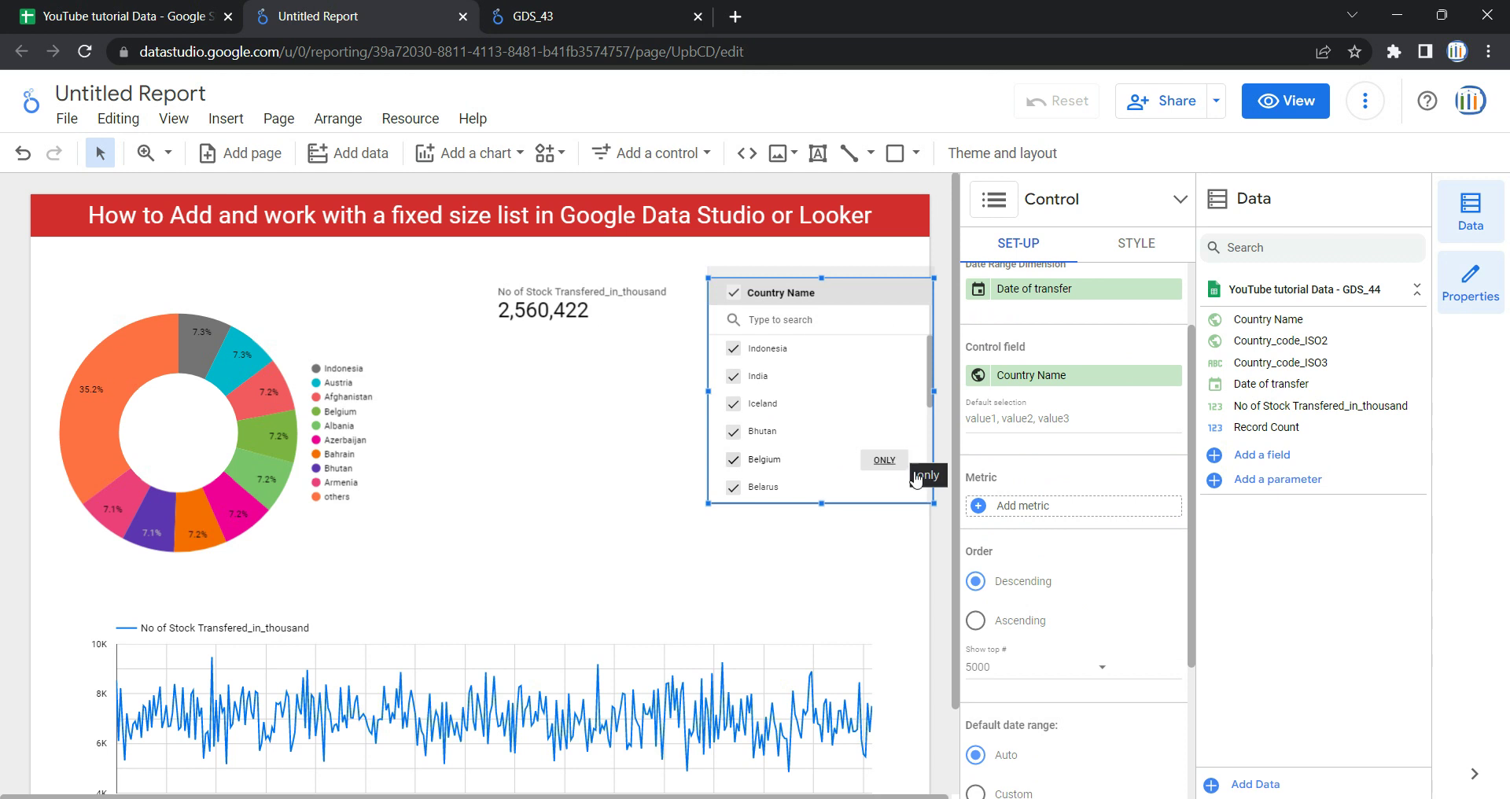
pyautogui.scroll(-2, 1054, 559)
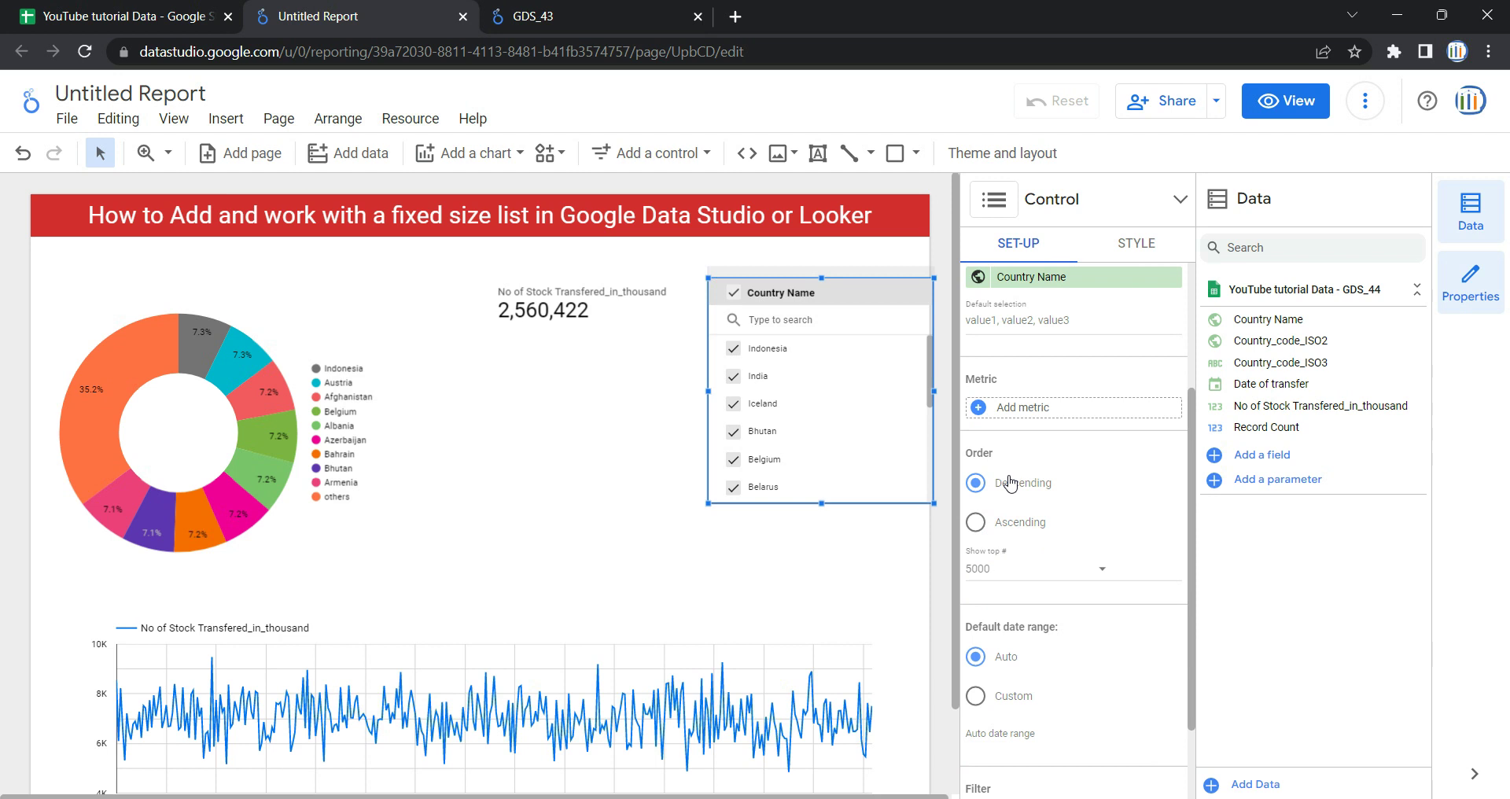
pyautogui.moveTo(774, 406)
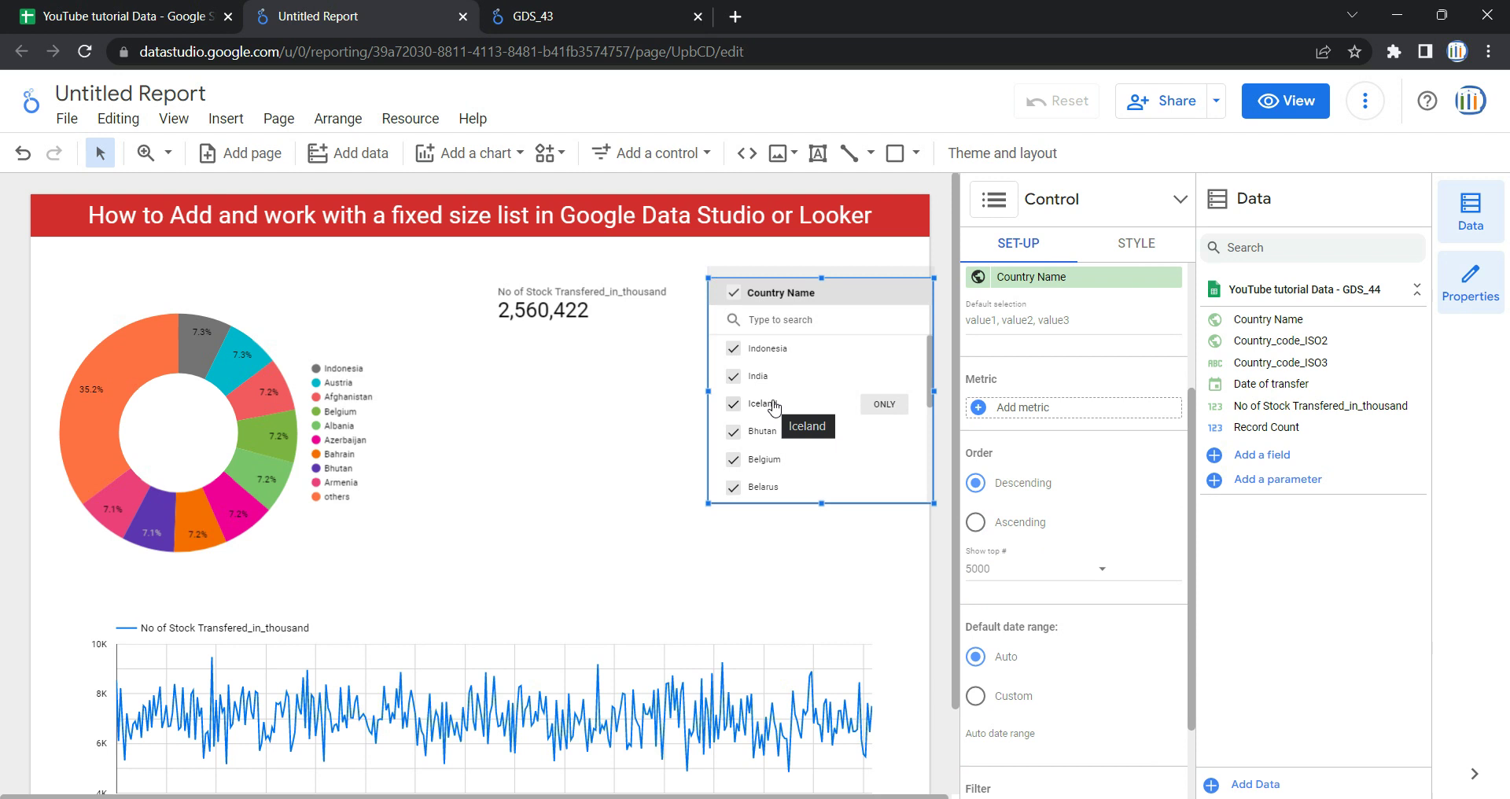
pyautogui.scroll(-2, 1113, 583)
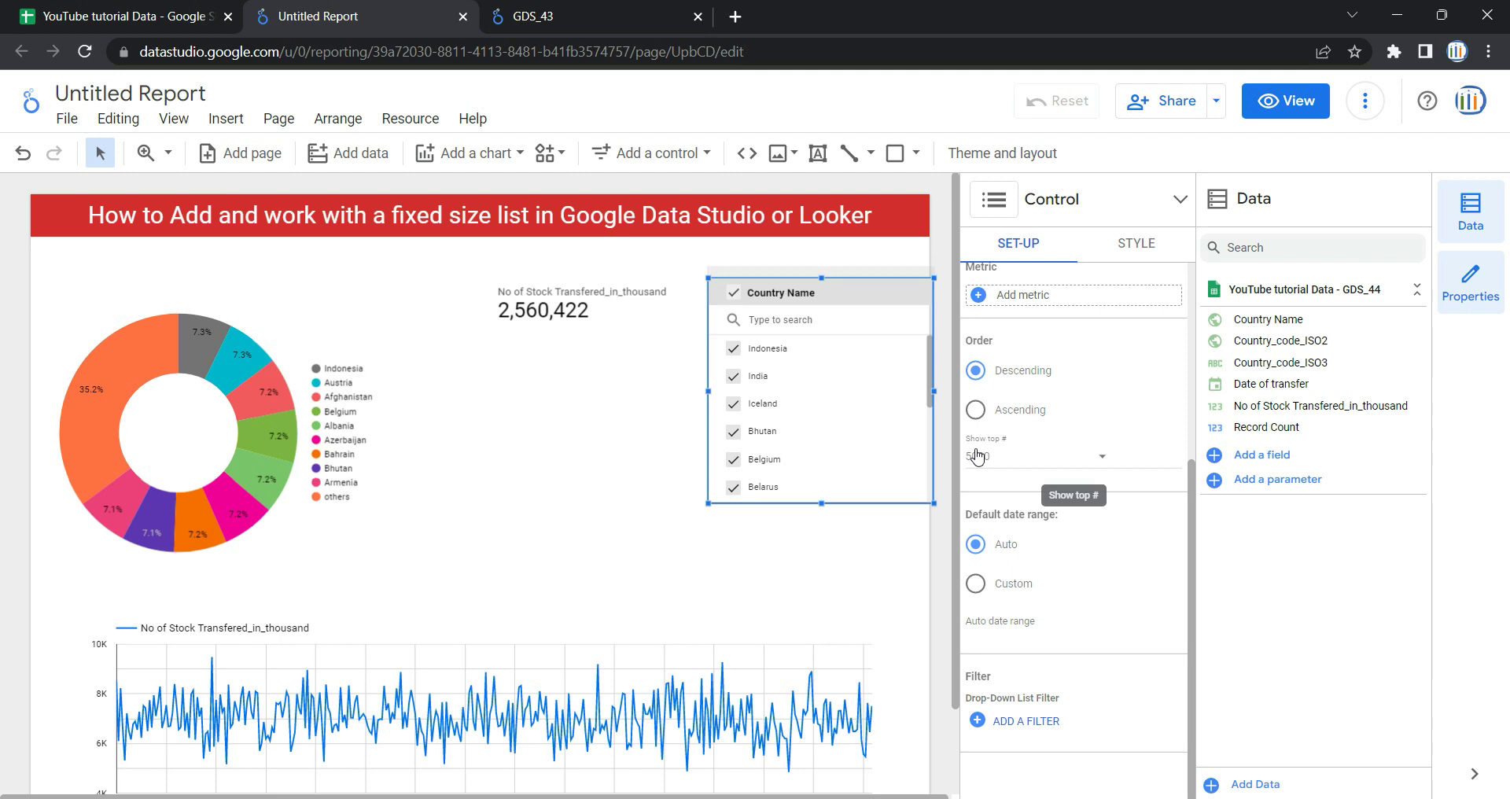
pyautogui.click(1021, 464)
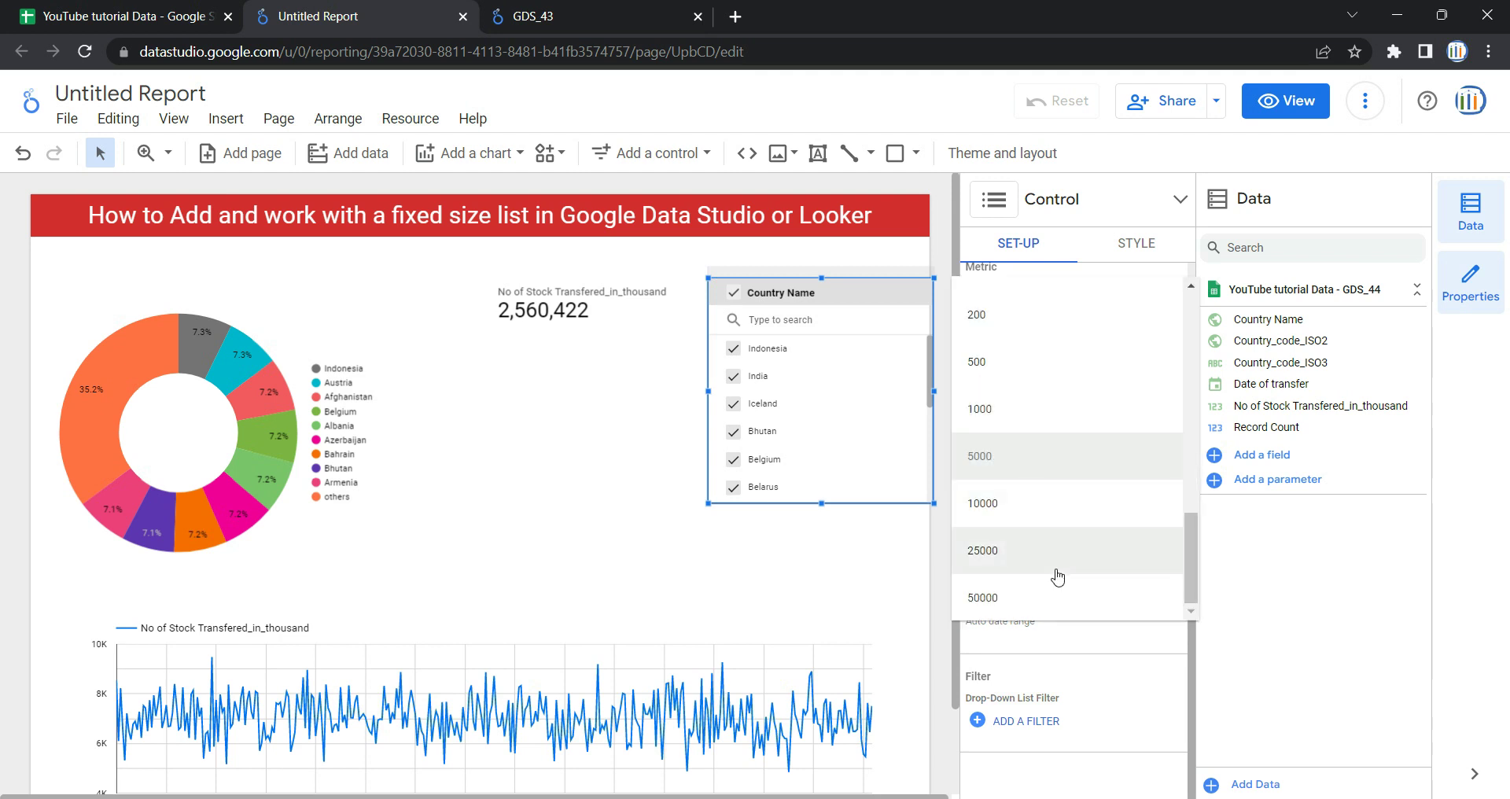
pyautogui.click(1063, 519)
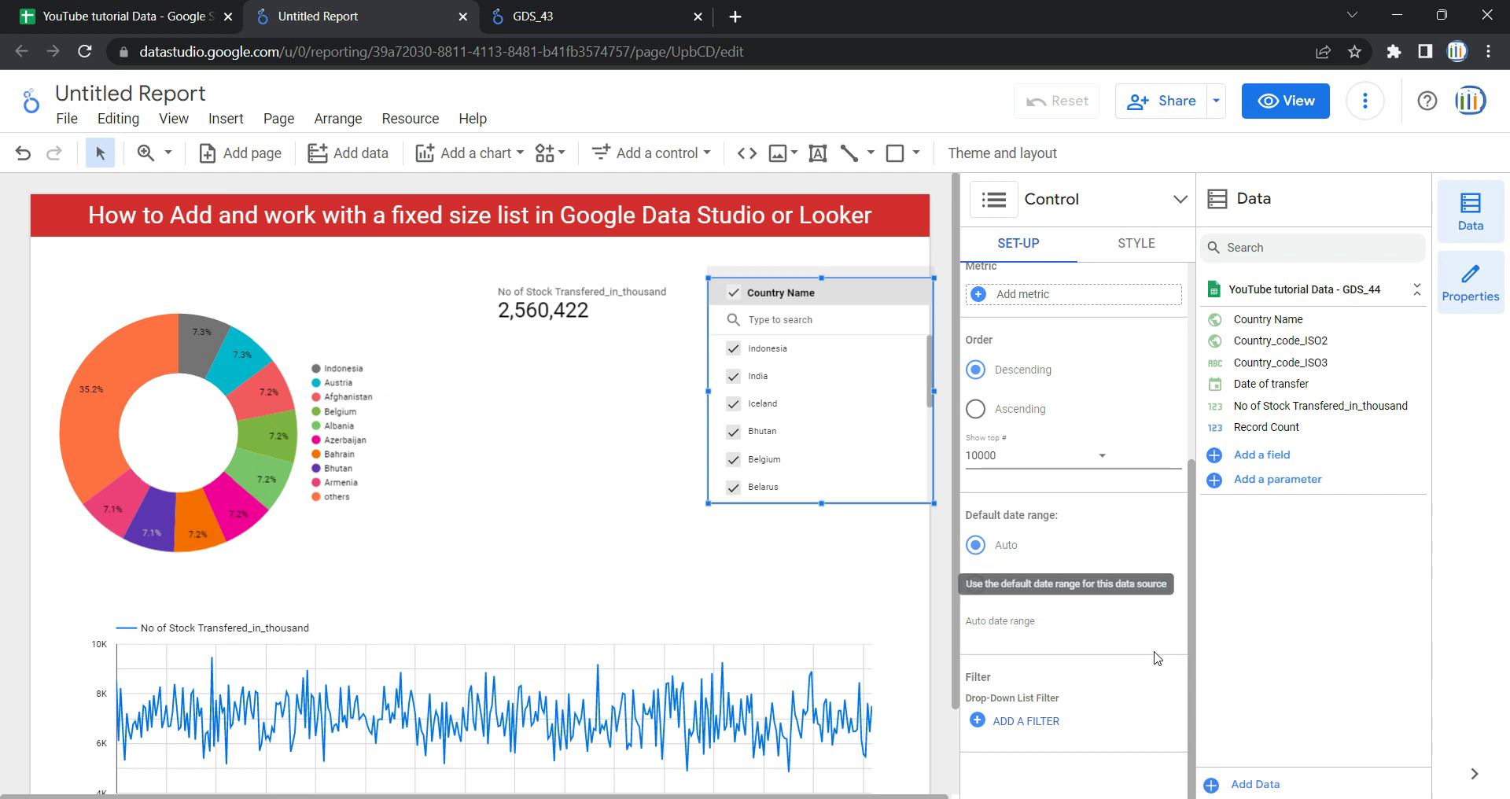
pyautogui.click(1001, 588)
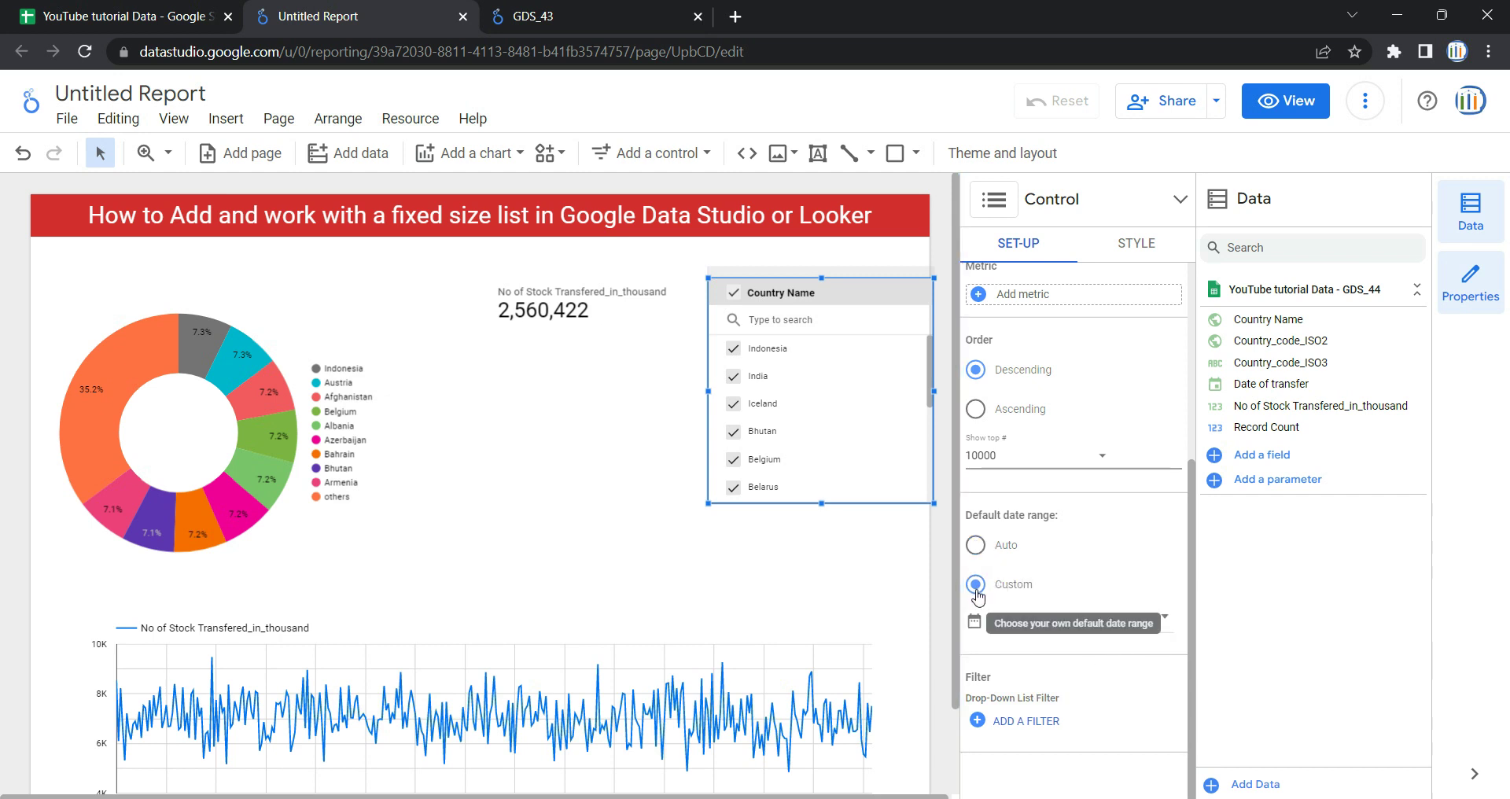
pyautogui.click(1067, 627)
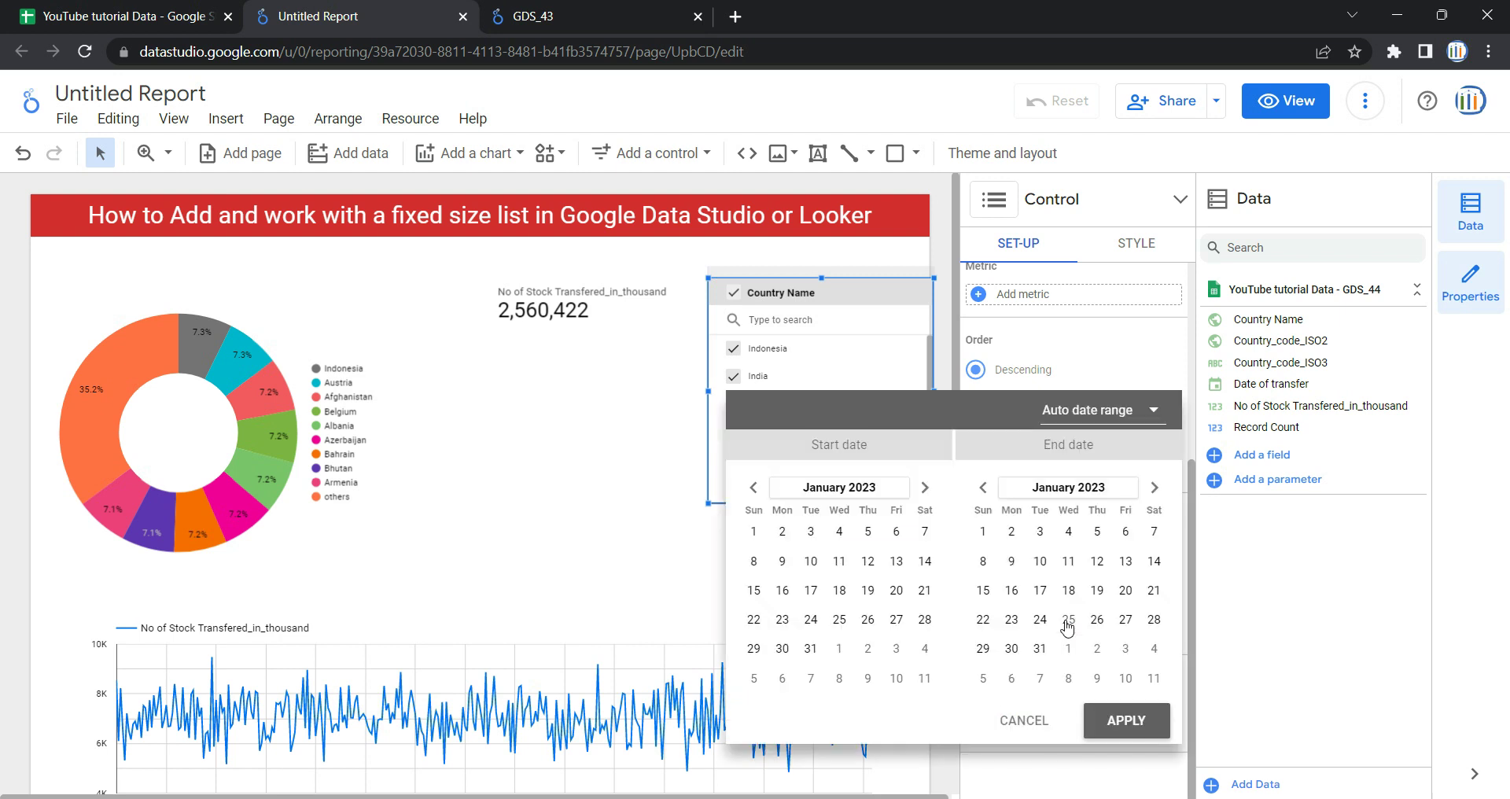
pyautogui.click(840, 535)
pyautogui.click(1125, 590)
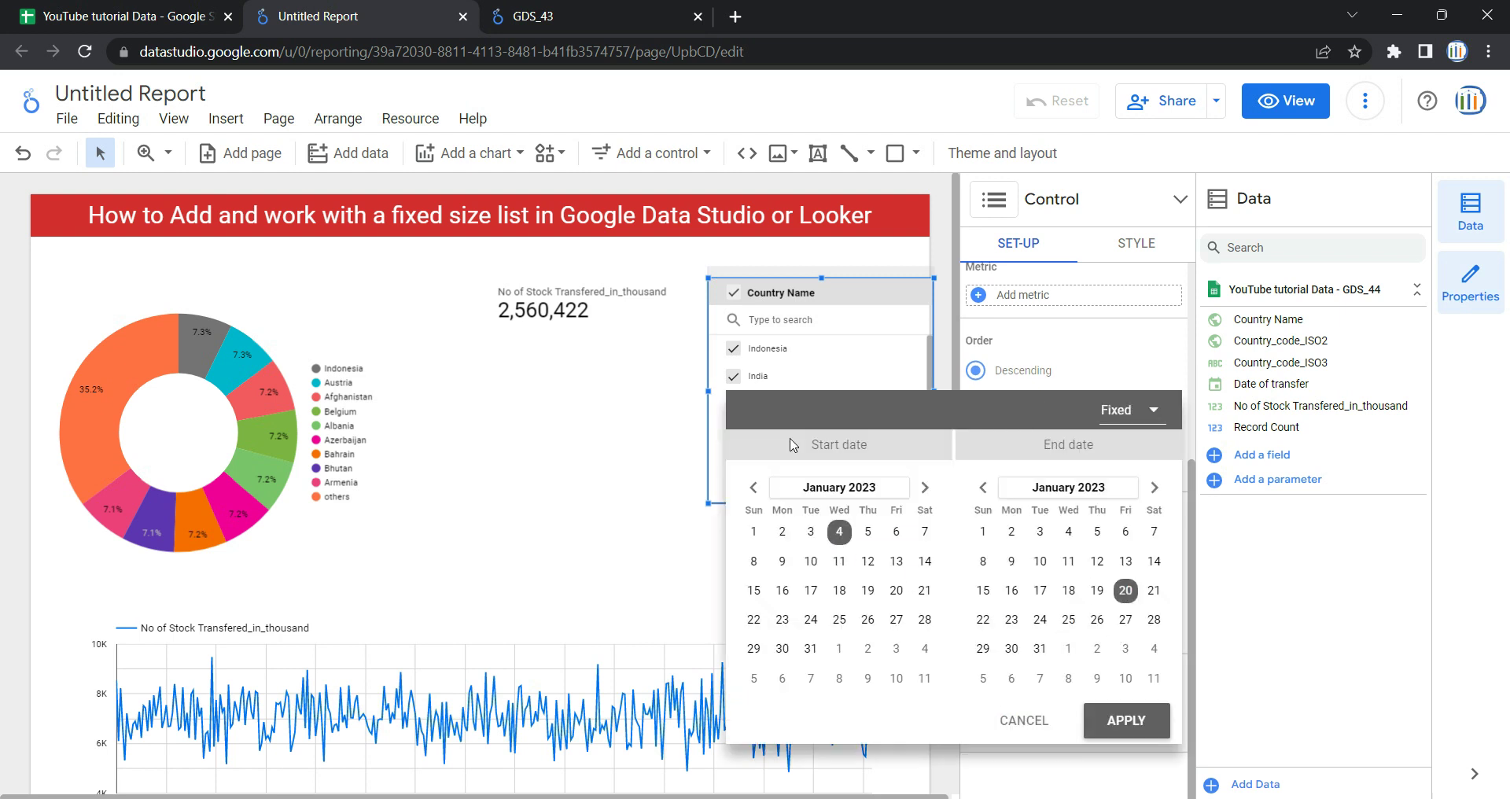
pyautogui.click(1131, 722)
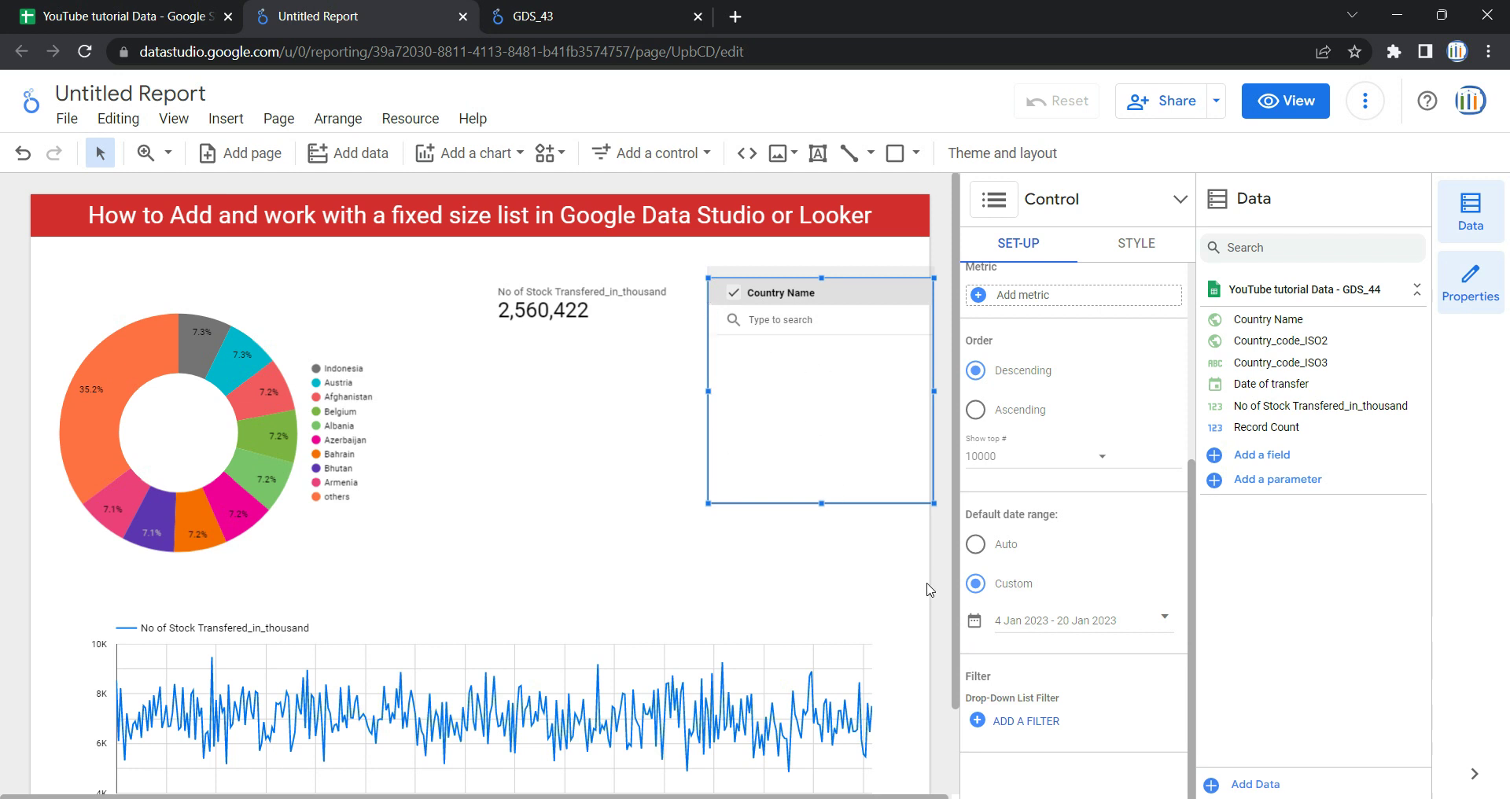
pyautogui.click(992, 549)
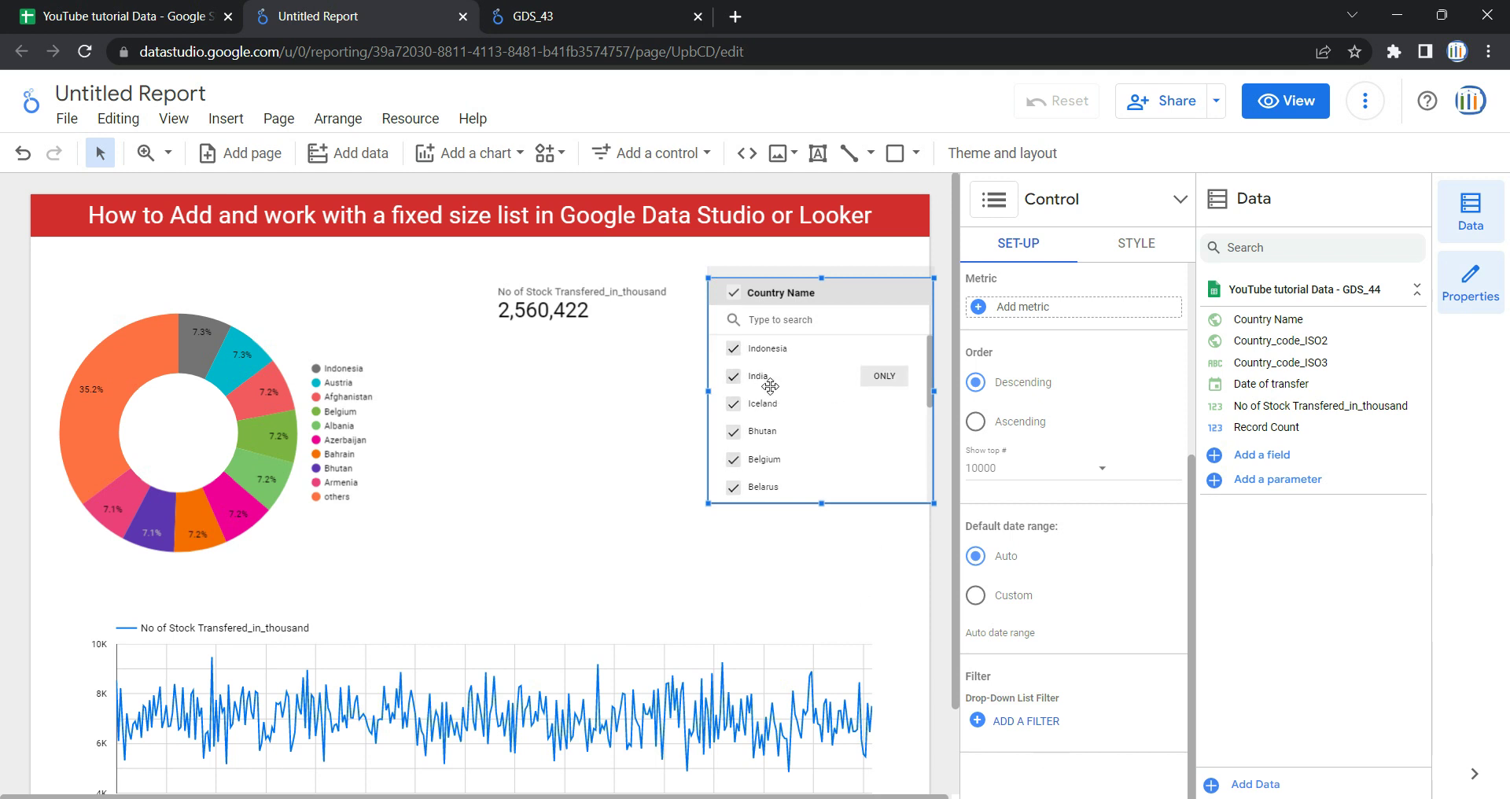
pyautogui.click(1035, 730)
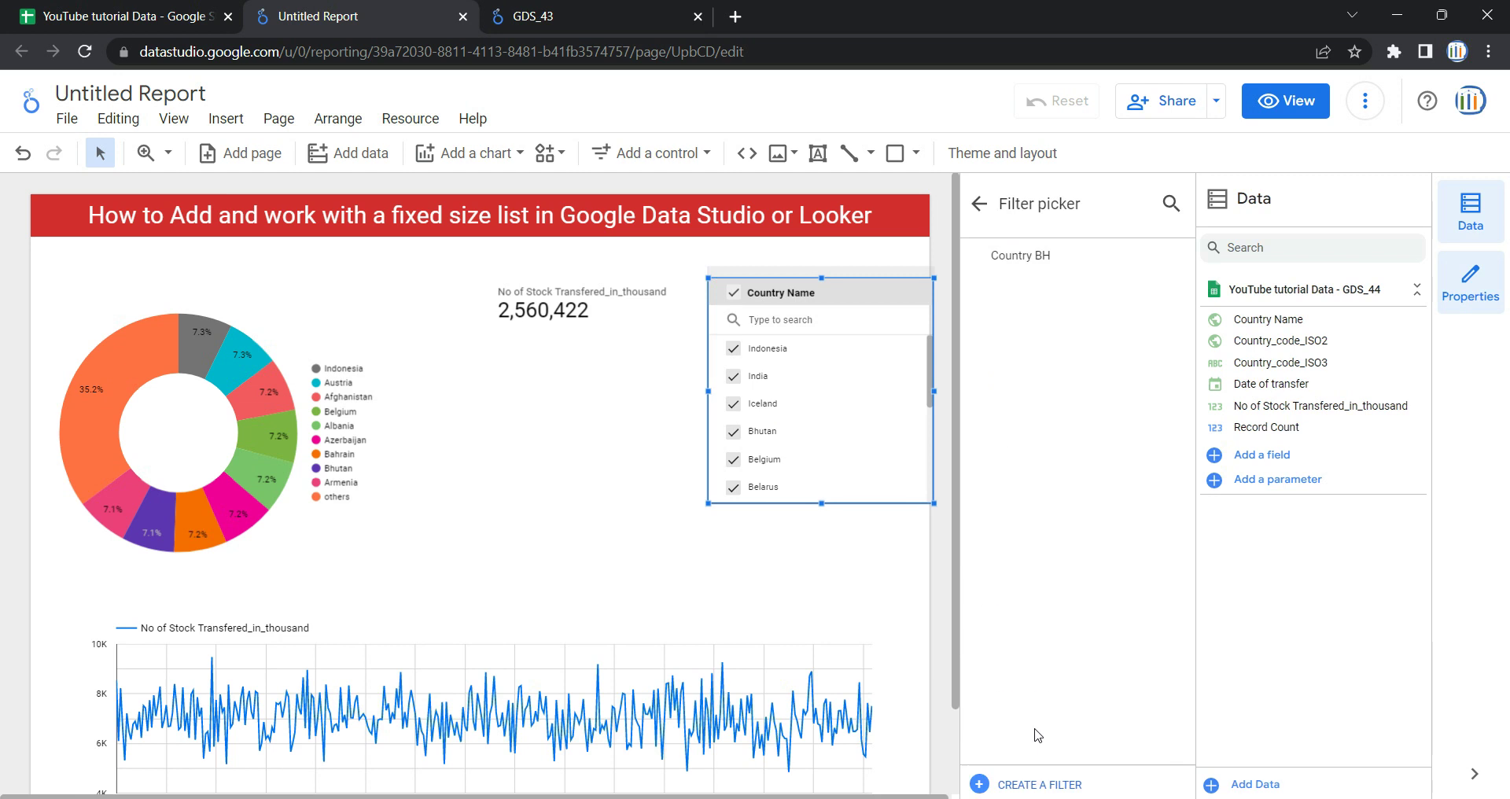
pyautogui.click(1053, 785)
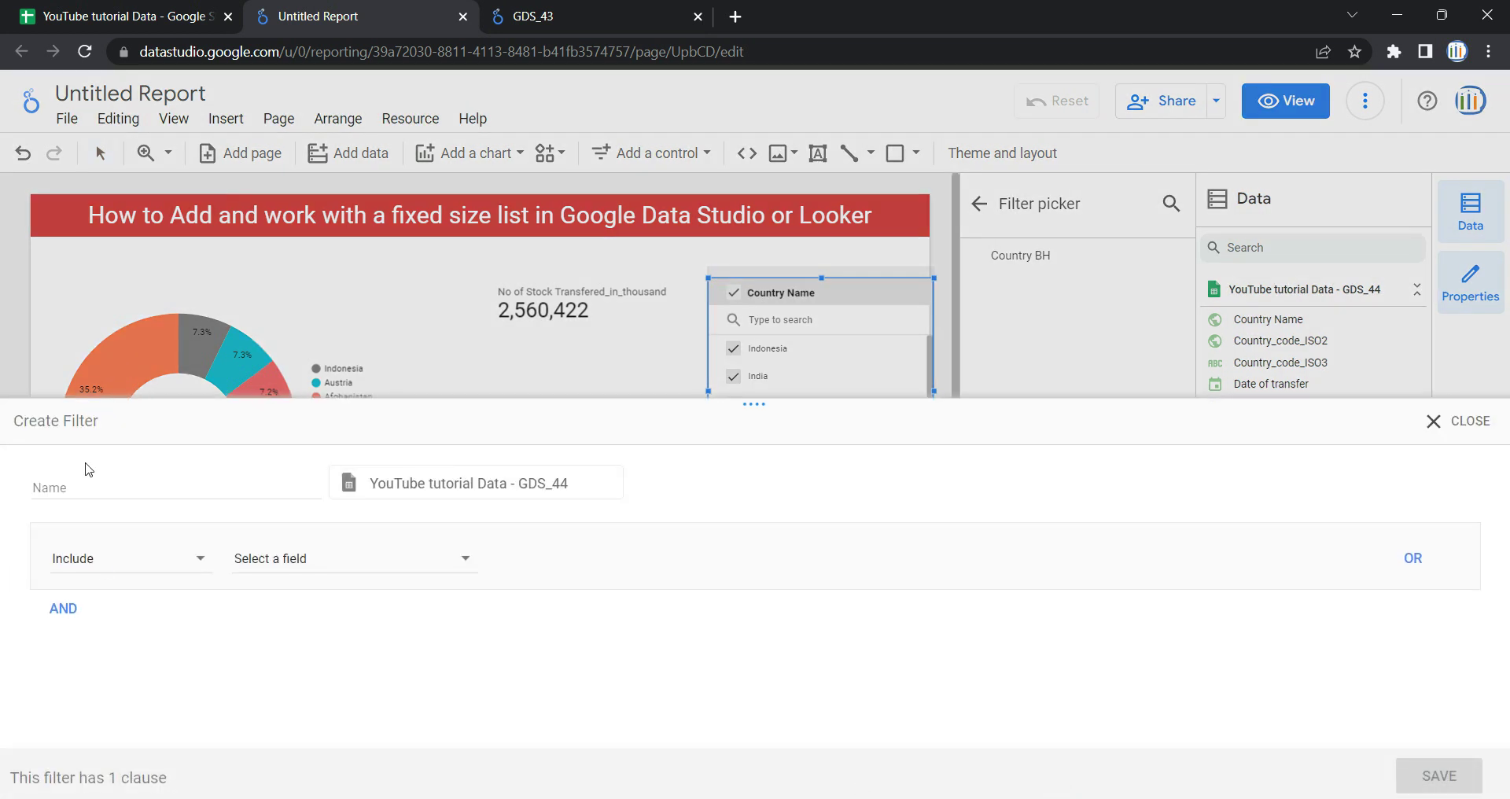
pyautogui.click(148, 568)
pyautogui.click(135, 615)
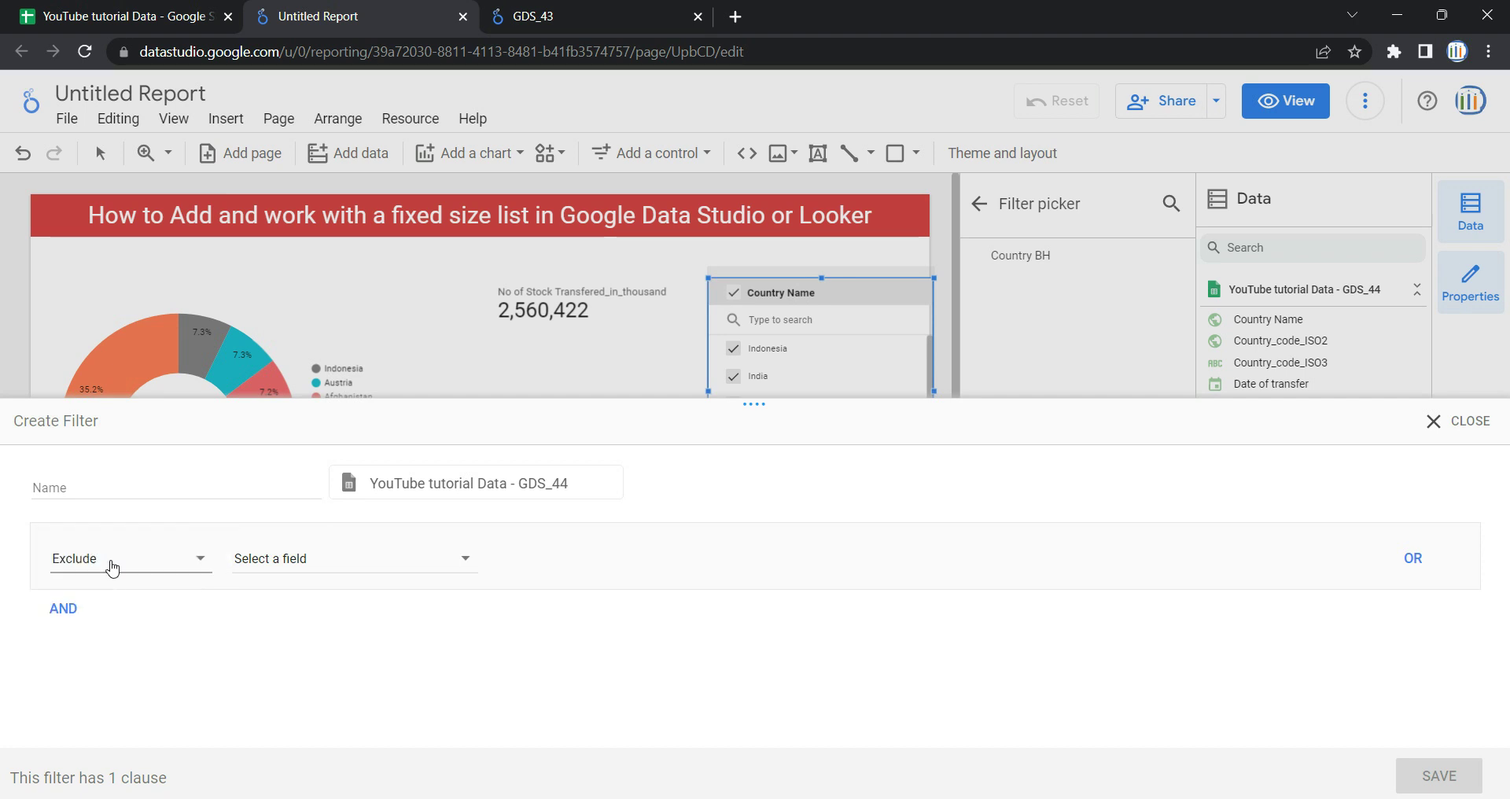
pyautogui.click(414, 564)
pyautogui.click(327, 536)
pyautogui.click(598, 558)
pyautogui.click(607, 501)
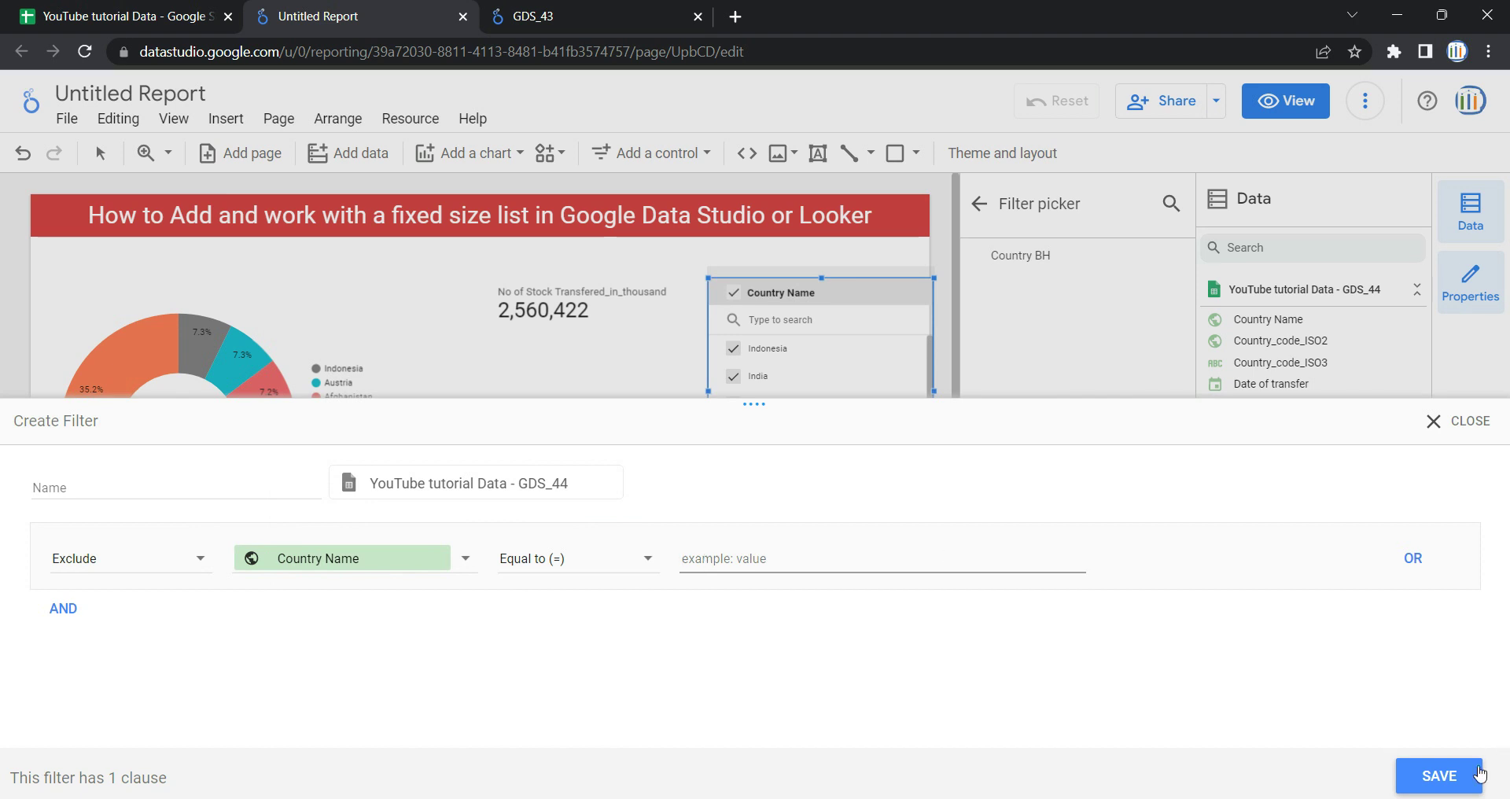
pyautogui.click(1447, 423)
pyautogui.click(1058, 474)
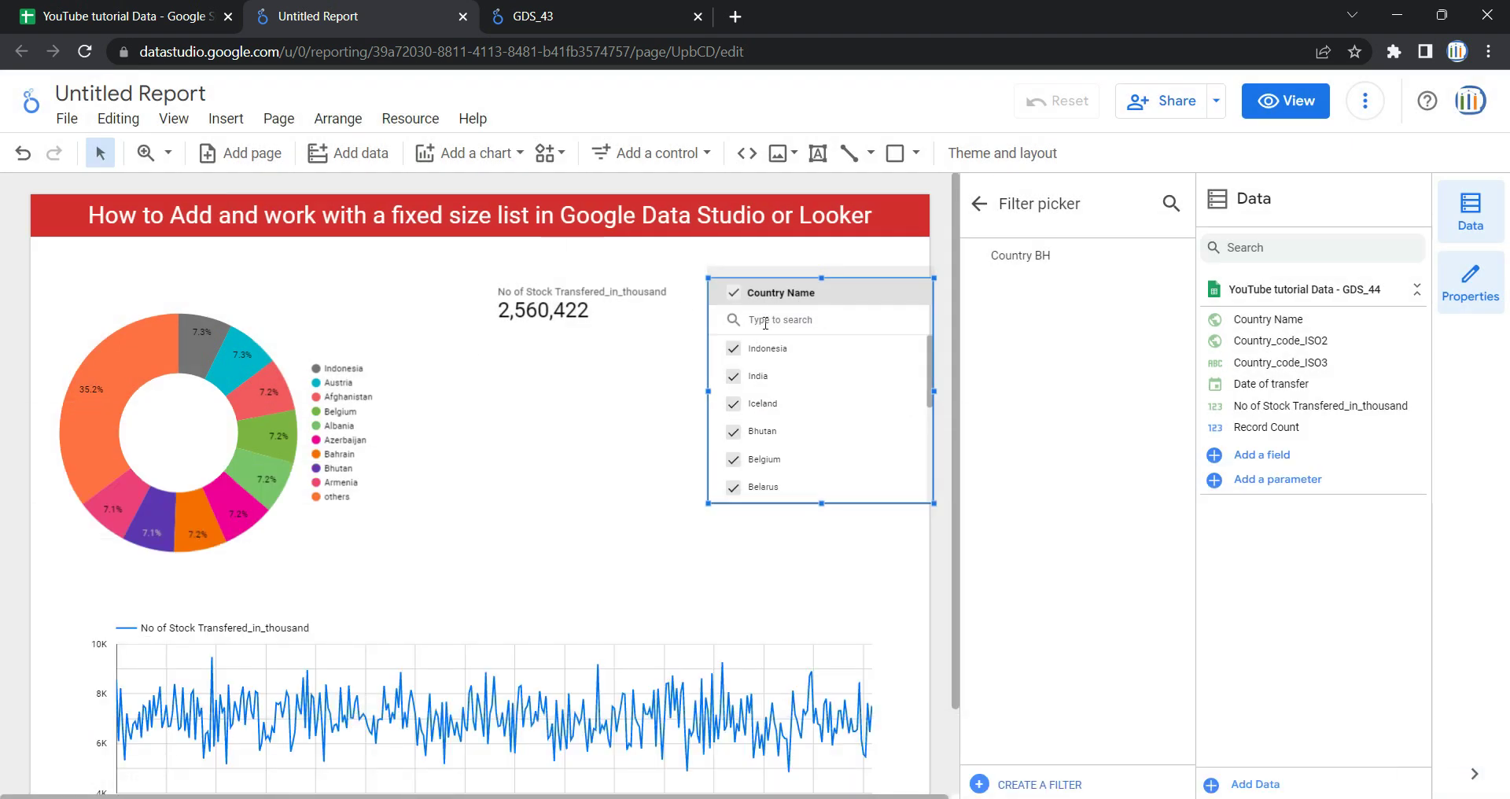
pyautogui.click(795, 419)
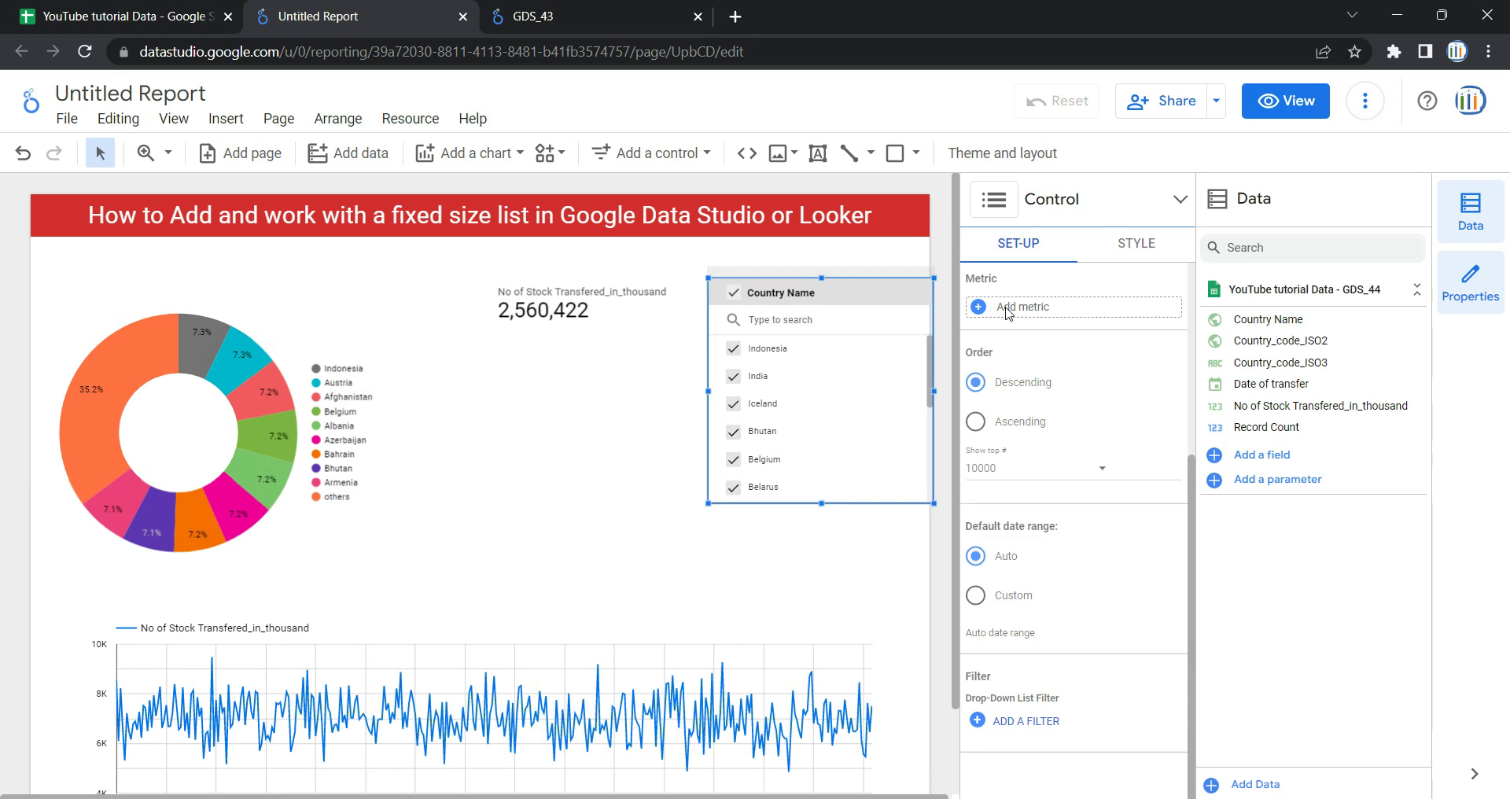
# Set the Country Name control to Fixed-size with Single-select off, keeping multi-select tick boxes.
pyautogui.click(1154, 247)
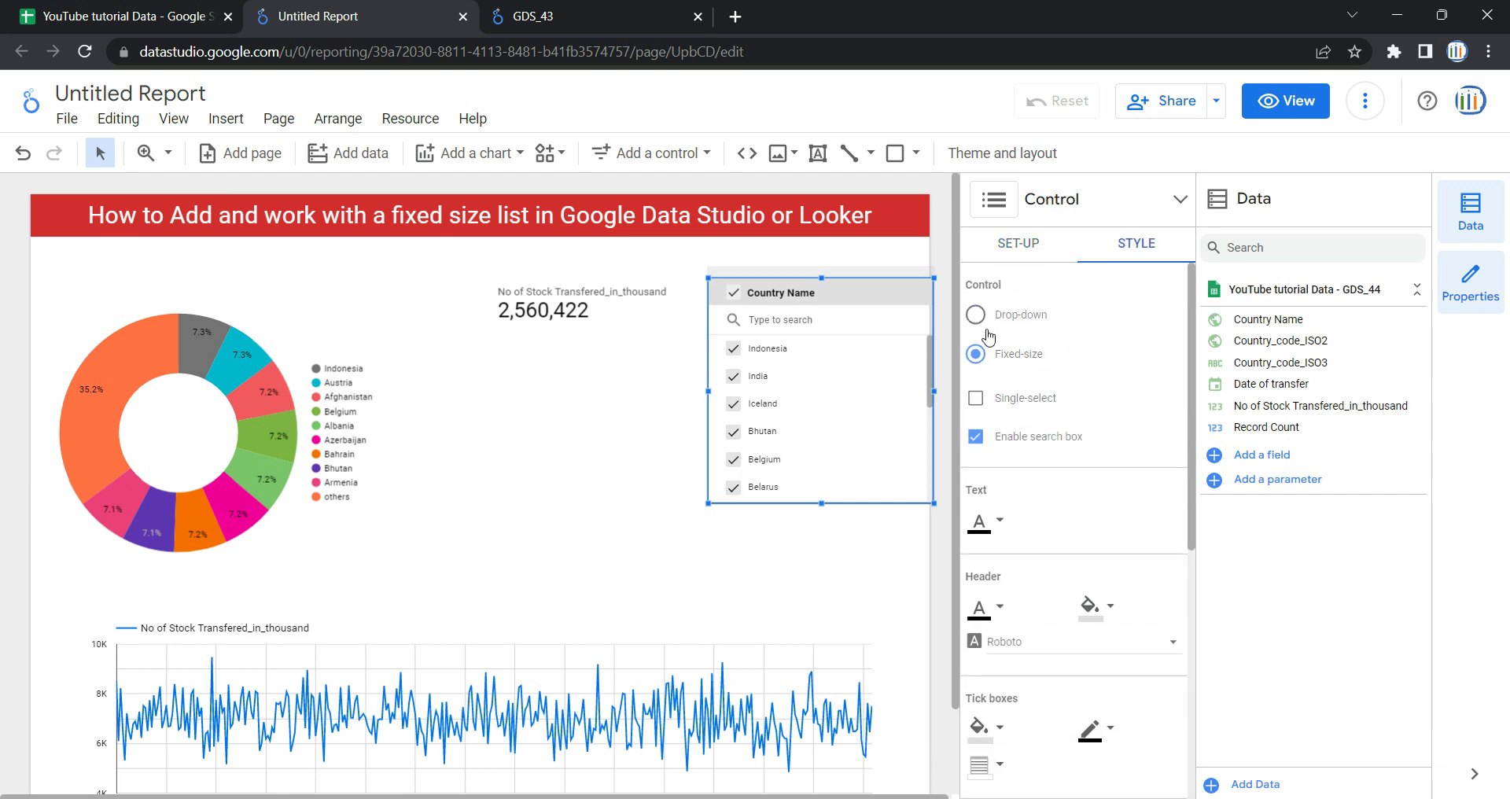
pyautogui.click(1041, 322)
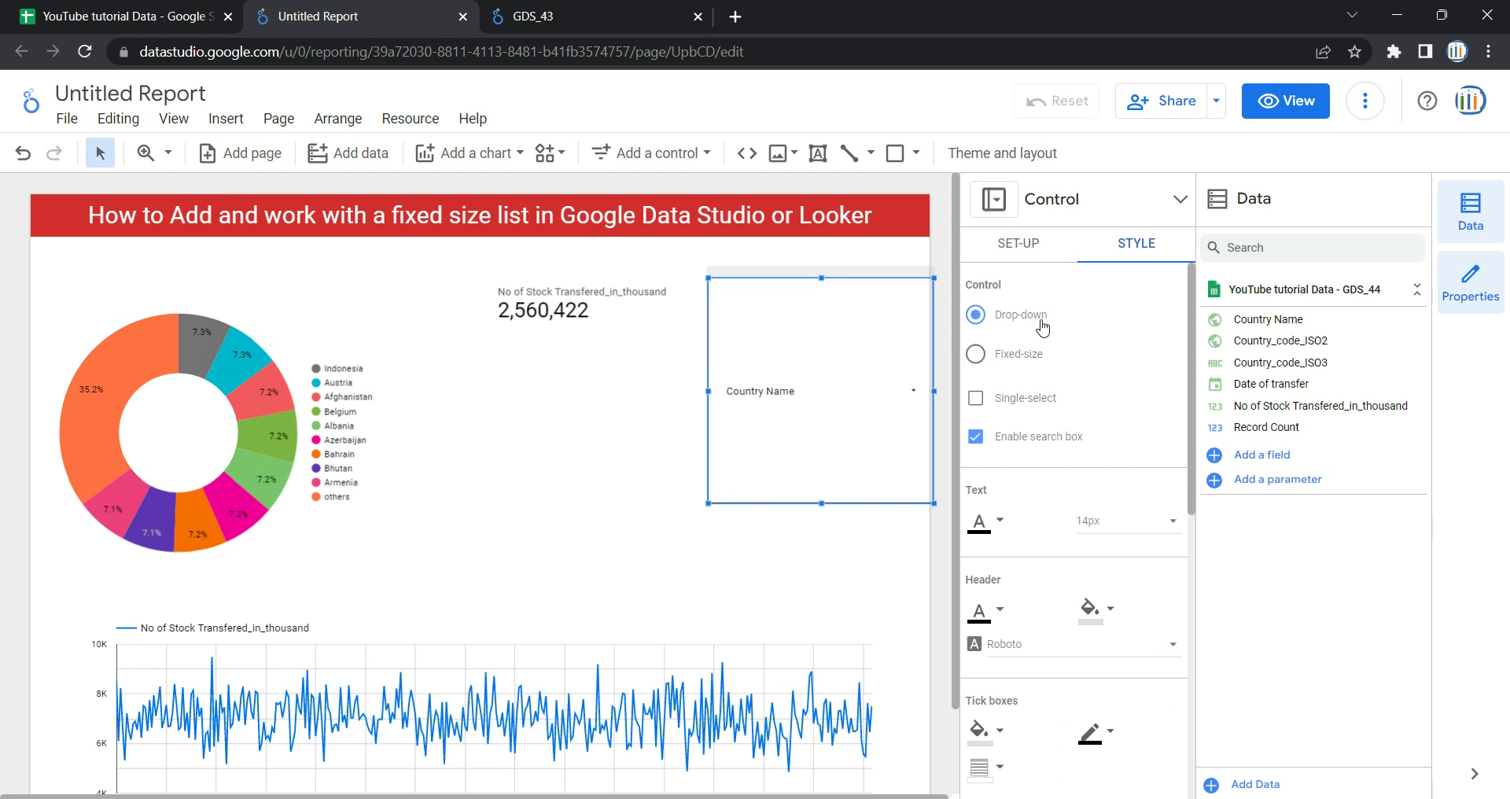
pyautogui.click(1014, 356)
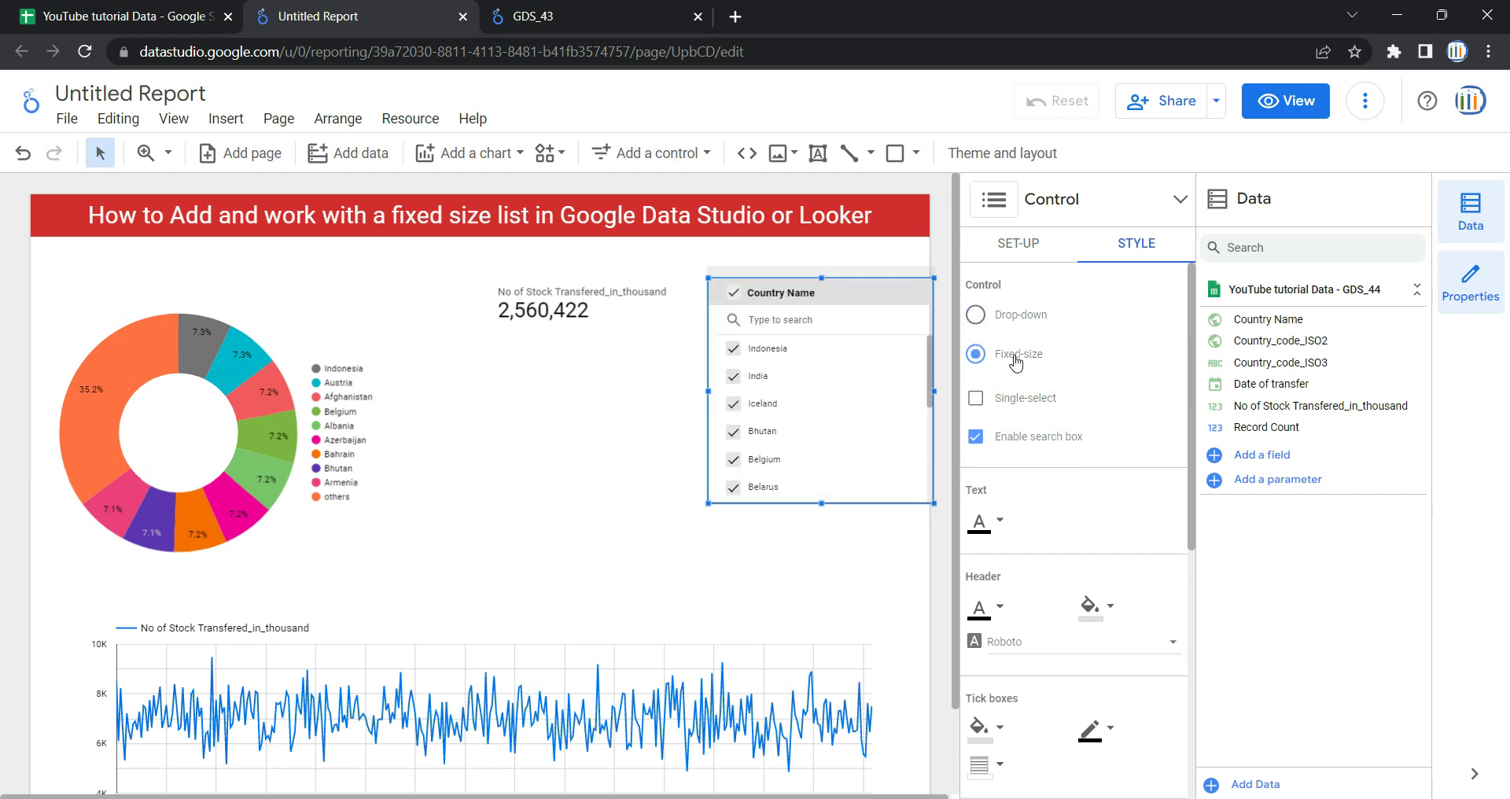
pyautogui.click(1025, 404)
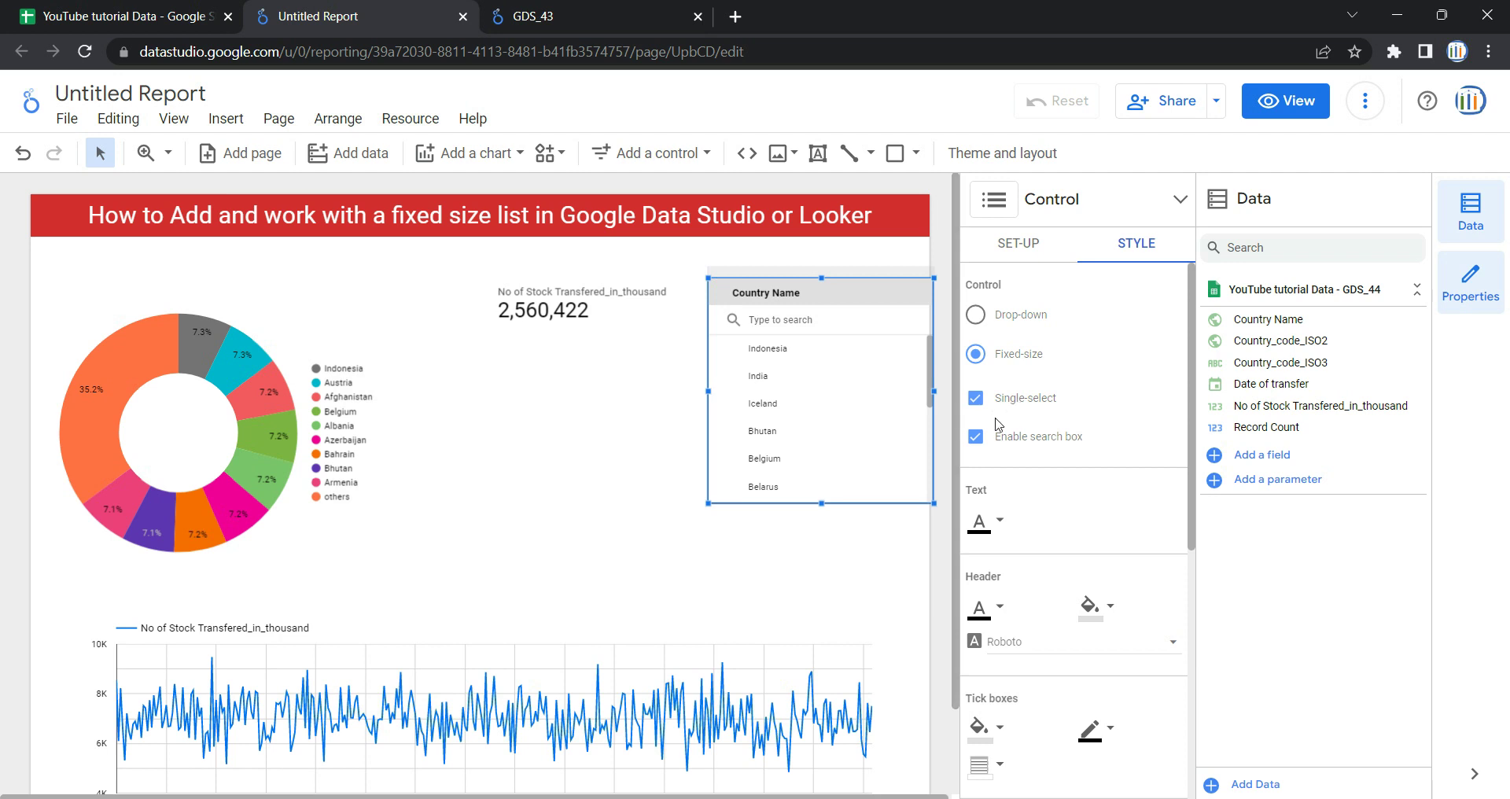
pyautogui.click(987, 408)
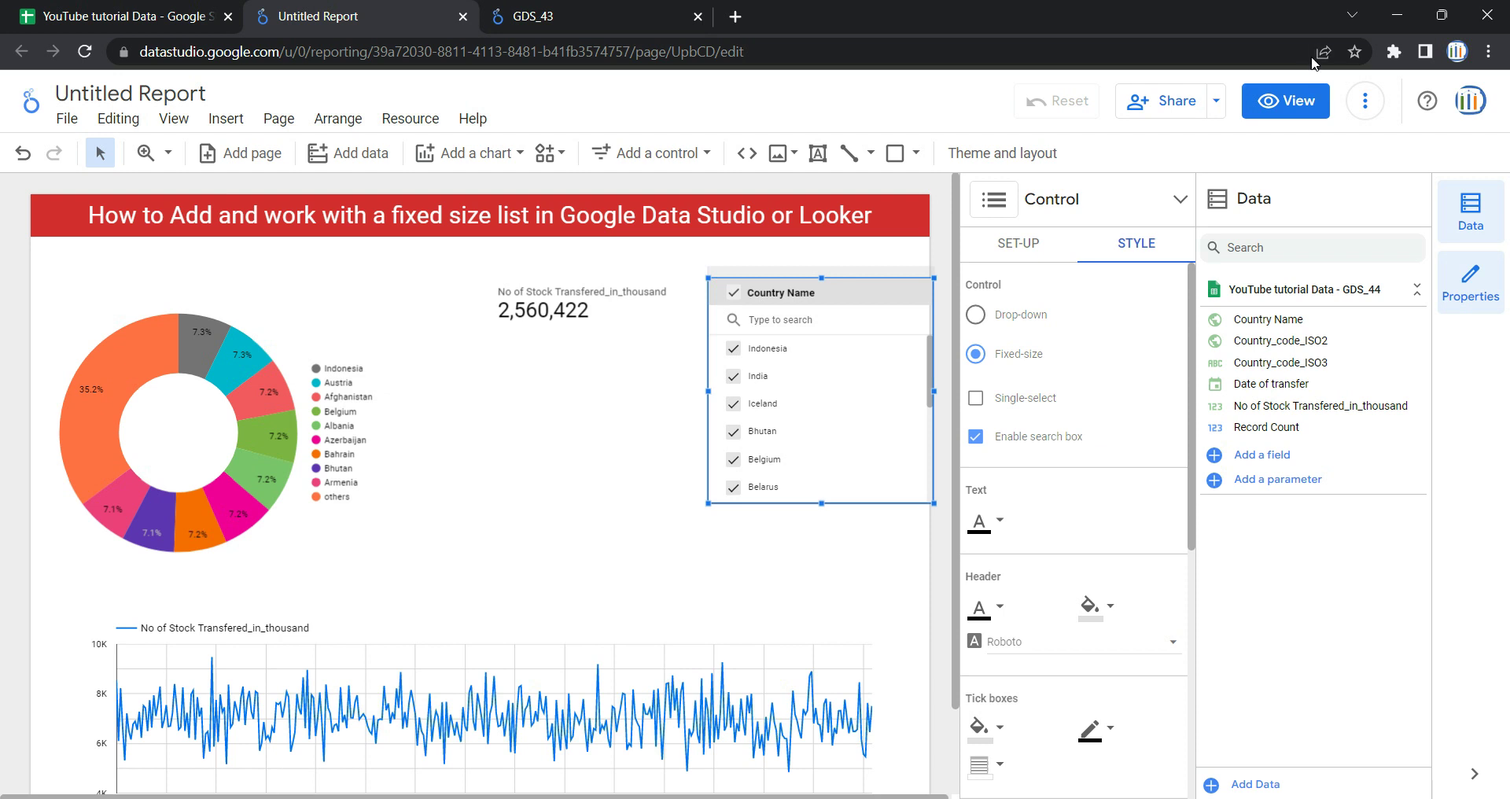
# In preview, search the country list for 'Ind' and untick Indonesia and India.
pyautogui.click(1304, 114)
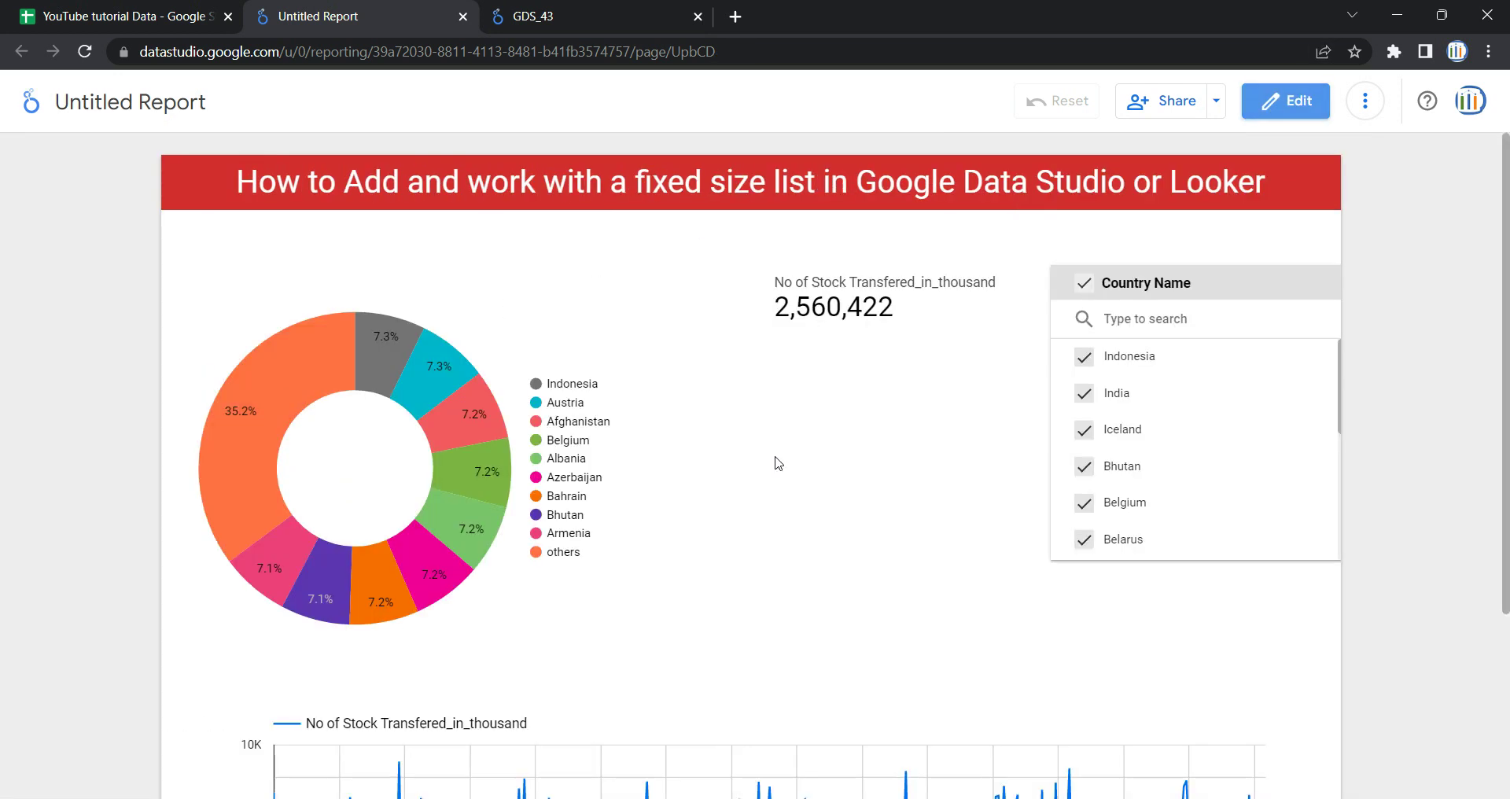
pyautogui.click(1185, 315)
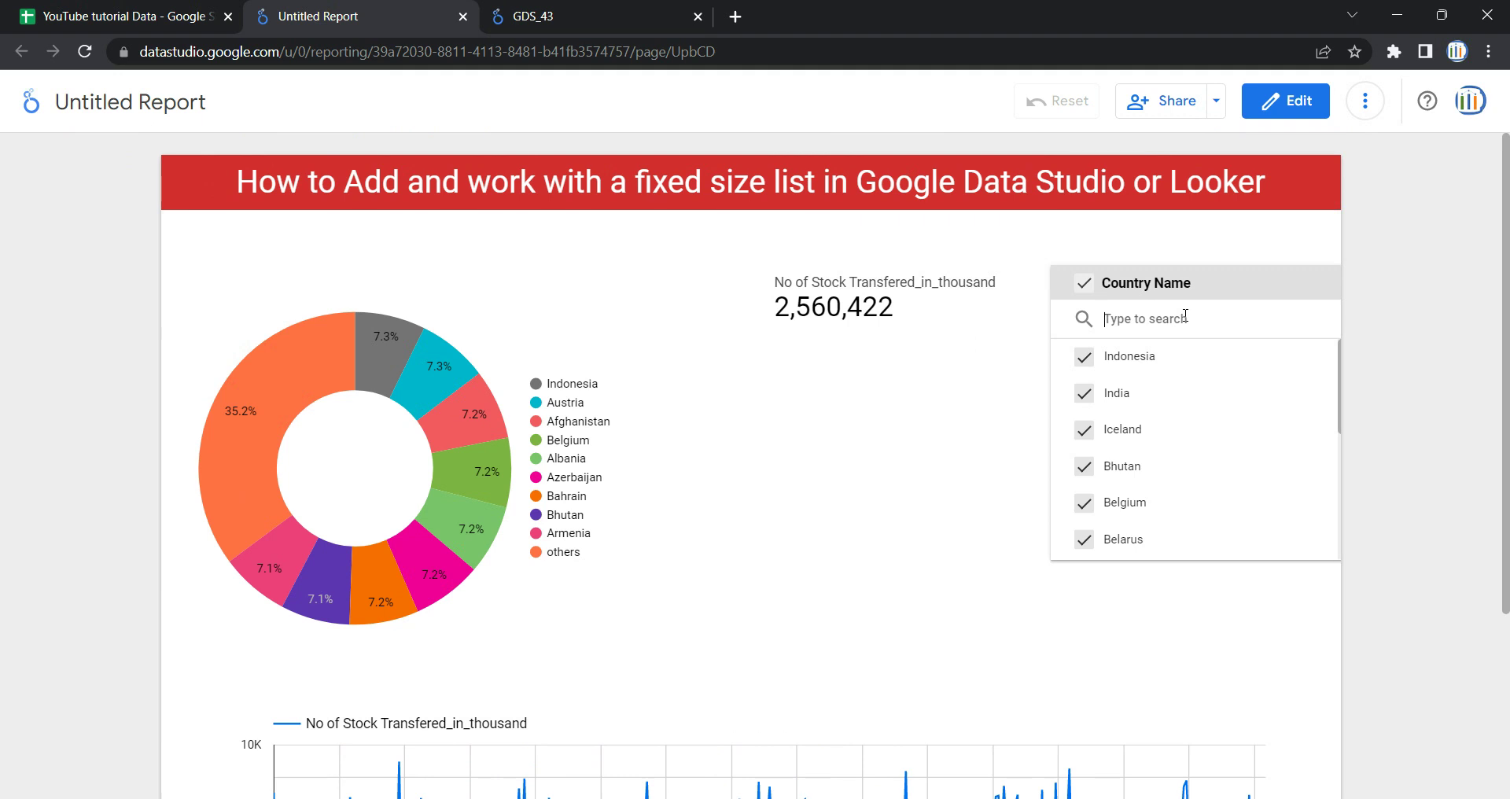
pyautogui.write('Ind')
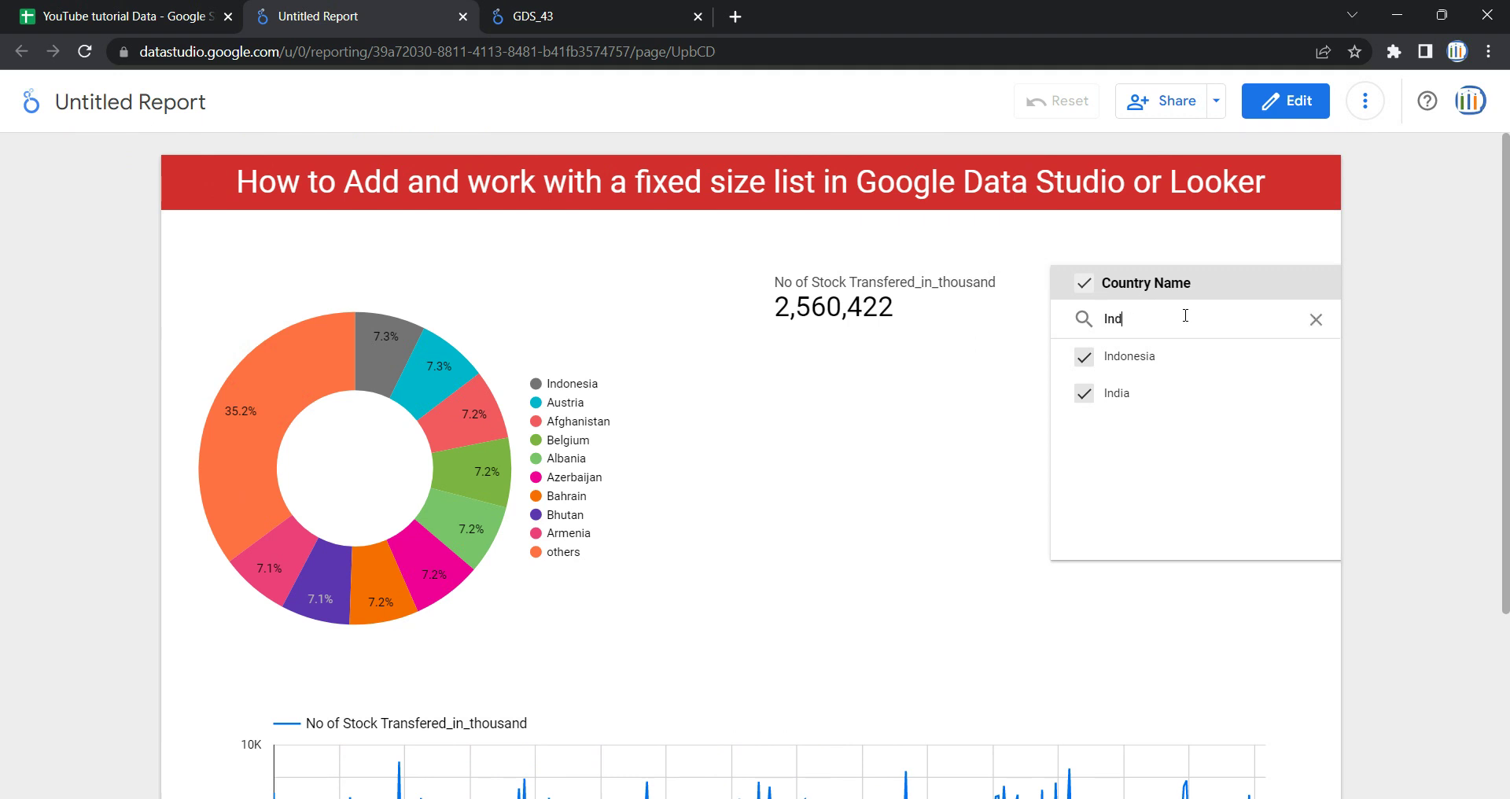
pyautogui.click(1091, 367)
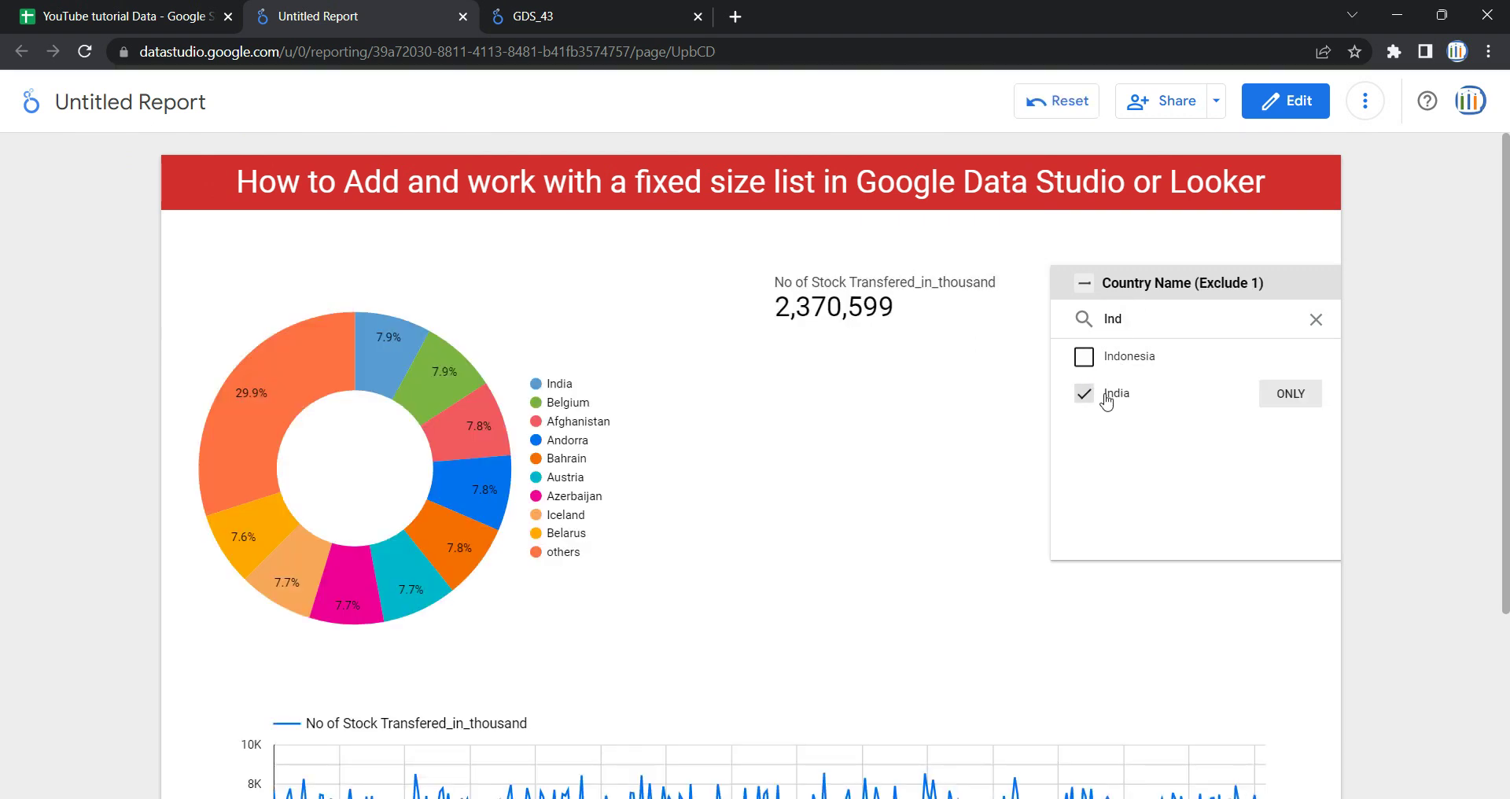
pyautogui.click(1109, 398)
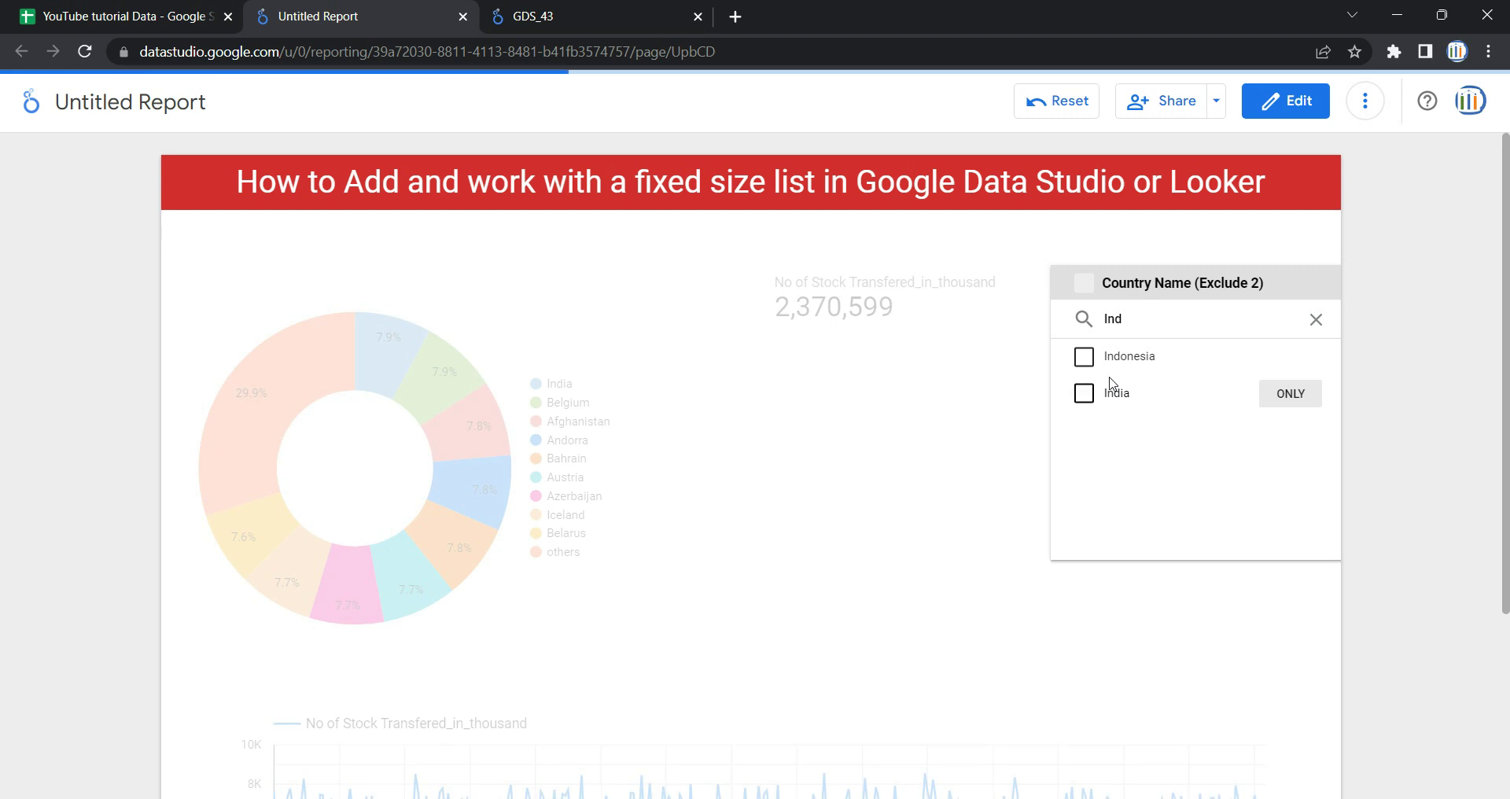
# Re-tick Indonesia and India, clear the search, and return to editing.
pyautogui.click(1110, 358)
pyautogui.click(1108, 397)
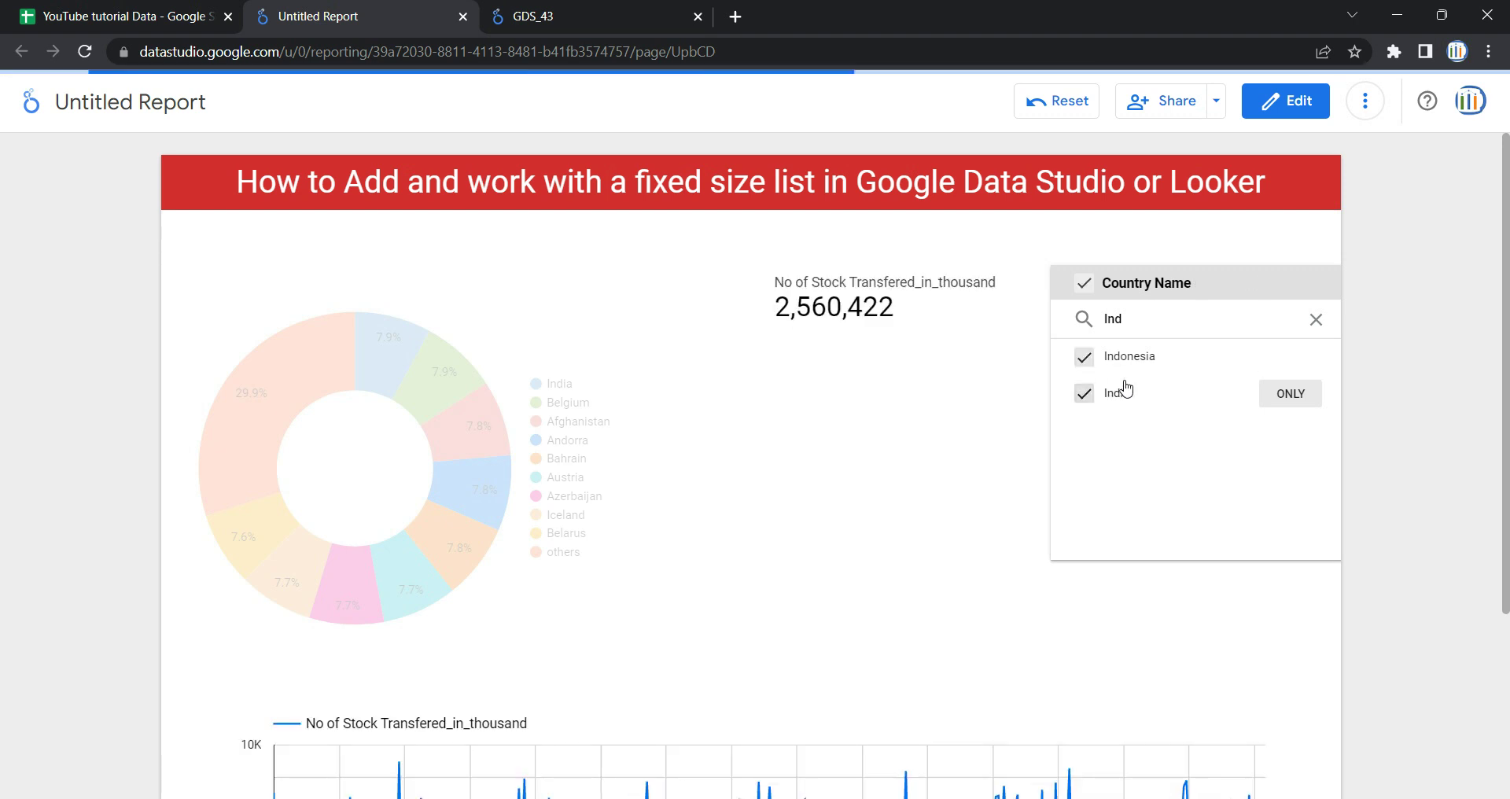
pyautogui.click(1315, 320)
pyautogui.click(1286, 100)
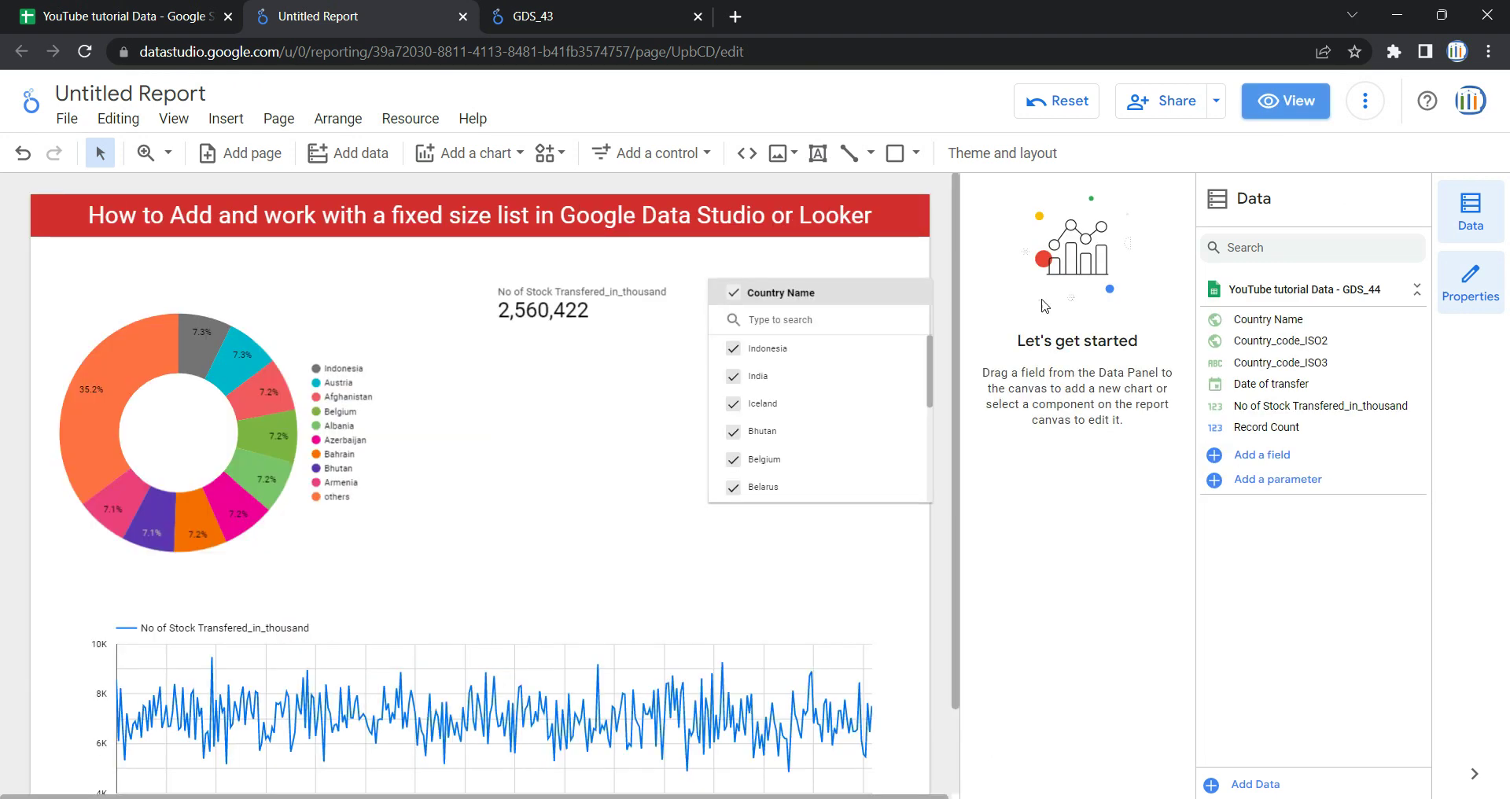
# Set the country list's header font to Raleway.
pyautogui.click(904, 300)
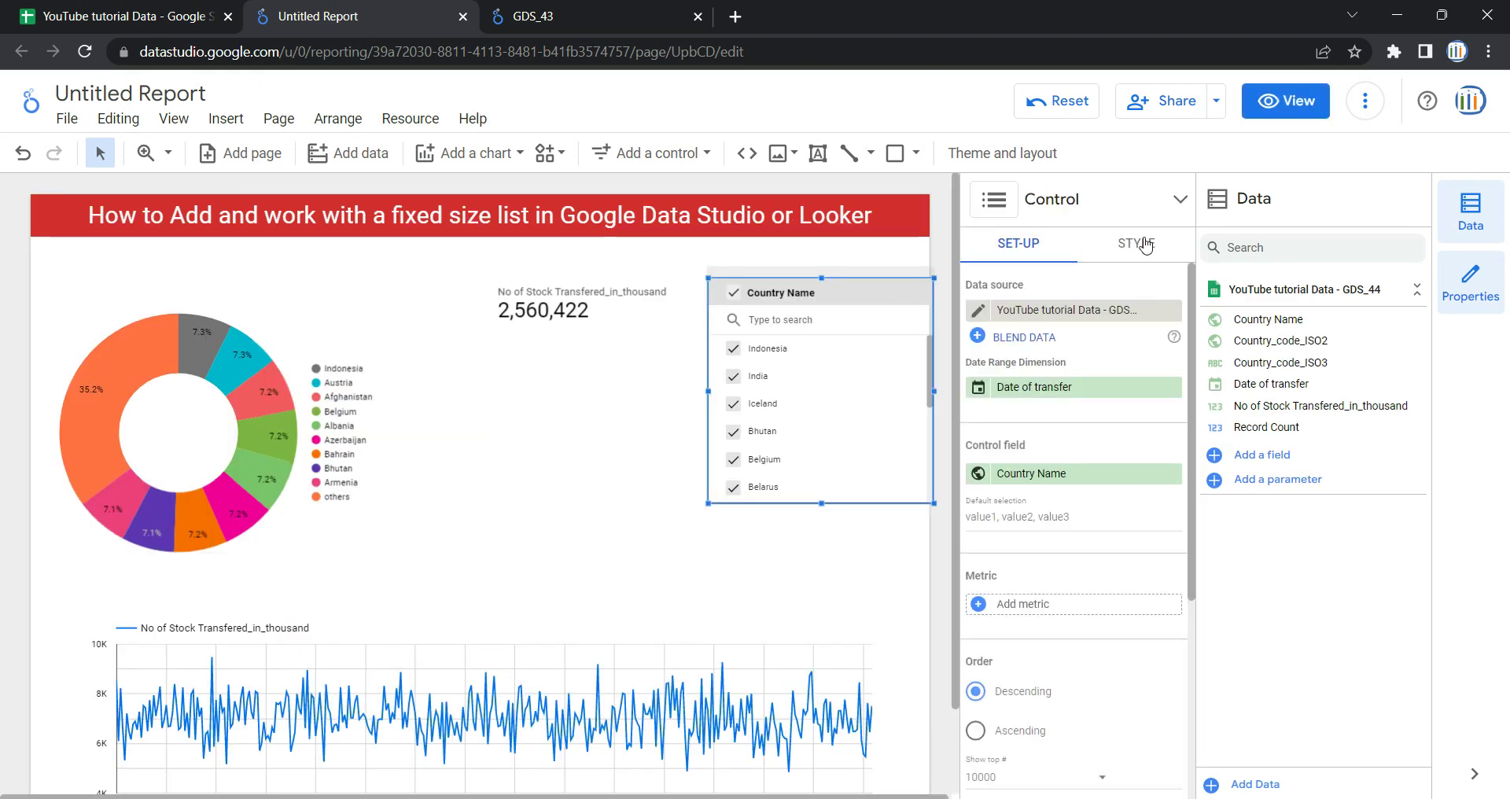
pyautogui.click(1136, 243)
pyautogui.scroll(-1, 1022, 409)
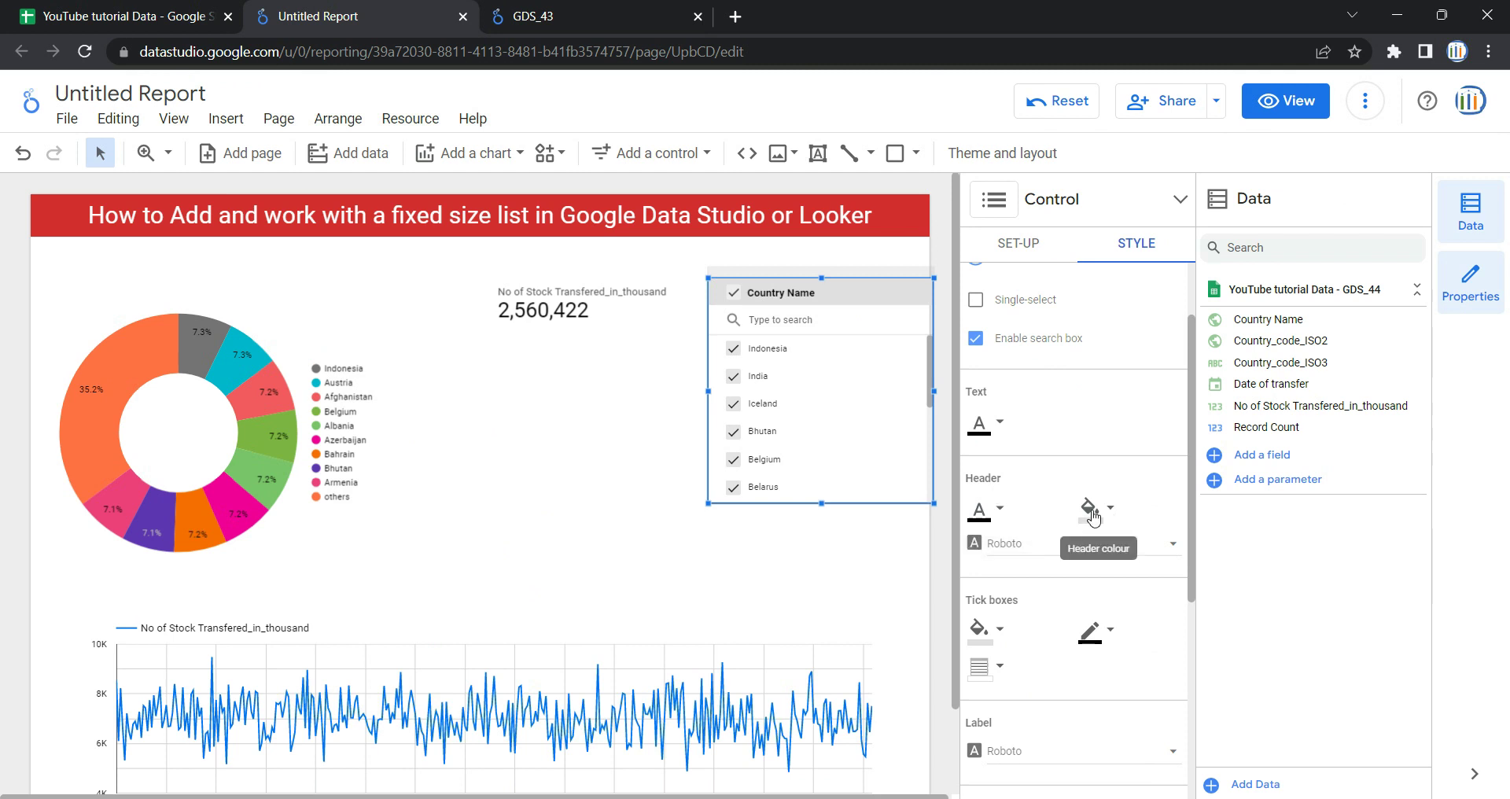
pyautogui.click(1012, 555)
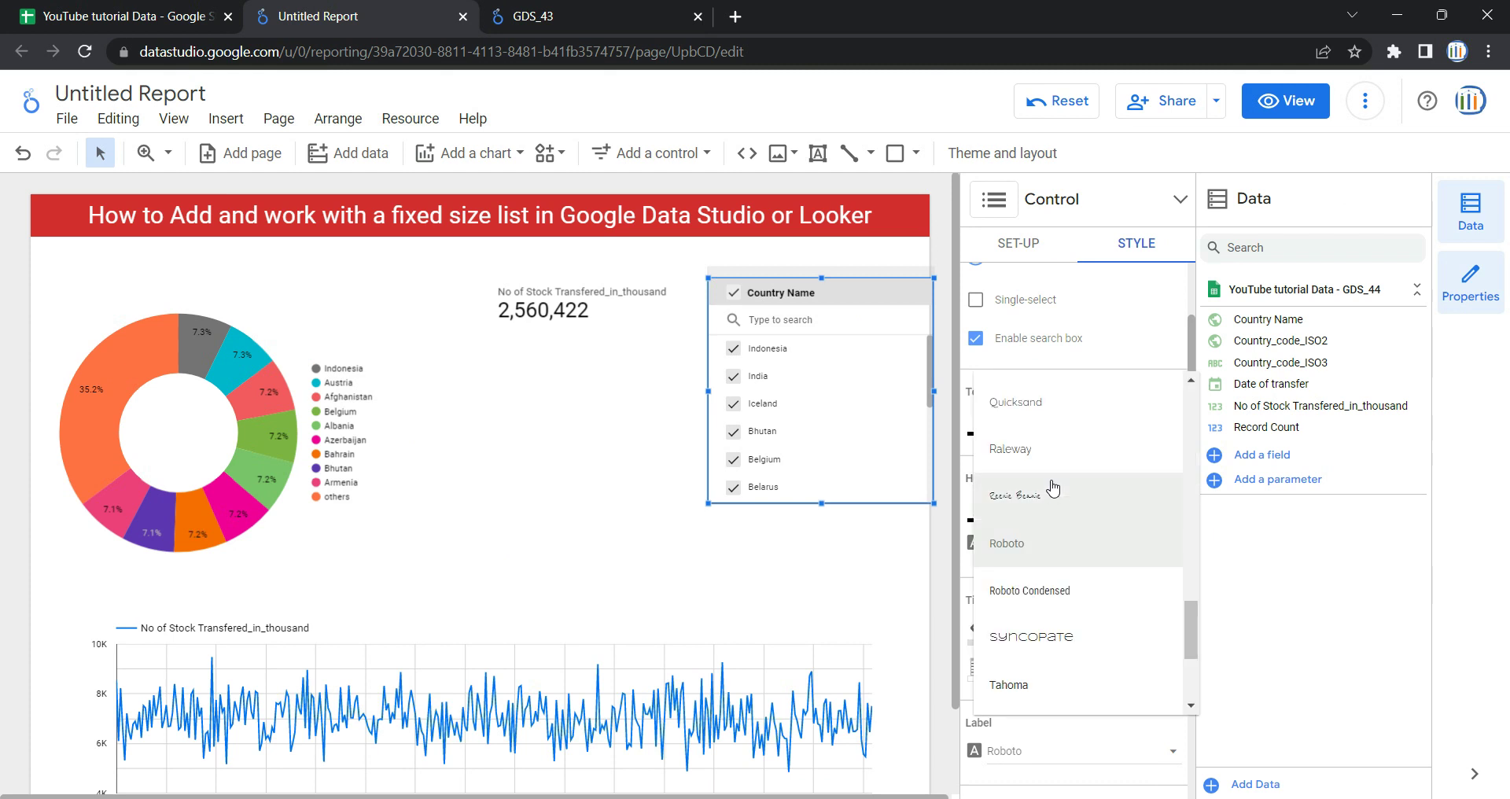
pyautogui.click(1058, 464)
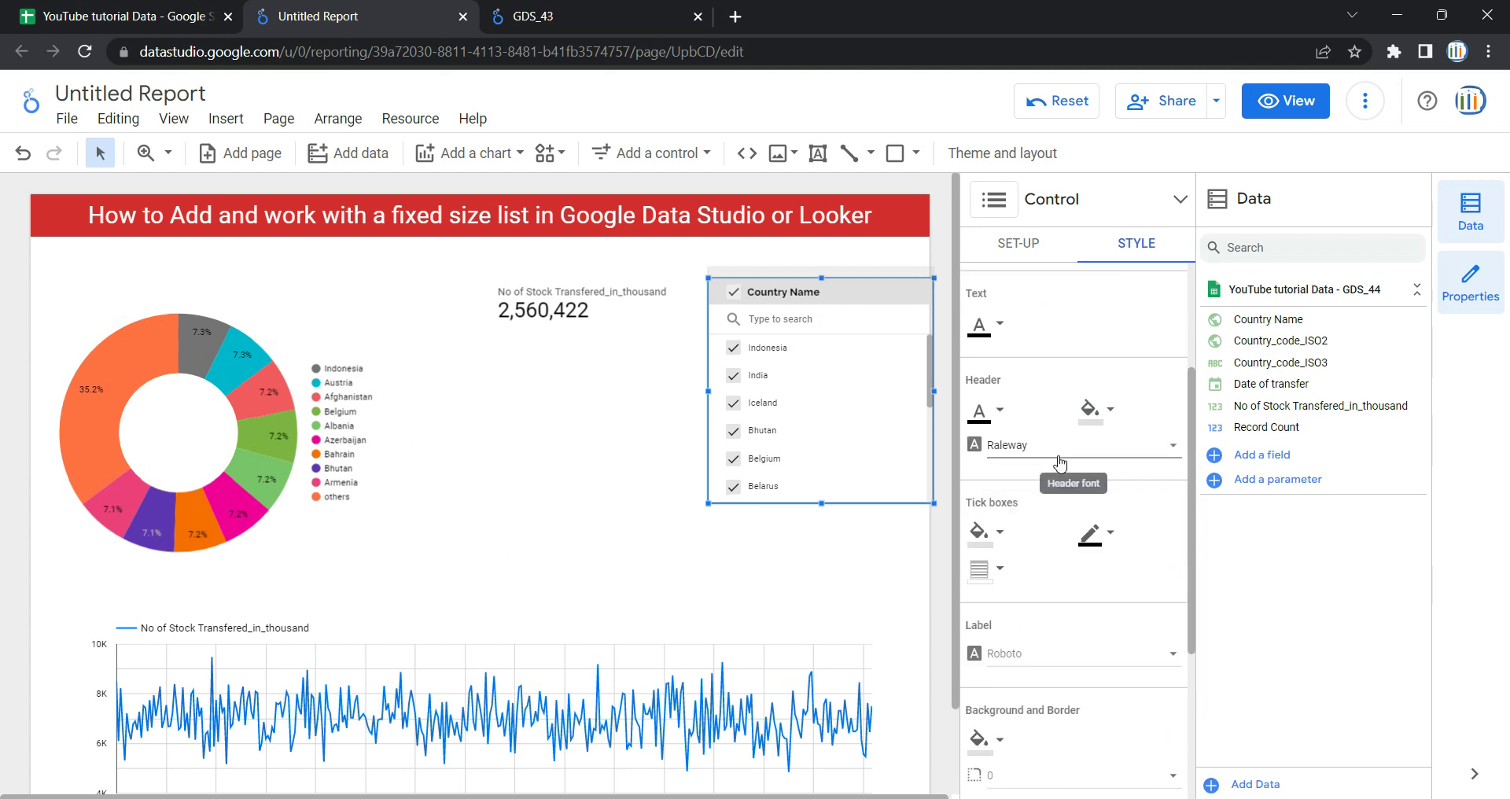
# Make the tick boxes red with indigo borders and the list dividers yellow.
pyautogui.scroll(-1, 1058, 464)
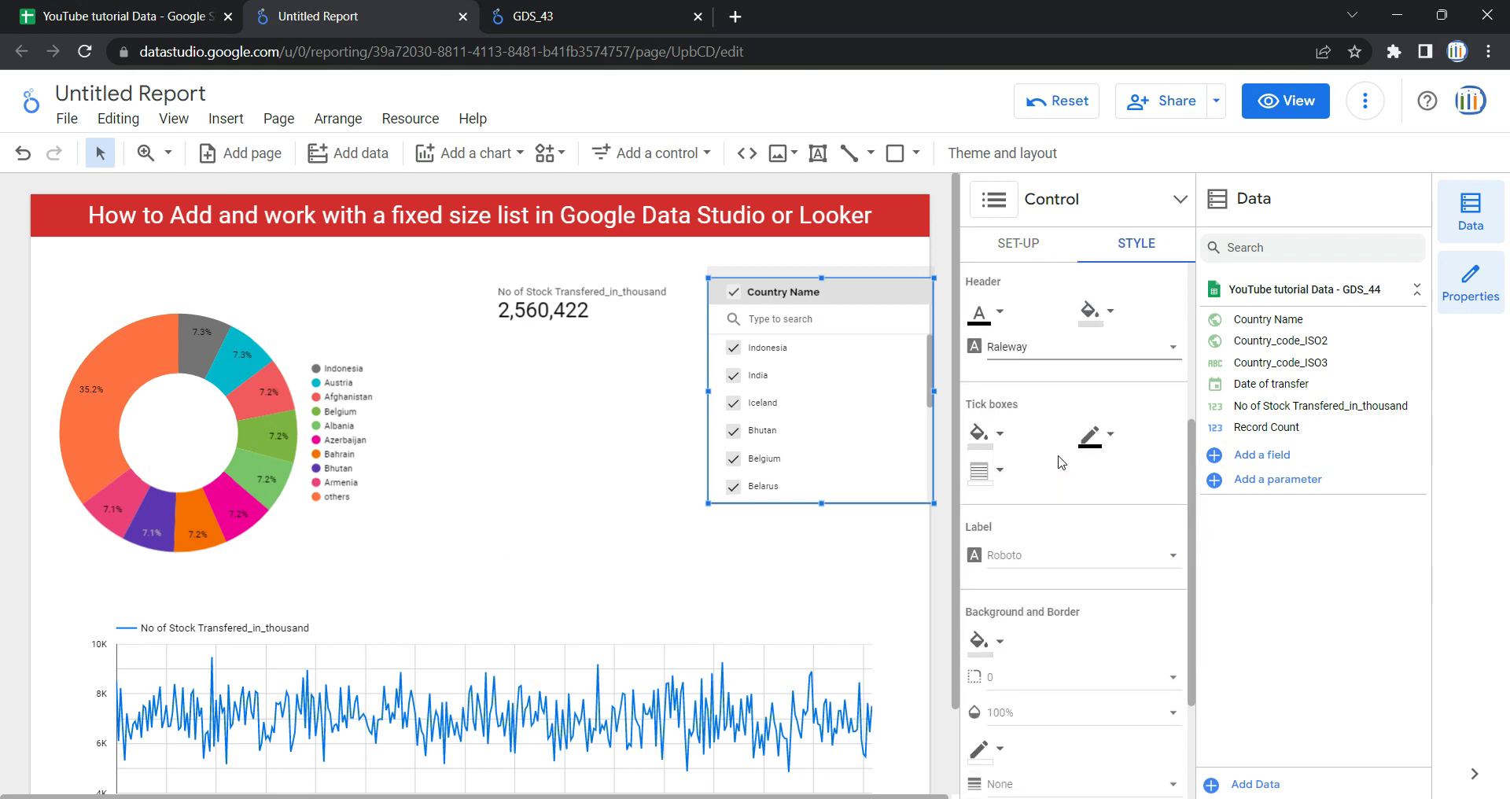
pyautogui.click(995, 445)
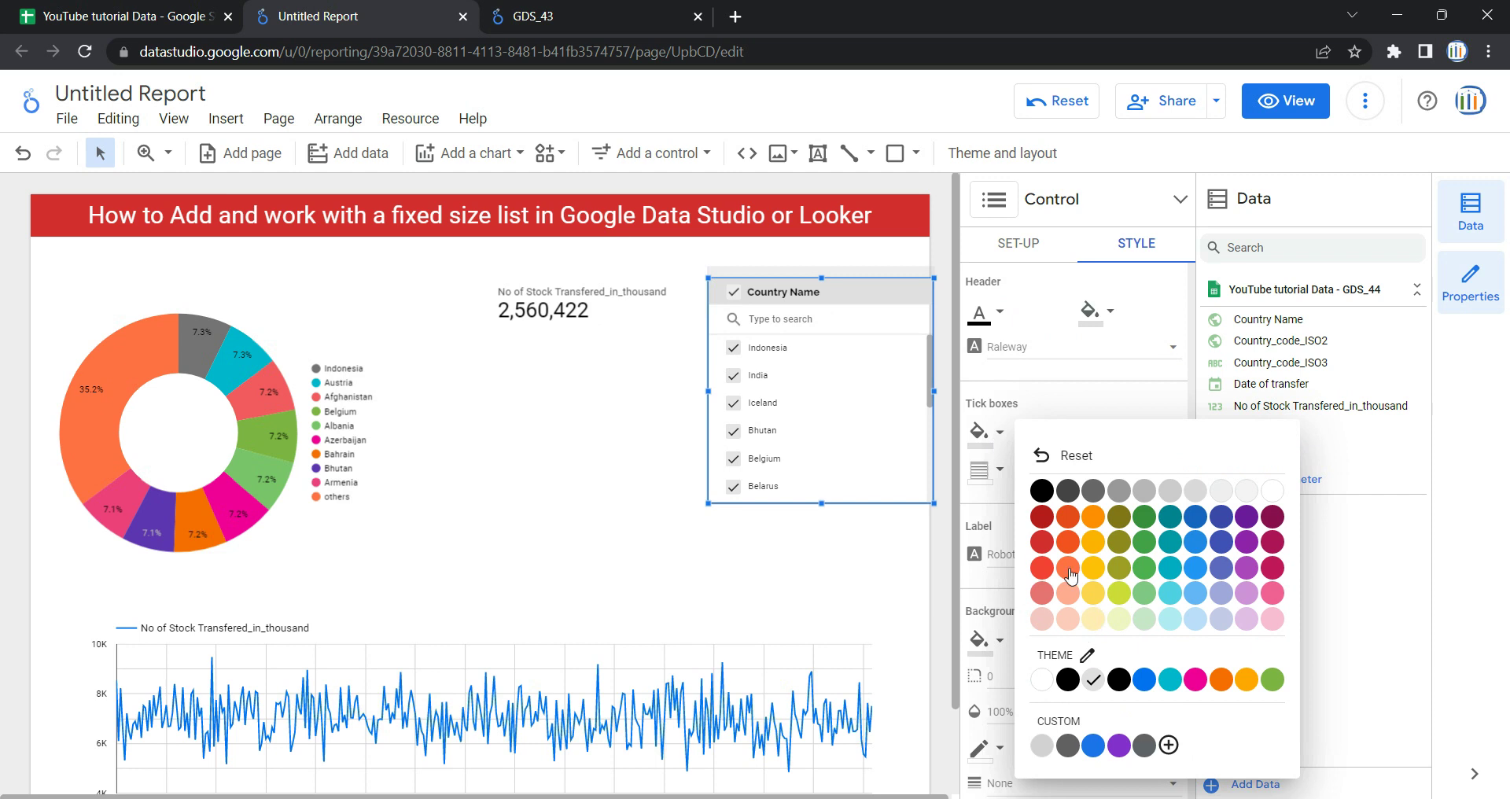
pyautogui.click(1048, 549)
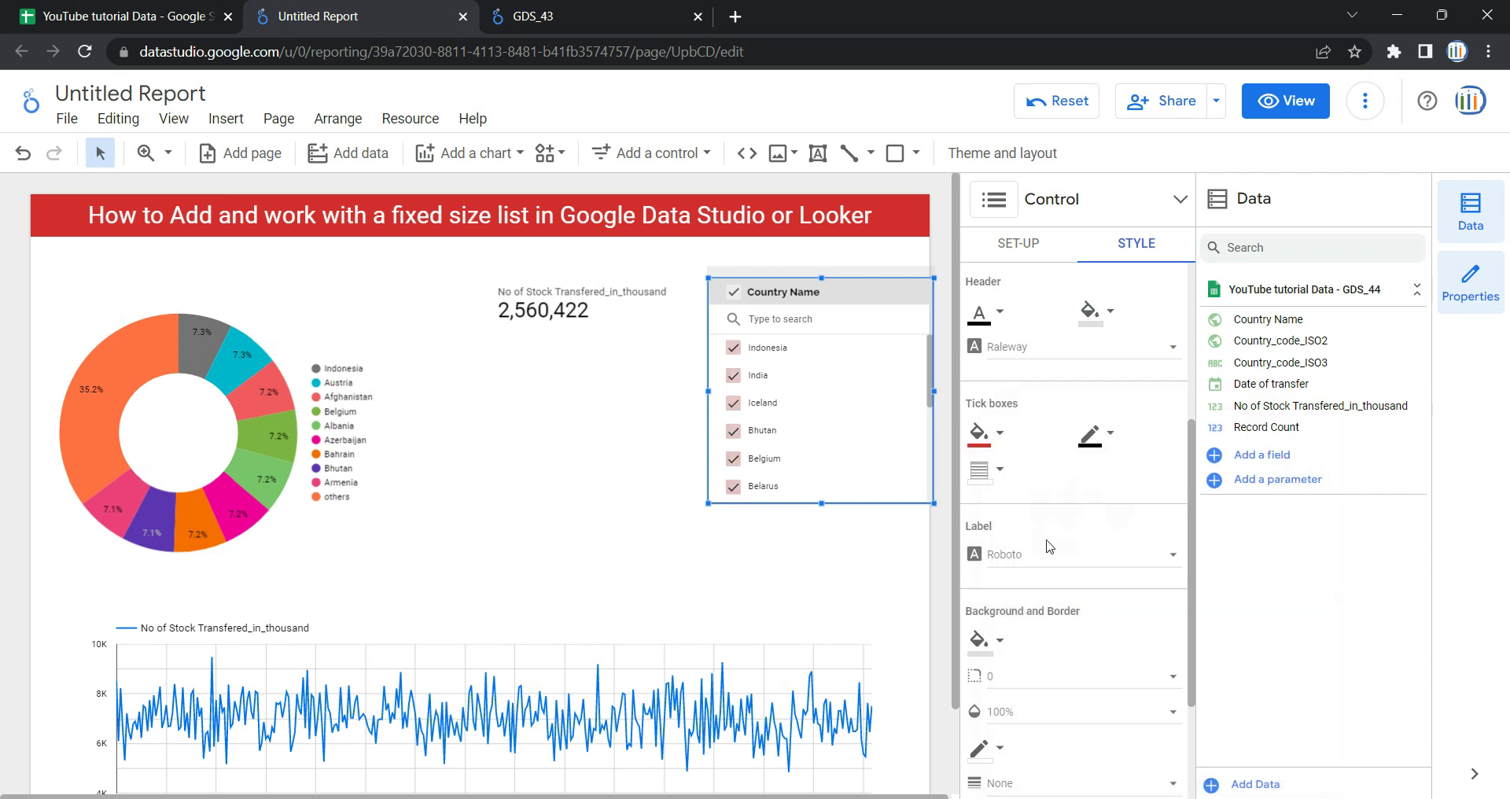
pyautogui.click(1111, 446)
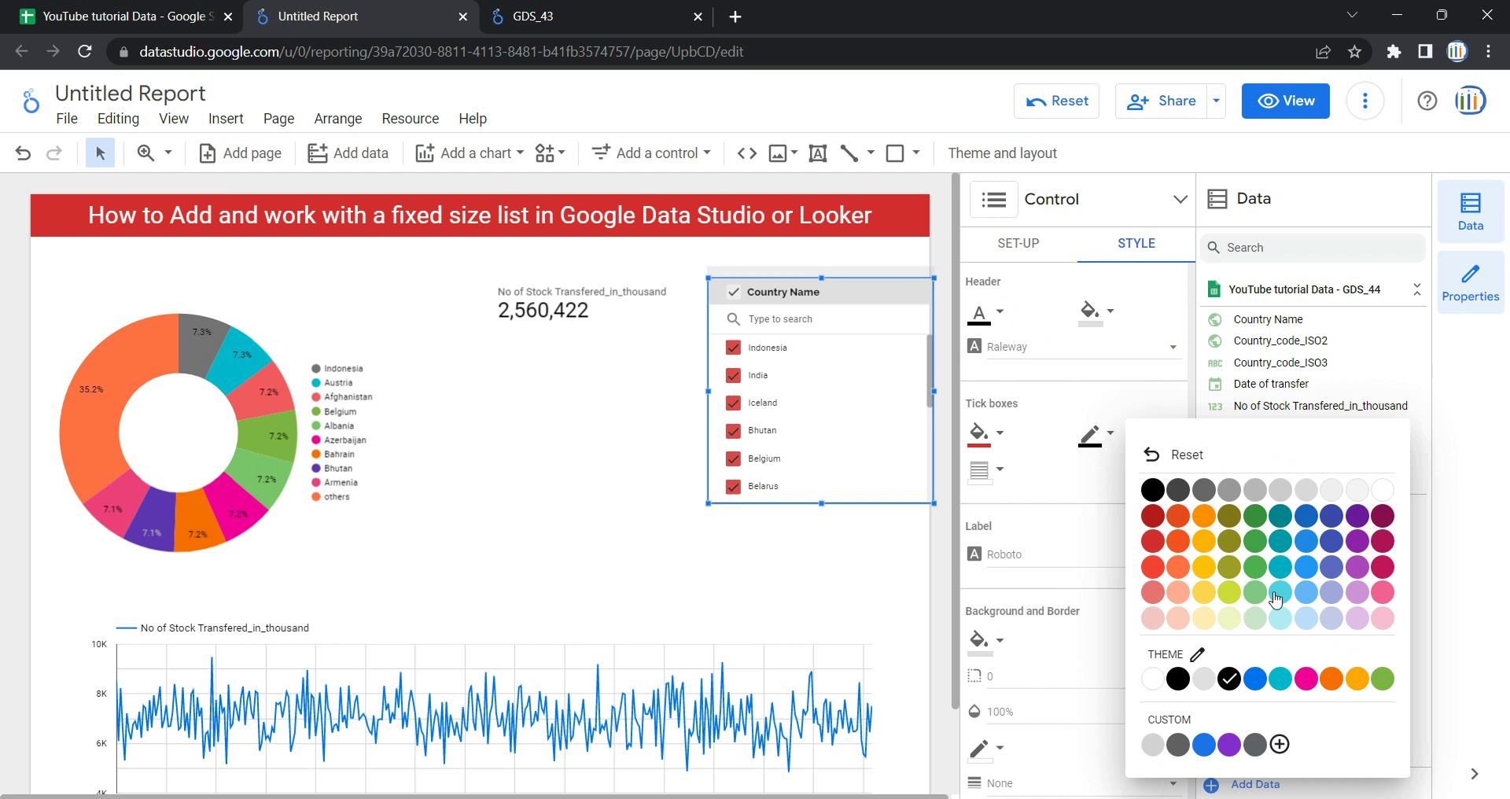
pyautogui.click(1331, 542)
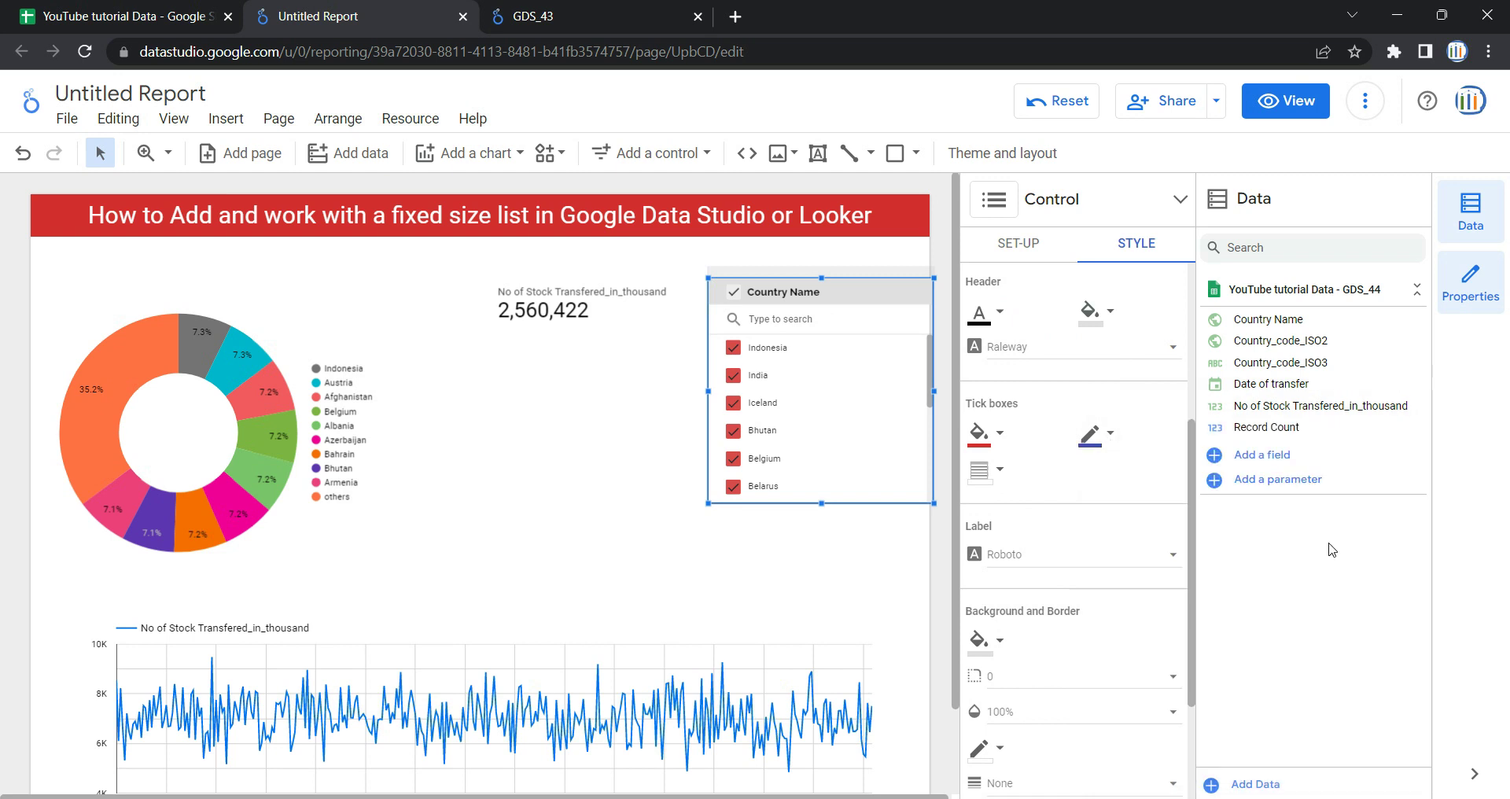
pyautogui.click(997, 482)
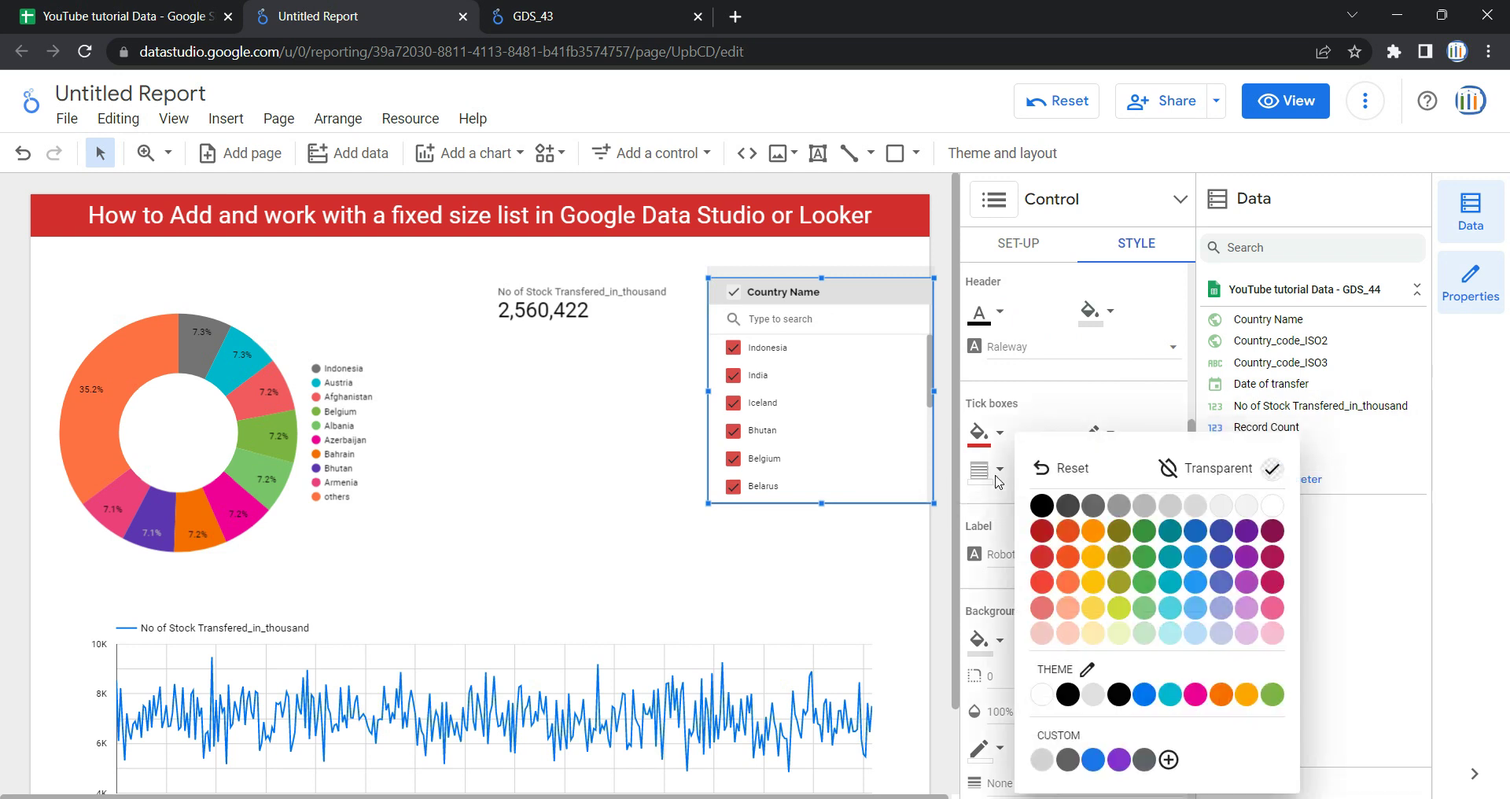
pyautogui.click(1090, 583)
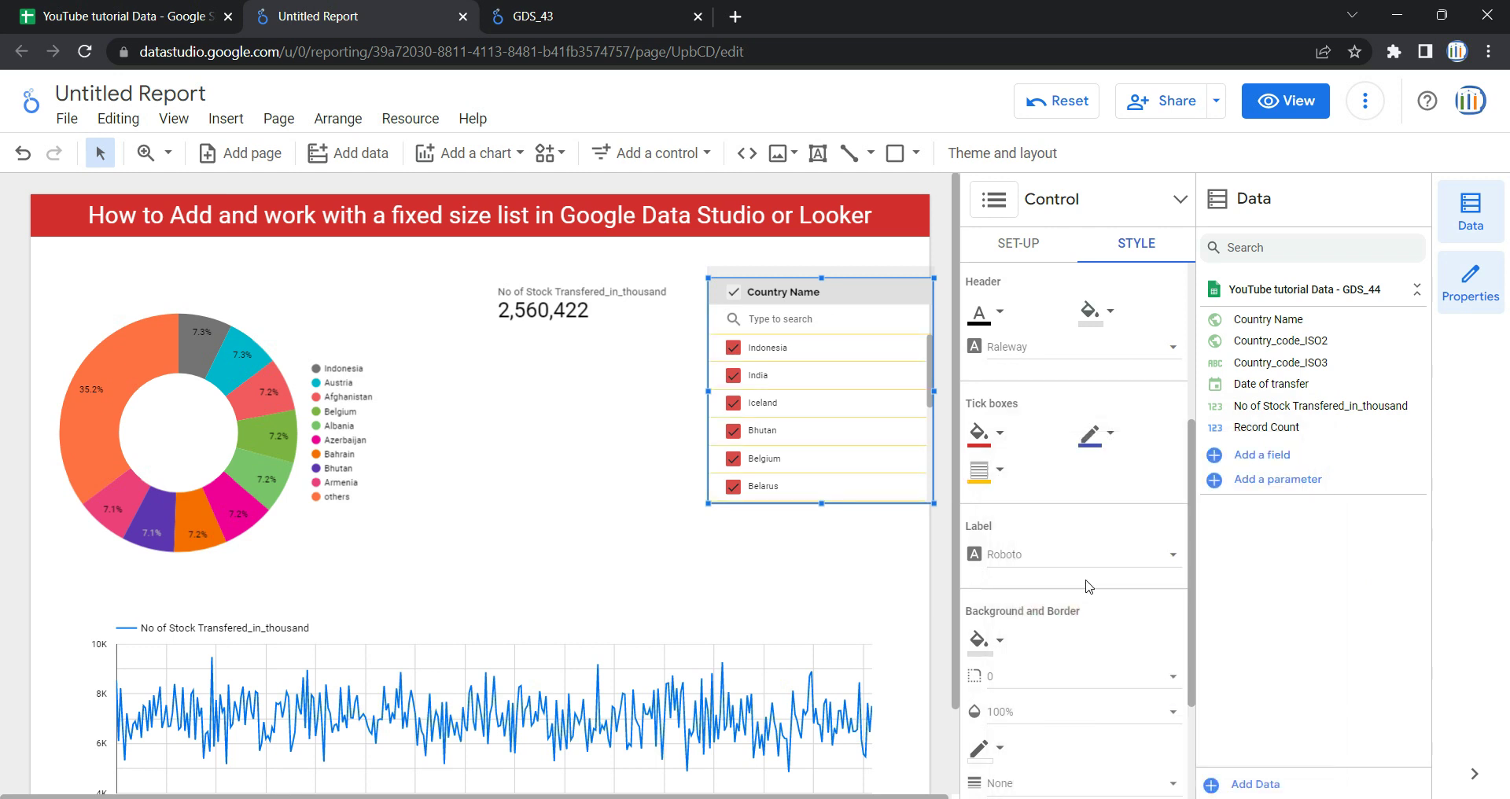
# In preview, untick India and Iceland to drop the total to 2,179,710, then resume editing.
pyautogui.click(1295, 108)
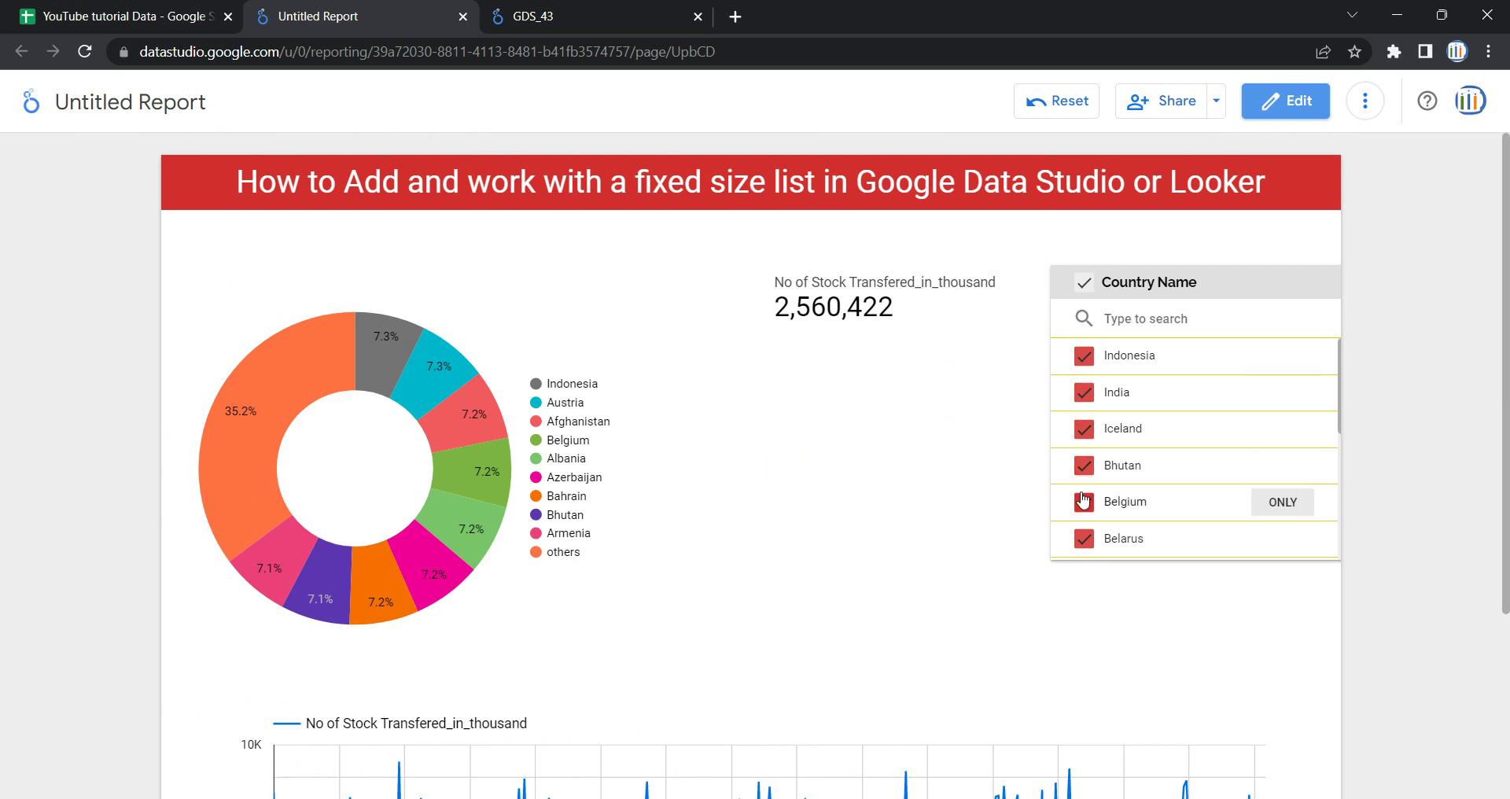
pyautogui.click(1083, 392)
pyautogui.click(1084, 429)
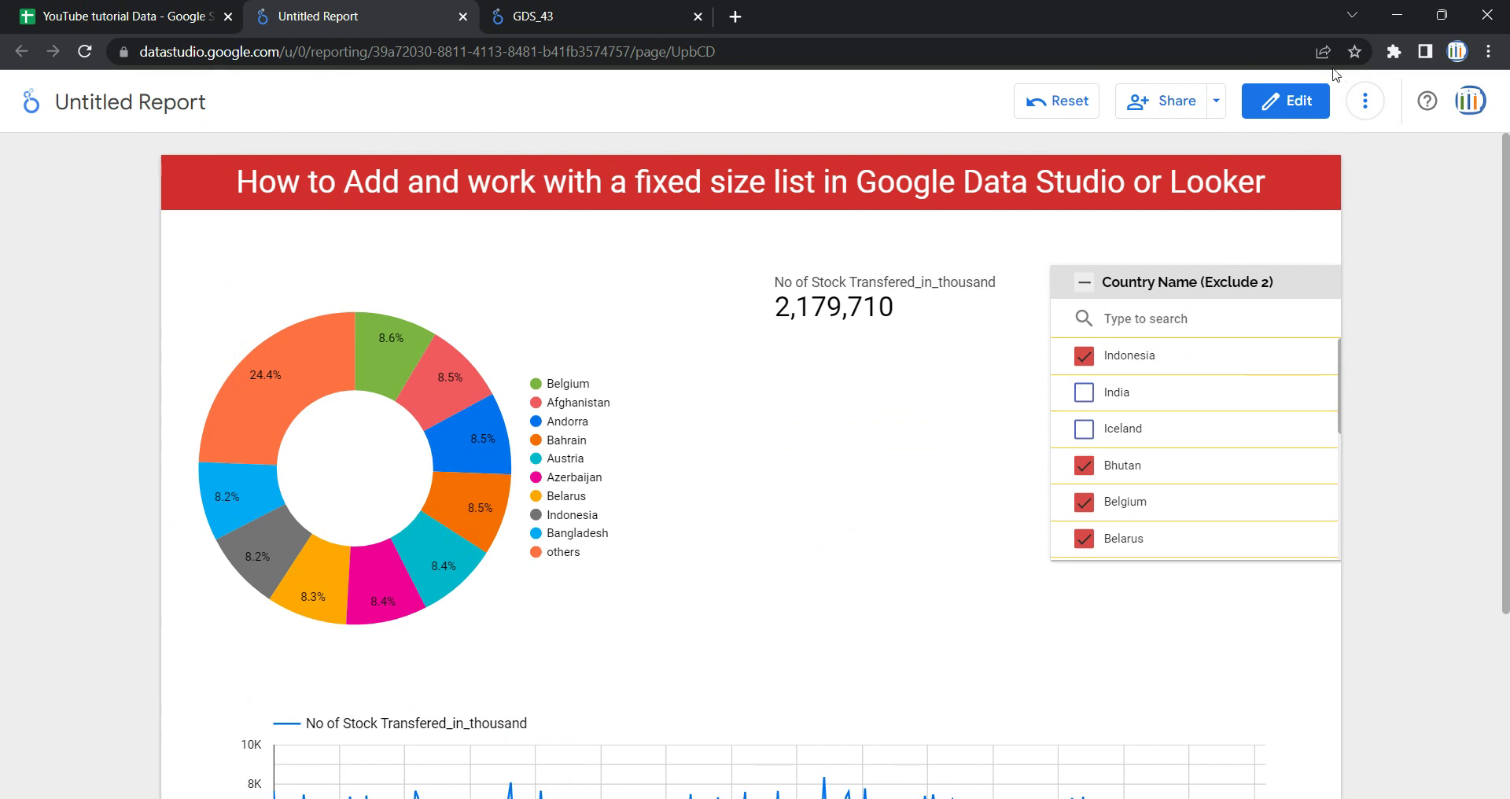
pyautogui.click(1269, 104)
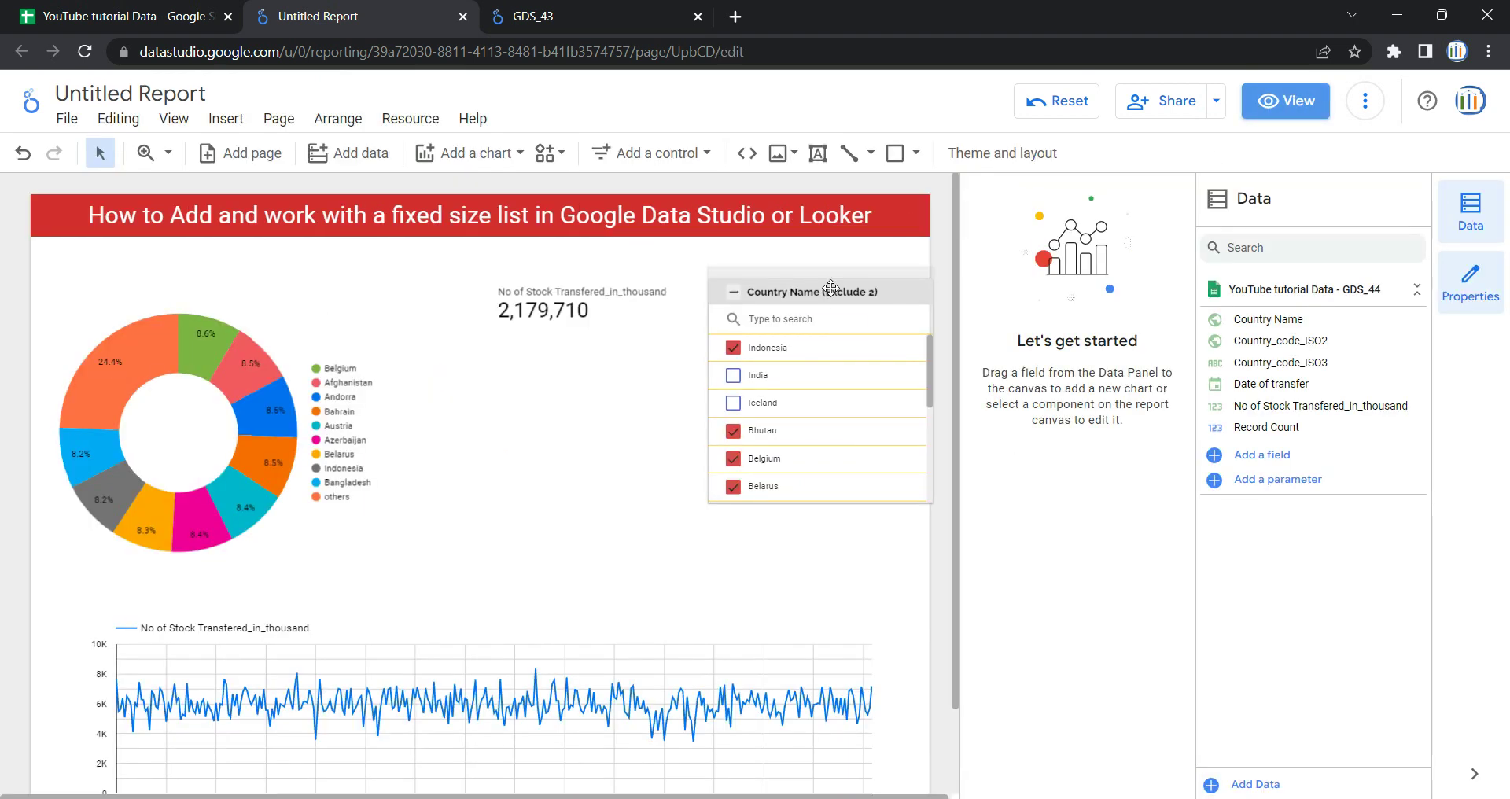
# Change the Country Name list's label font to Tahoma in its style settings.
pyautogui.click(831, 288)
pyautogui.click(1137, 245)
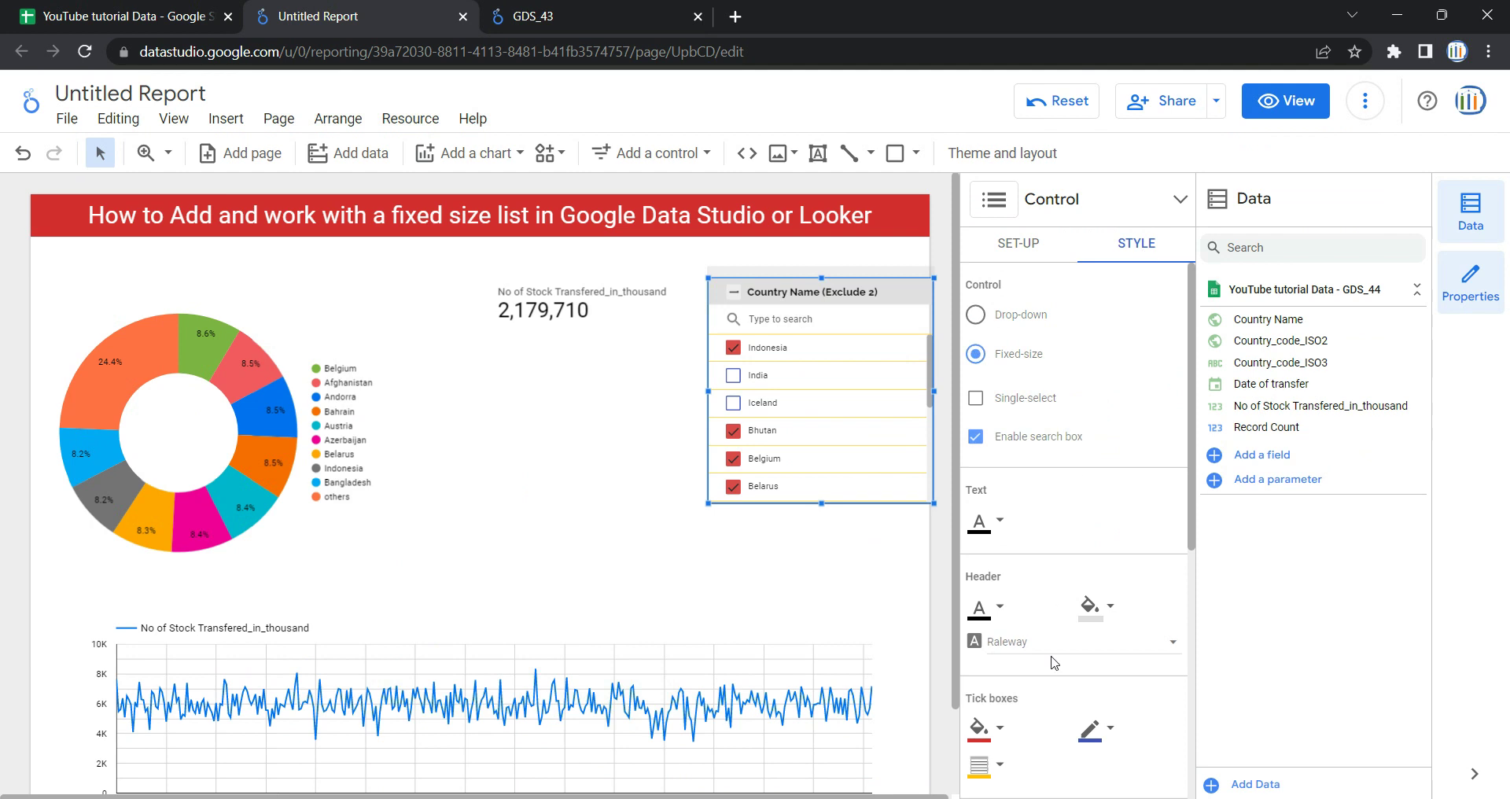
pyautogui.scroll(-4, 1191, 680)
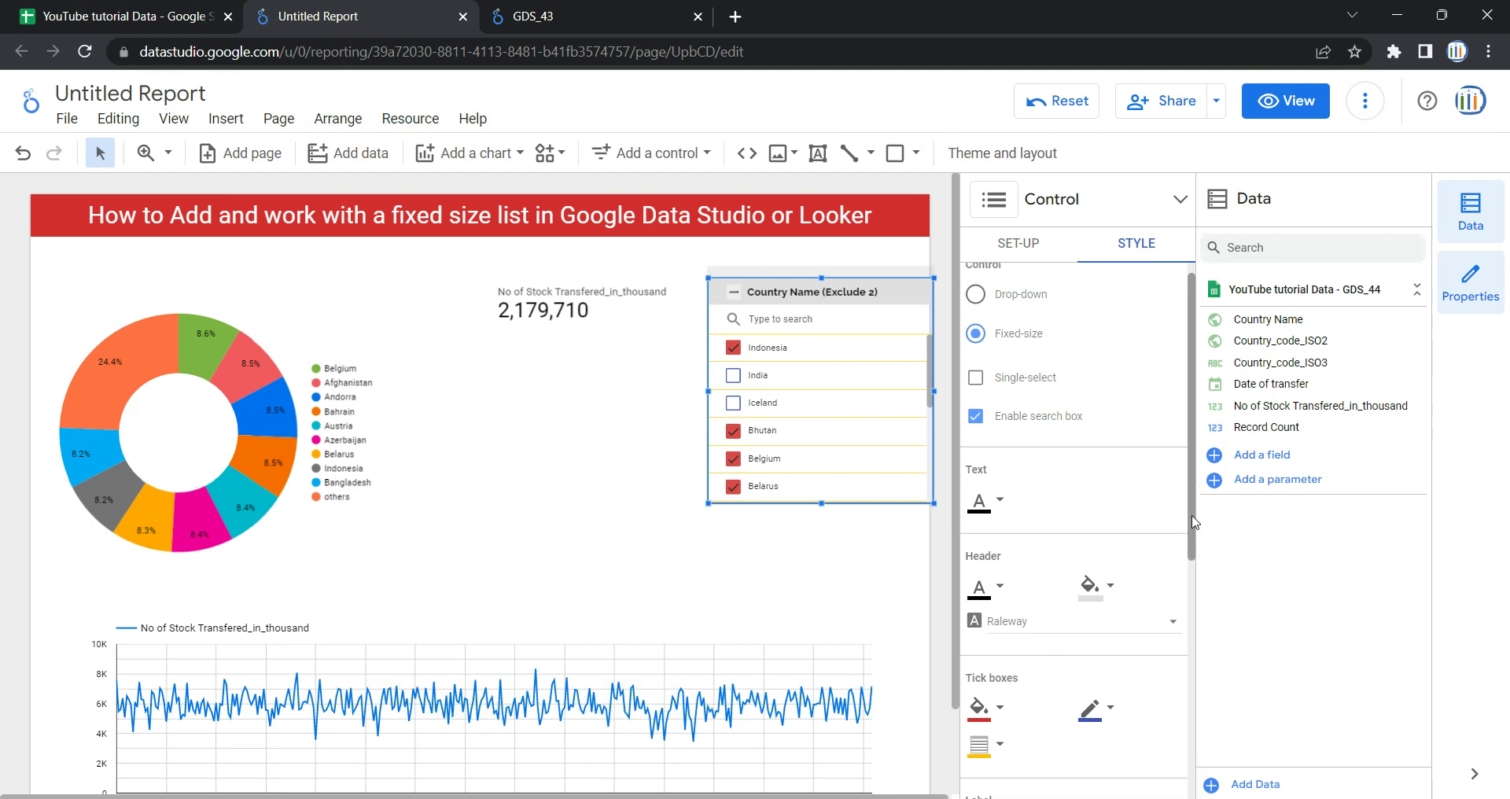
pyautogui.scroll(-1, 1191, 680)
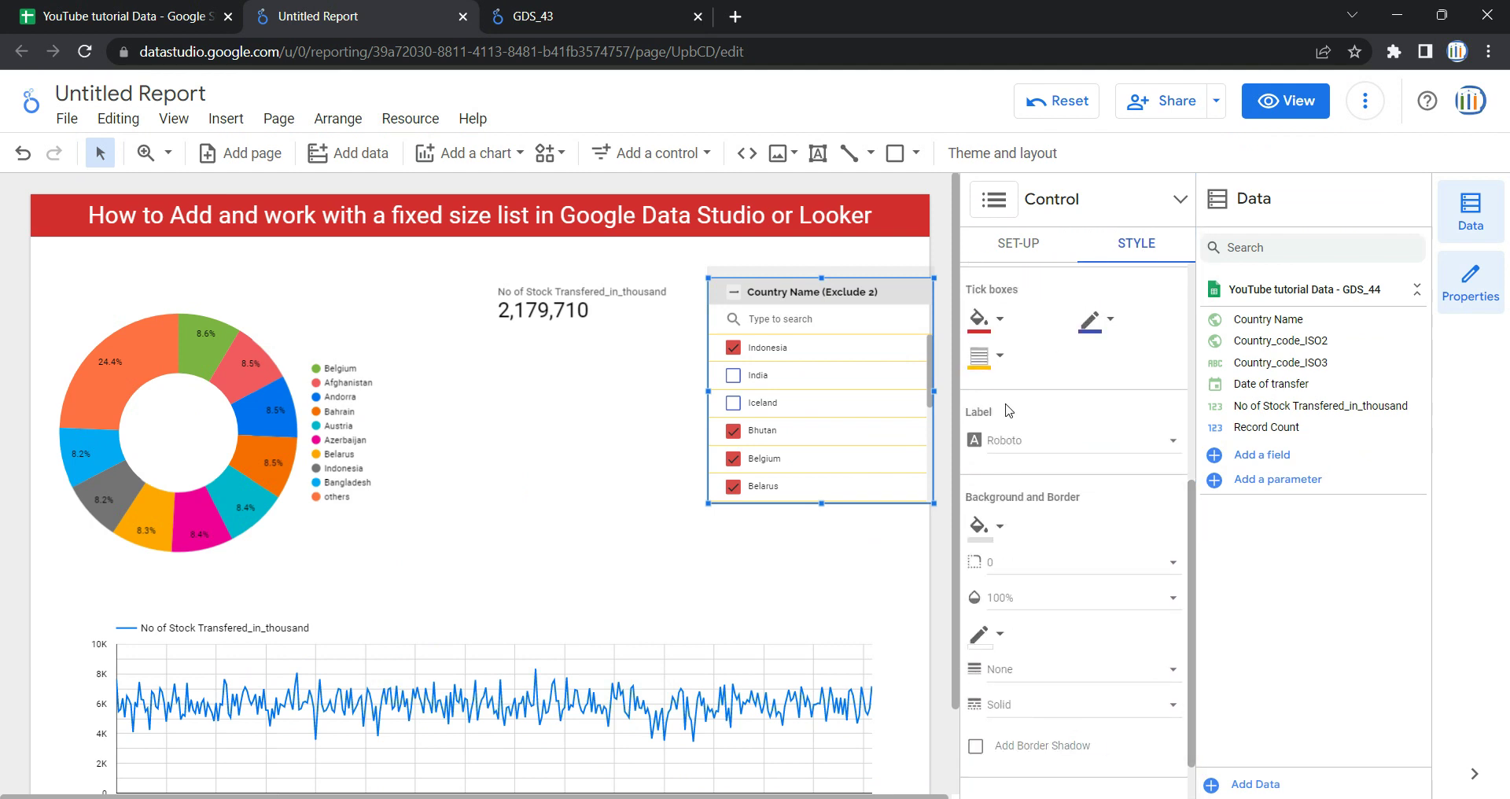
pyautogui.click(1014, 448)
pyautogui.click(1030, 495)
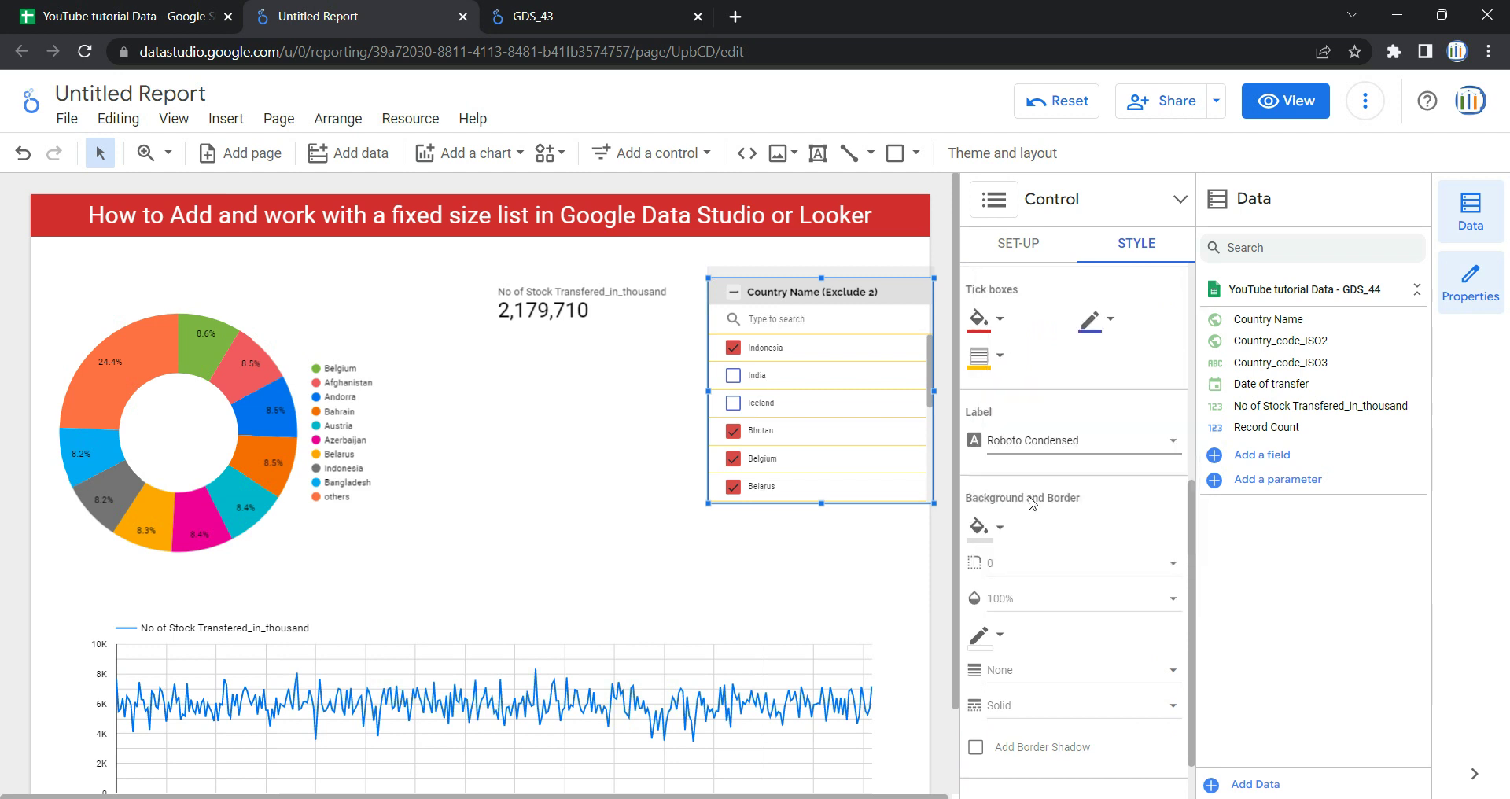
pyautogui.click(1013, 441)
pyautogui.click(1055, 560)
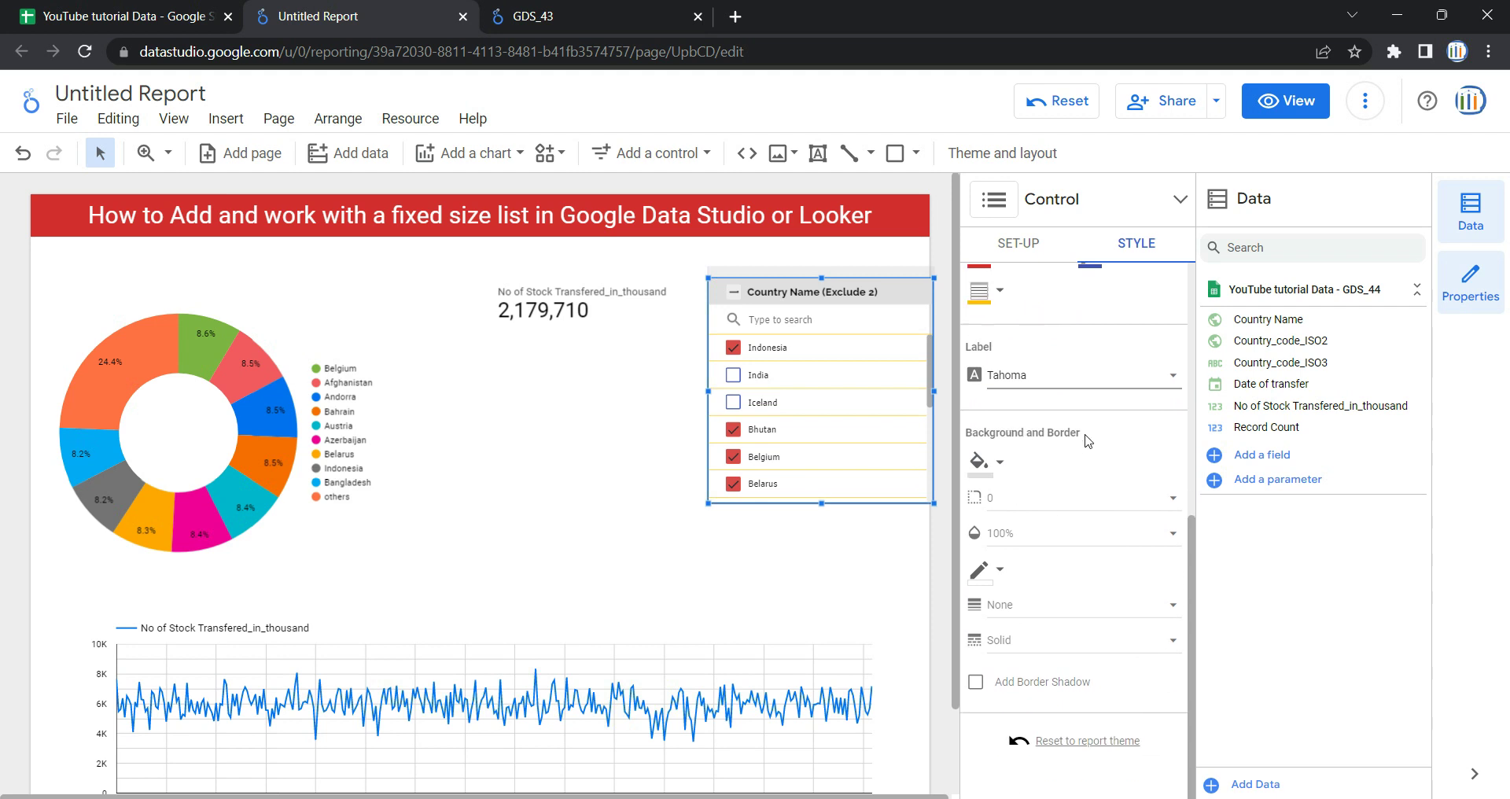